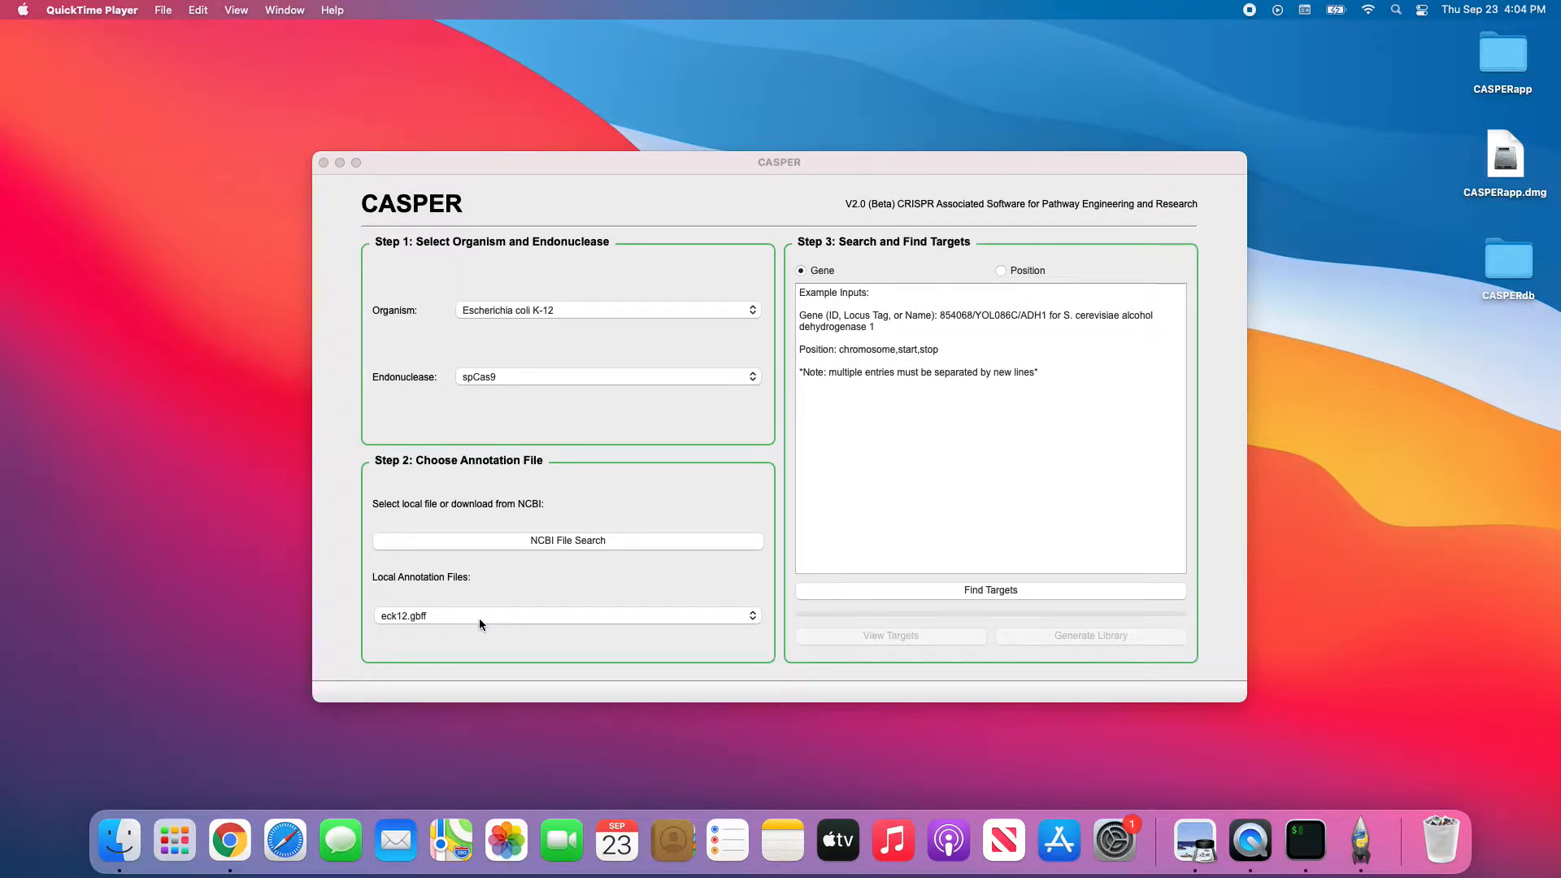
Begin an NCBI annotation file search for Escherichia coli K-12 with spCas9 selected.
{"action": "left_click", "coordinate": [563, 543]}
Acknowledge the annotation guidelines notice, review the E. coli K-12 genome results, and leave the NCBI tool.
{"action": "left_click", "coordinate": [885, 446]}
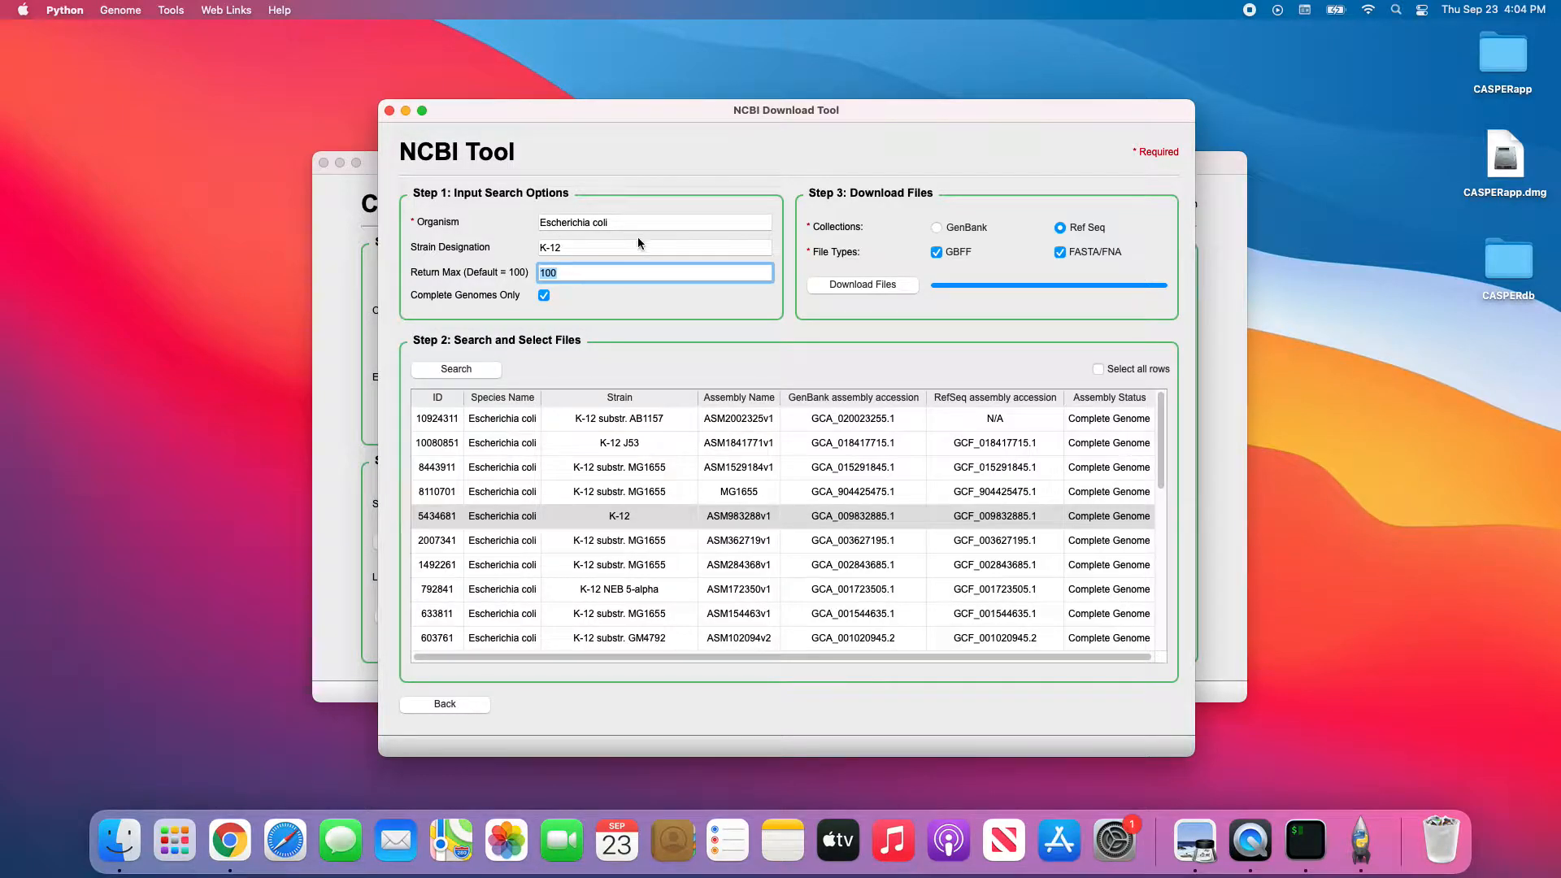
{"action": "left_click", "coordinate": [460, 705]}
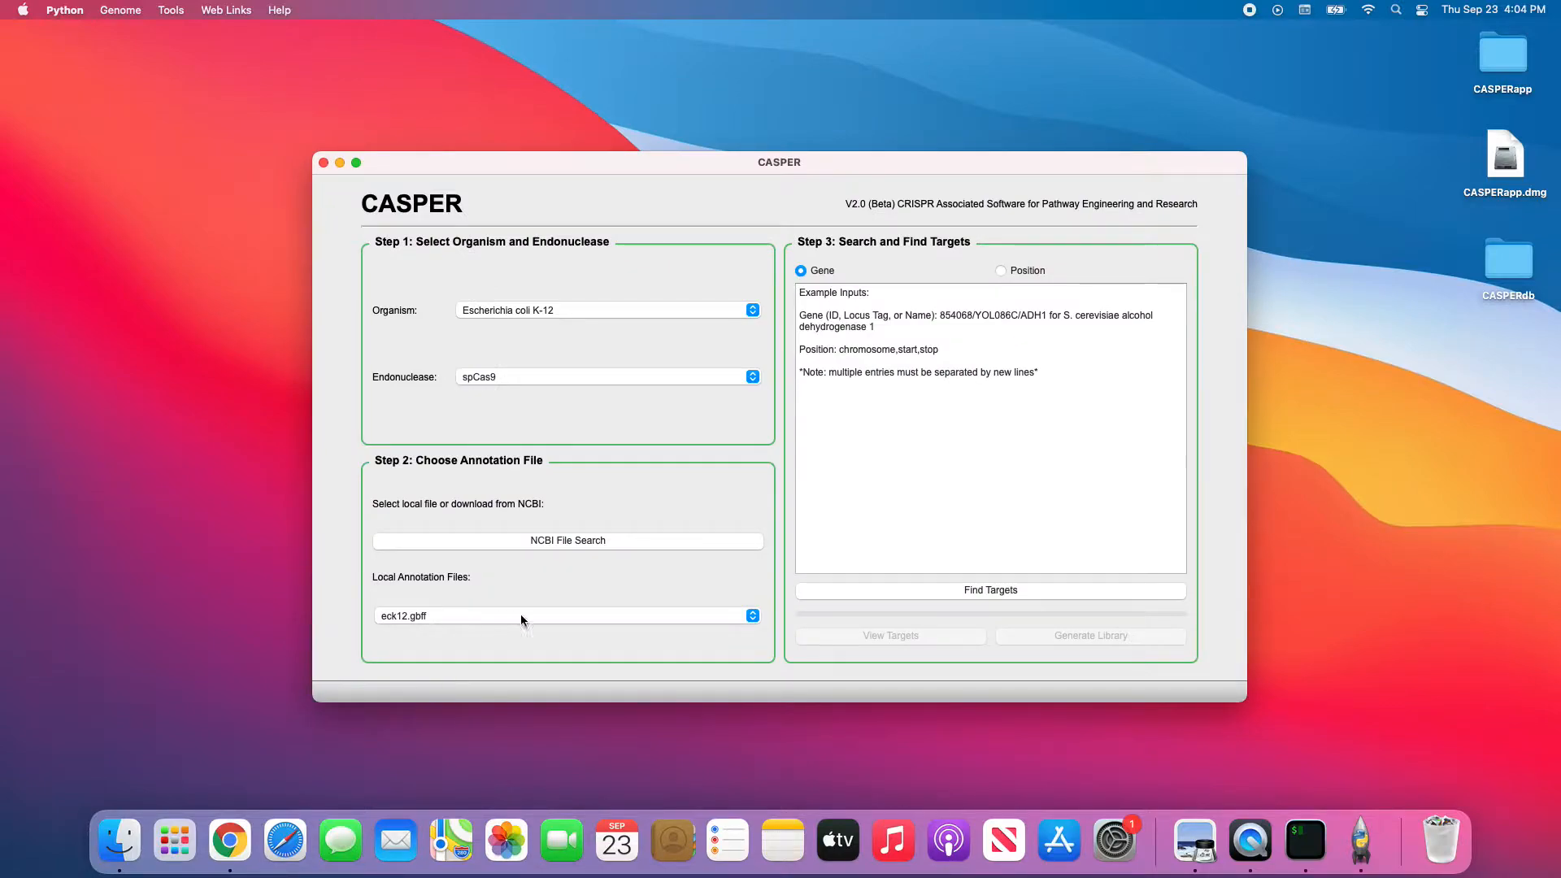
Choose eck_12.gbff and find targets by position with query 1,1,200.
{"action": "left_click", "coordinate": [487, 615]}
{"action": "left_click", "coordinate": [452, 628]}
{"action": "left_click", "coordinate": [1001, 273]}
{"action": "left_click_drag", "start_coordinate": [1066, 388], "coordinate": [641, 247]}
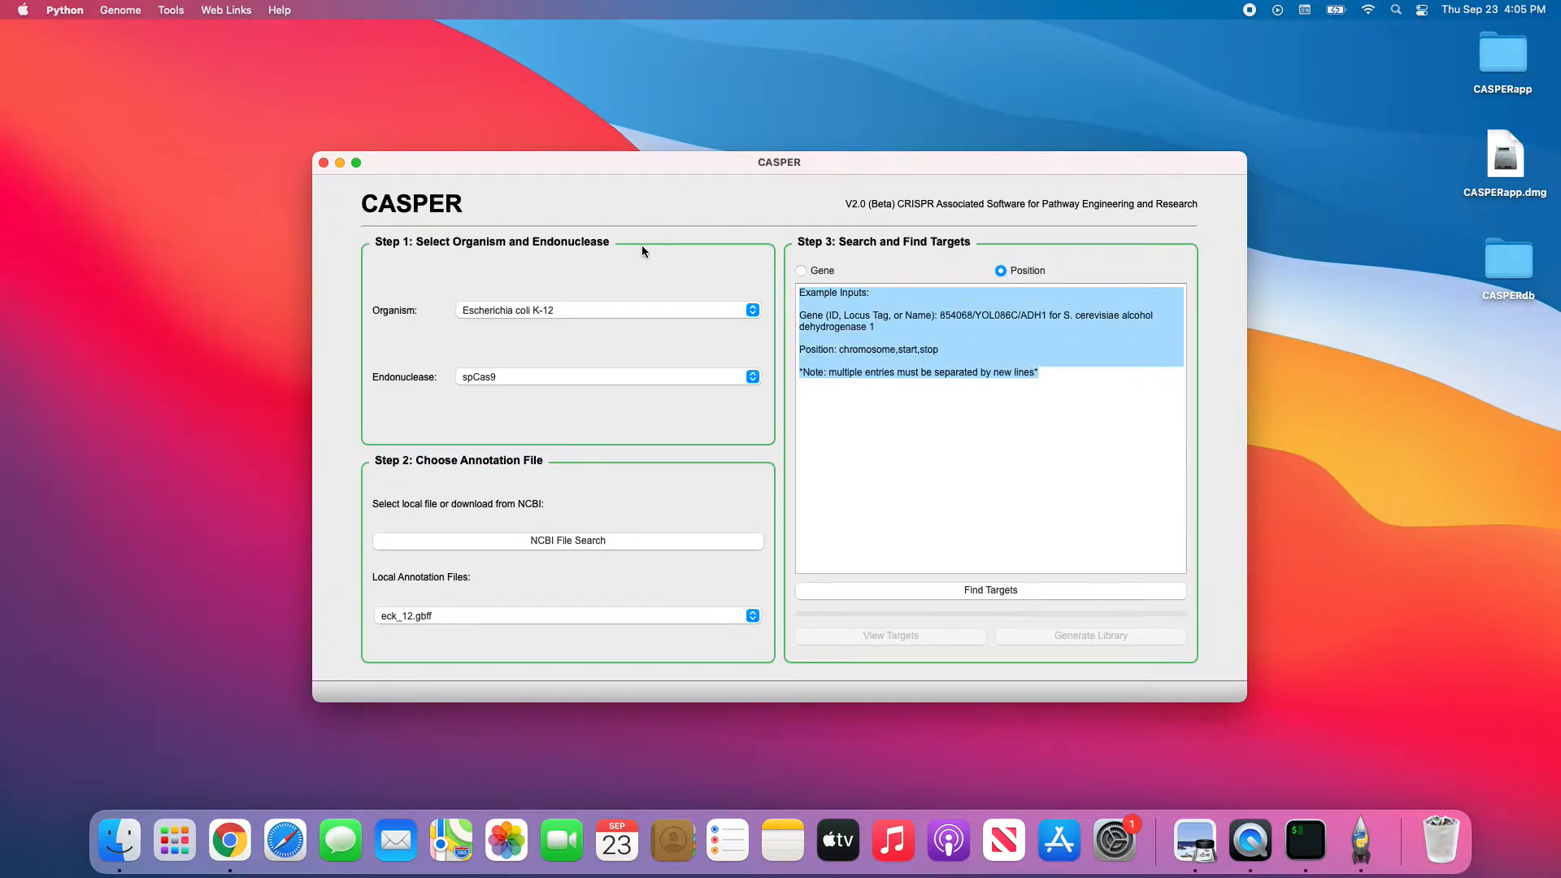
{"action": "key", "text": "BackSpace"}
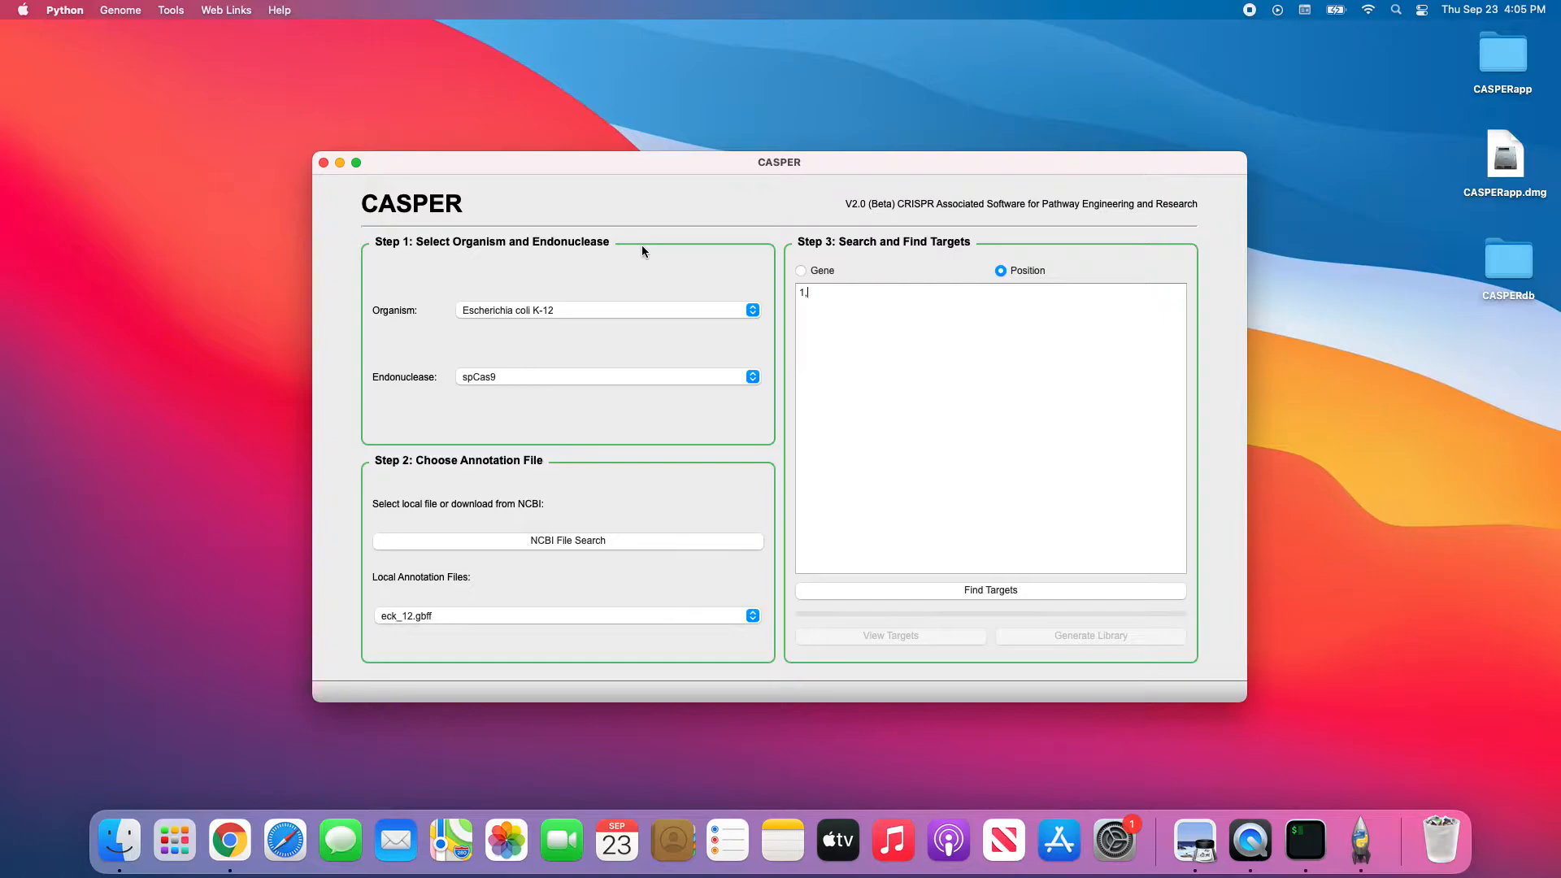
{"action": "type", "text": "1,1,200"}
{"action": "left_click", "coordinate": [1032, 594]}
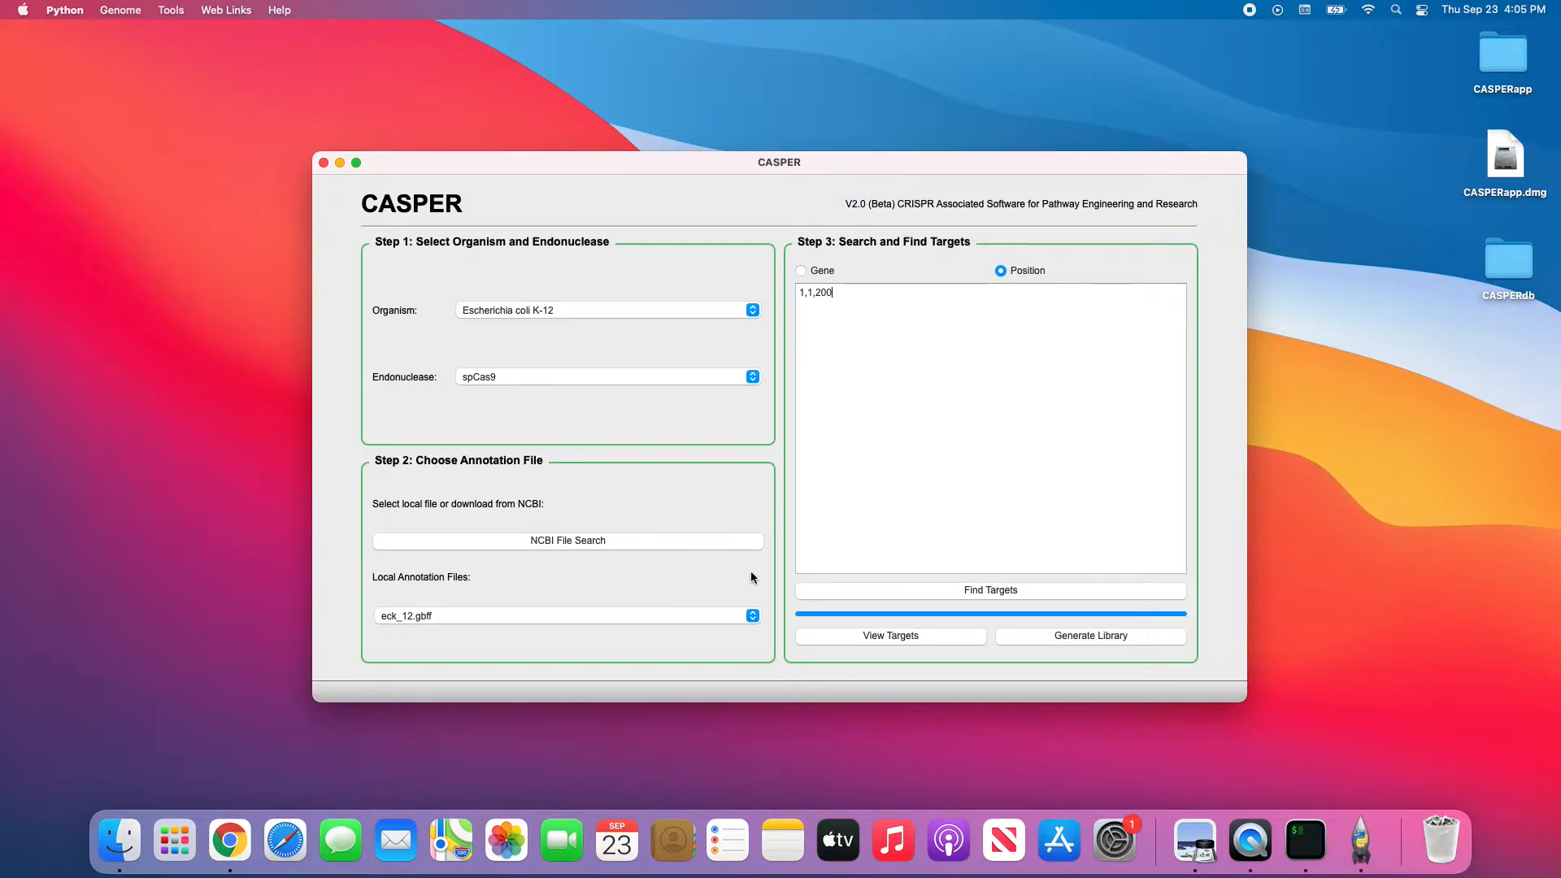
{"action": "left_click", "coordinate": [896, 636]}
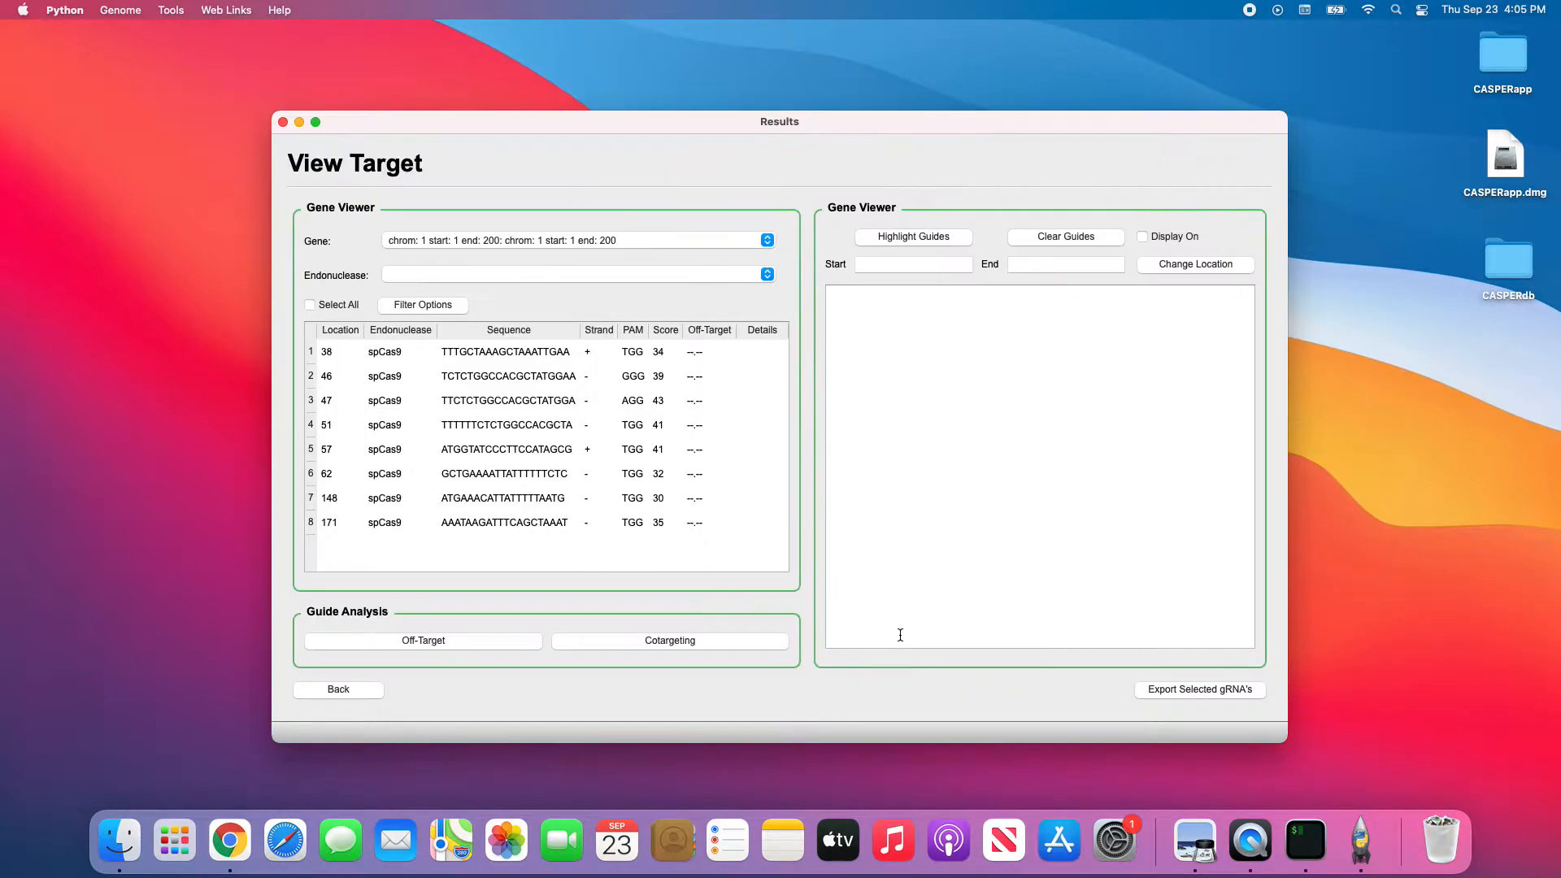
{"action": "left_click_drag", "start_coordinate": [331, 355], "coordinate": [638, 527]}
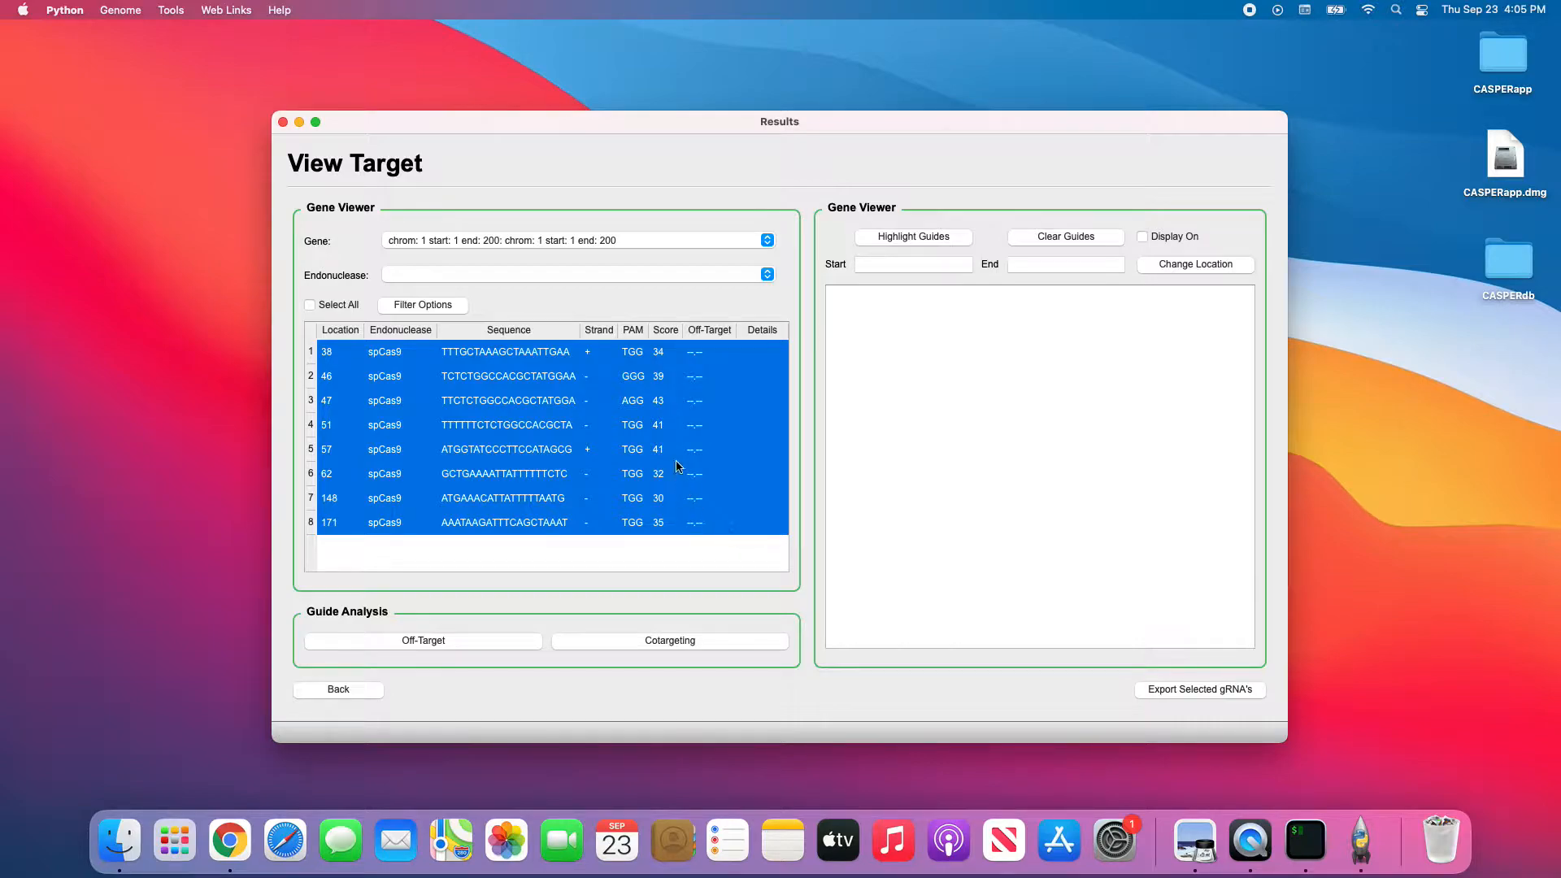
{"action": "left_click_drag", "start_coordinate": [374, 355], "coordinate": [425, 519]}
{"action": "left_click_drag", "start_coordinate": [465, 354], "coordinate": [550, 553]}
{"action": "left_click_drag", "start_coordinate": [614, 360], "coordinate": [613, 520]}
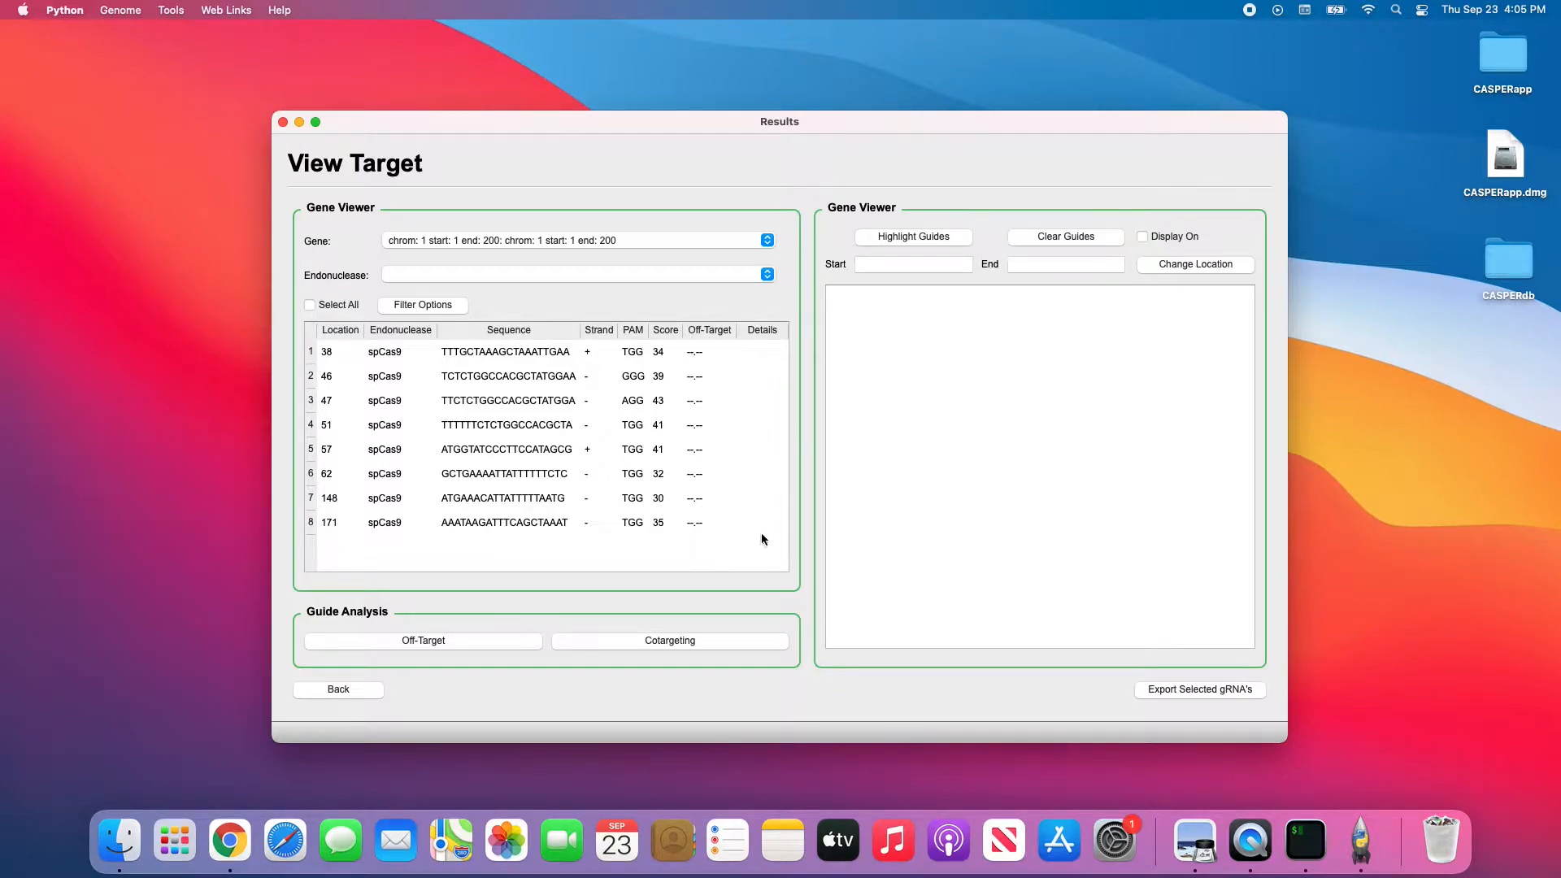
{"action": "left_click", "coordinate": [362, 690]}
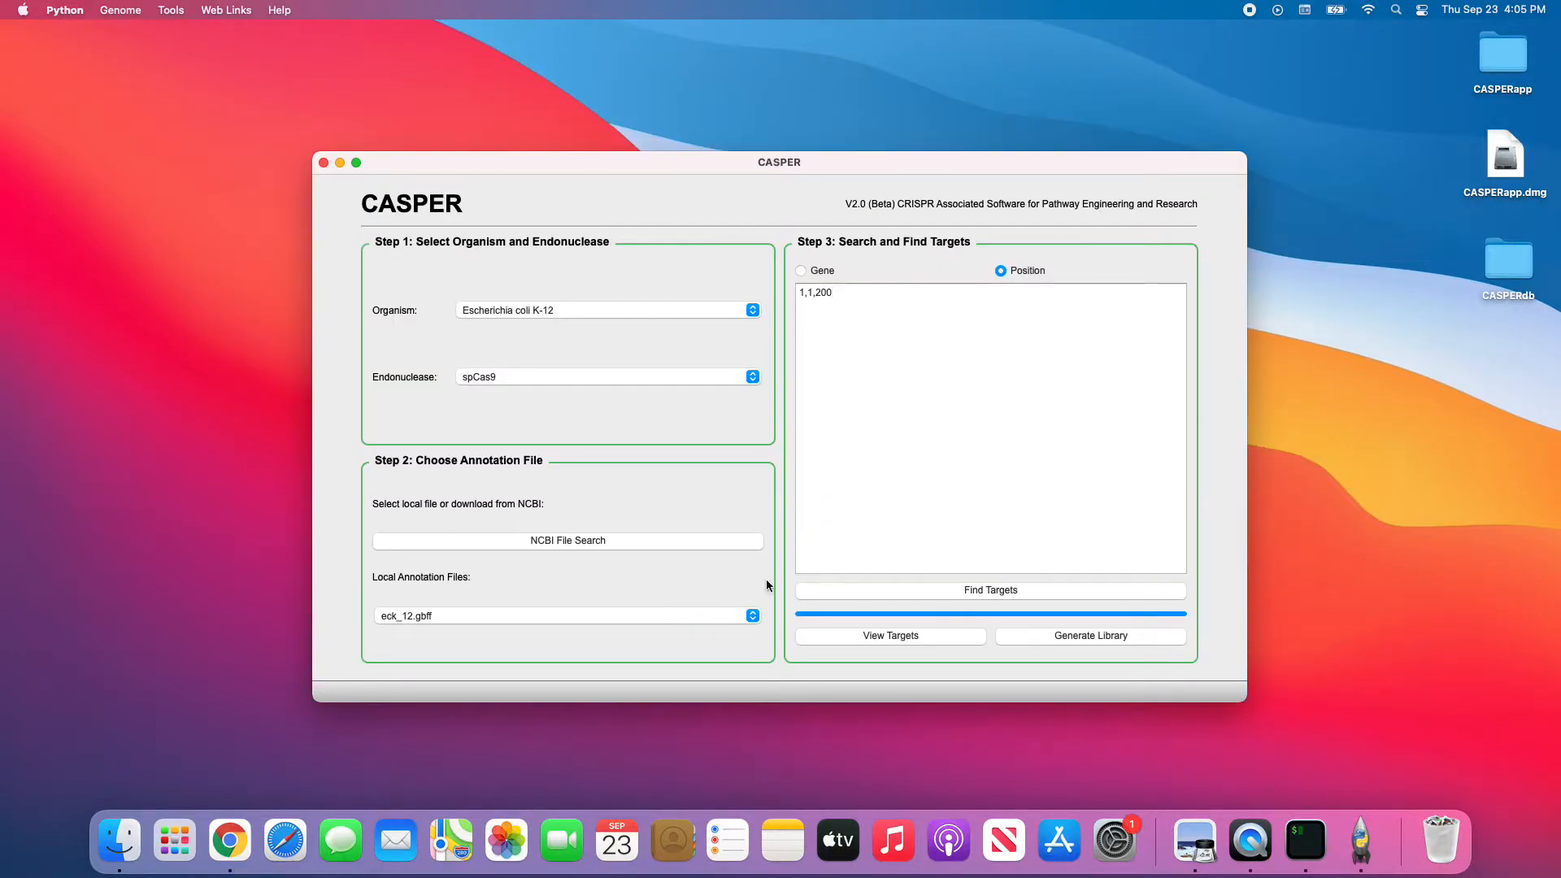
Search genes for 'dna polymerase', scroll through the 14 matches, then return to setup.
{"action": "left_click", "coordinate": [825, 271]}
{"action": "left_click_drag", "start_coordinate": [835, 294], "coordinate": [746, 286]}
{"action": "key", "text": "BackSpace"}
{"action": "type", "text": "dna polymerase"}
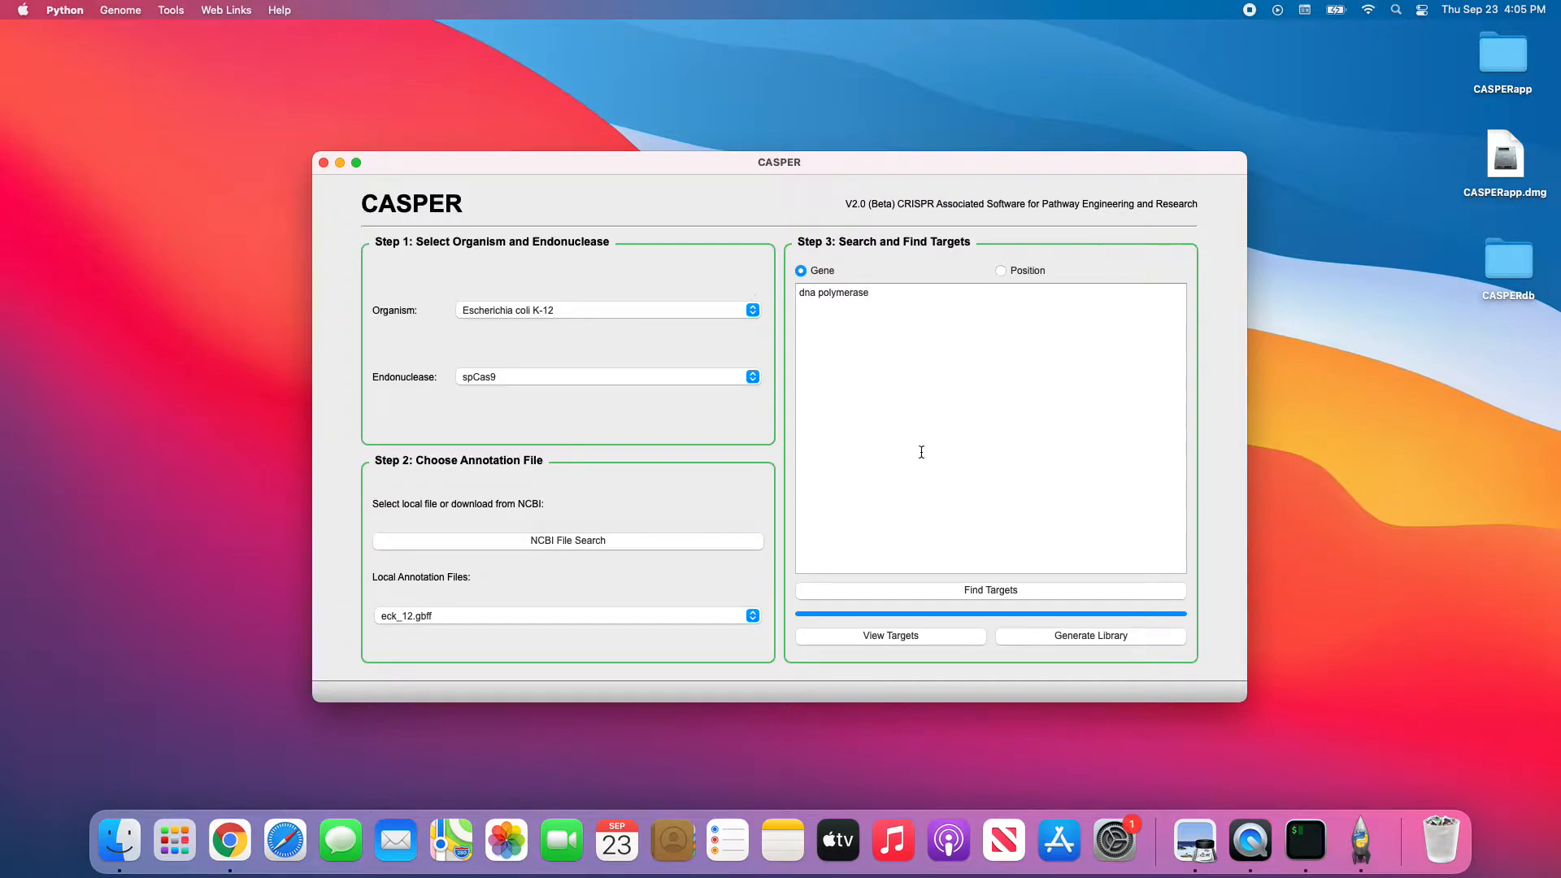
{"action": "left_click", "coordinate": [969, 591]}
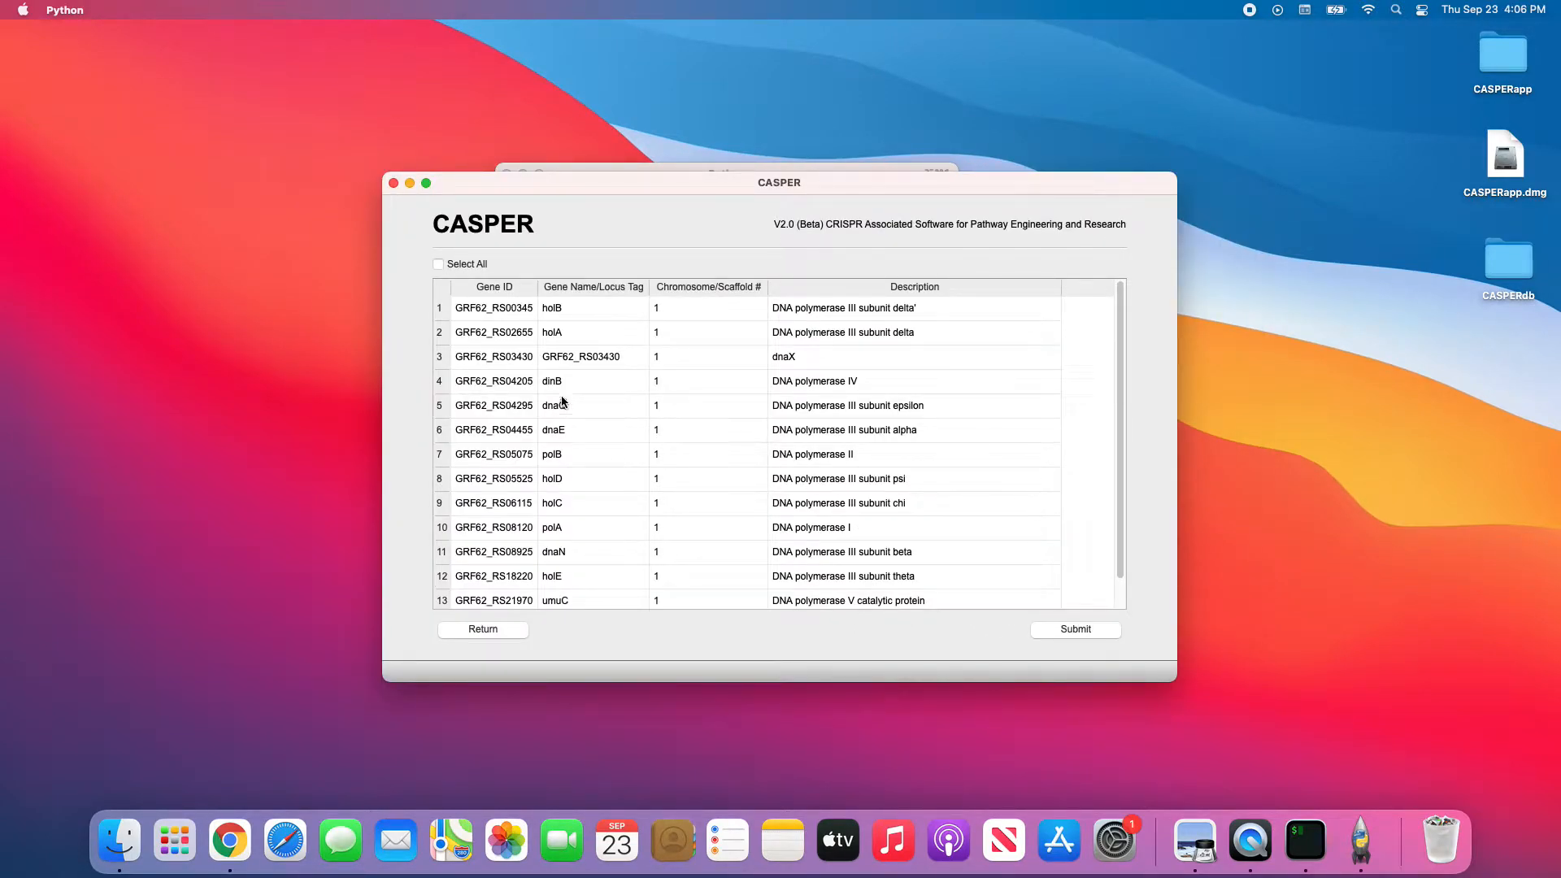
{"action": "scroll", "coordinate": [835, 351], "scroll_direction": "down", "scroll_amount": 2}
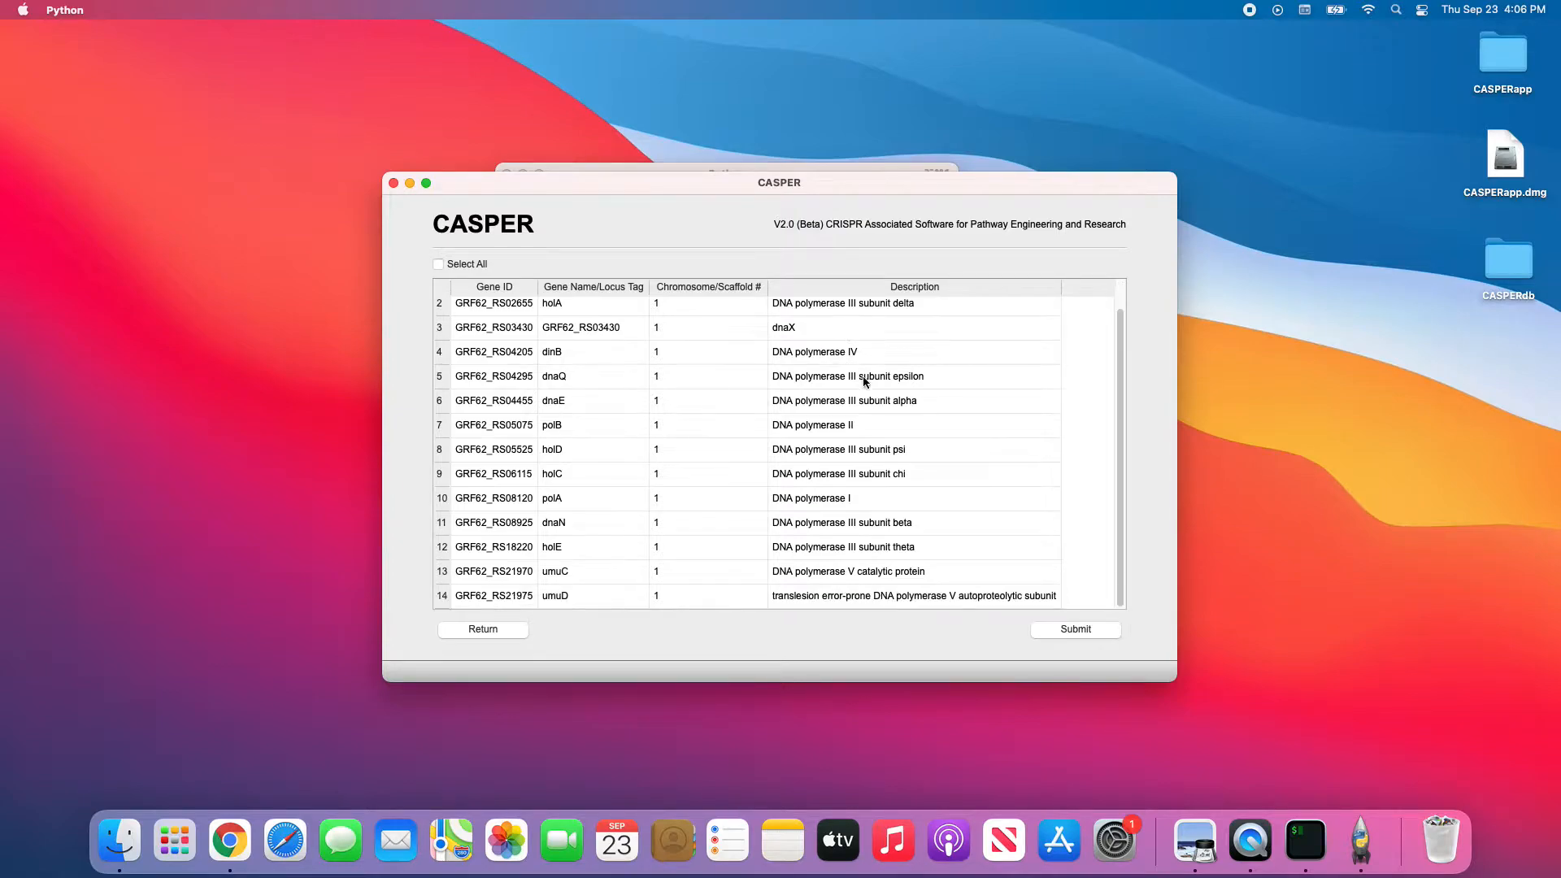
{"action": "scroll", "coordinate": [885, 490], "scroll_direction": "up", "scroll_amount": 2}
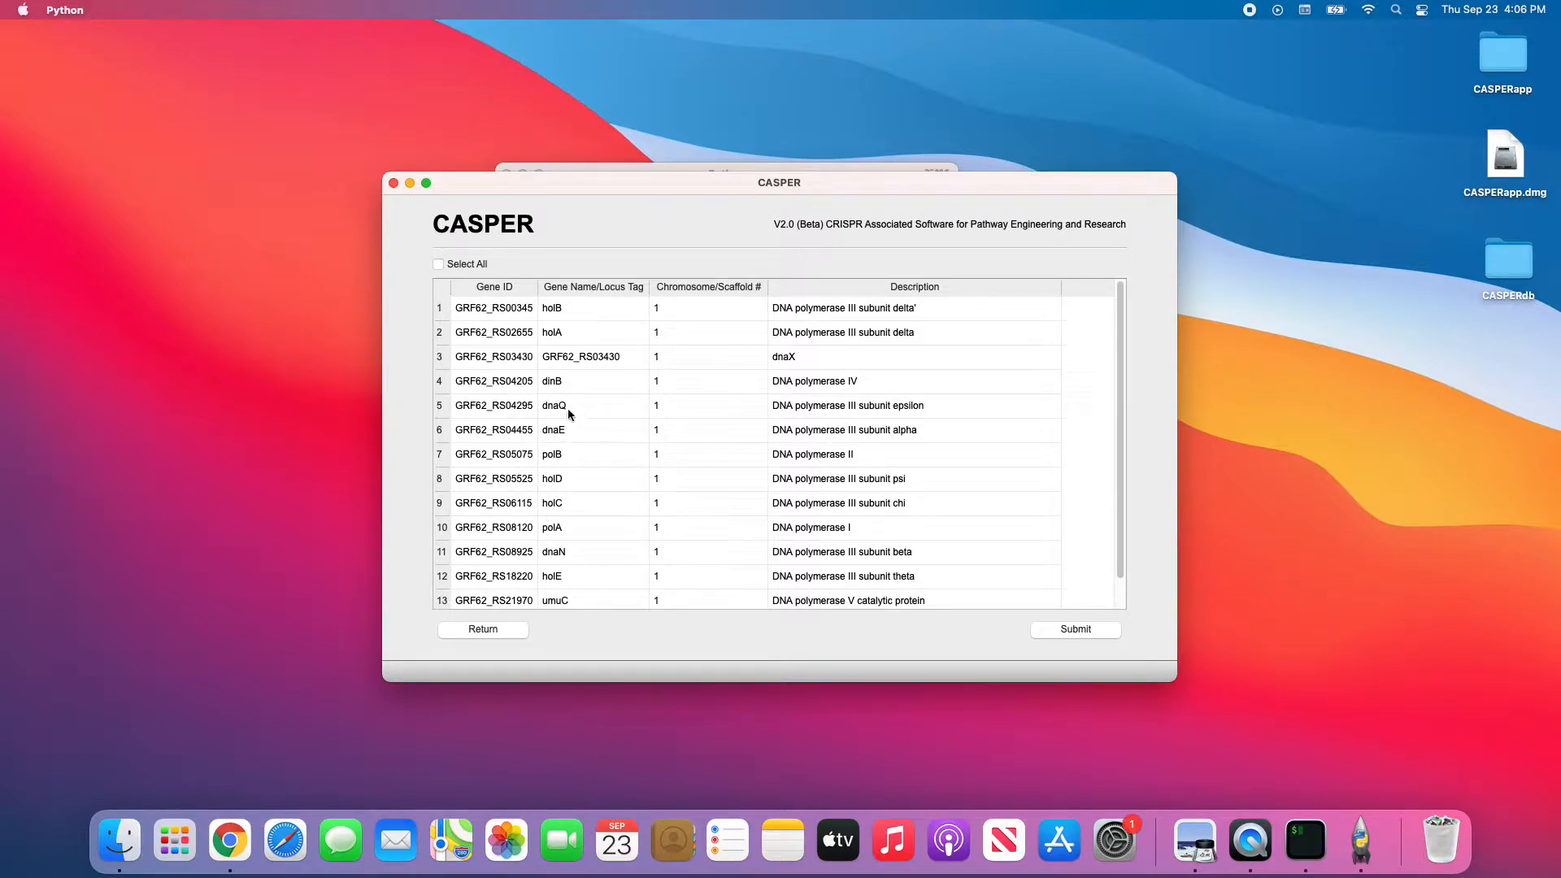
{"action": "left_click", "coordinate": [524, 629]}
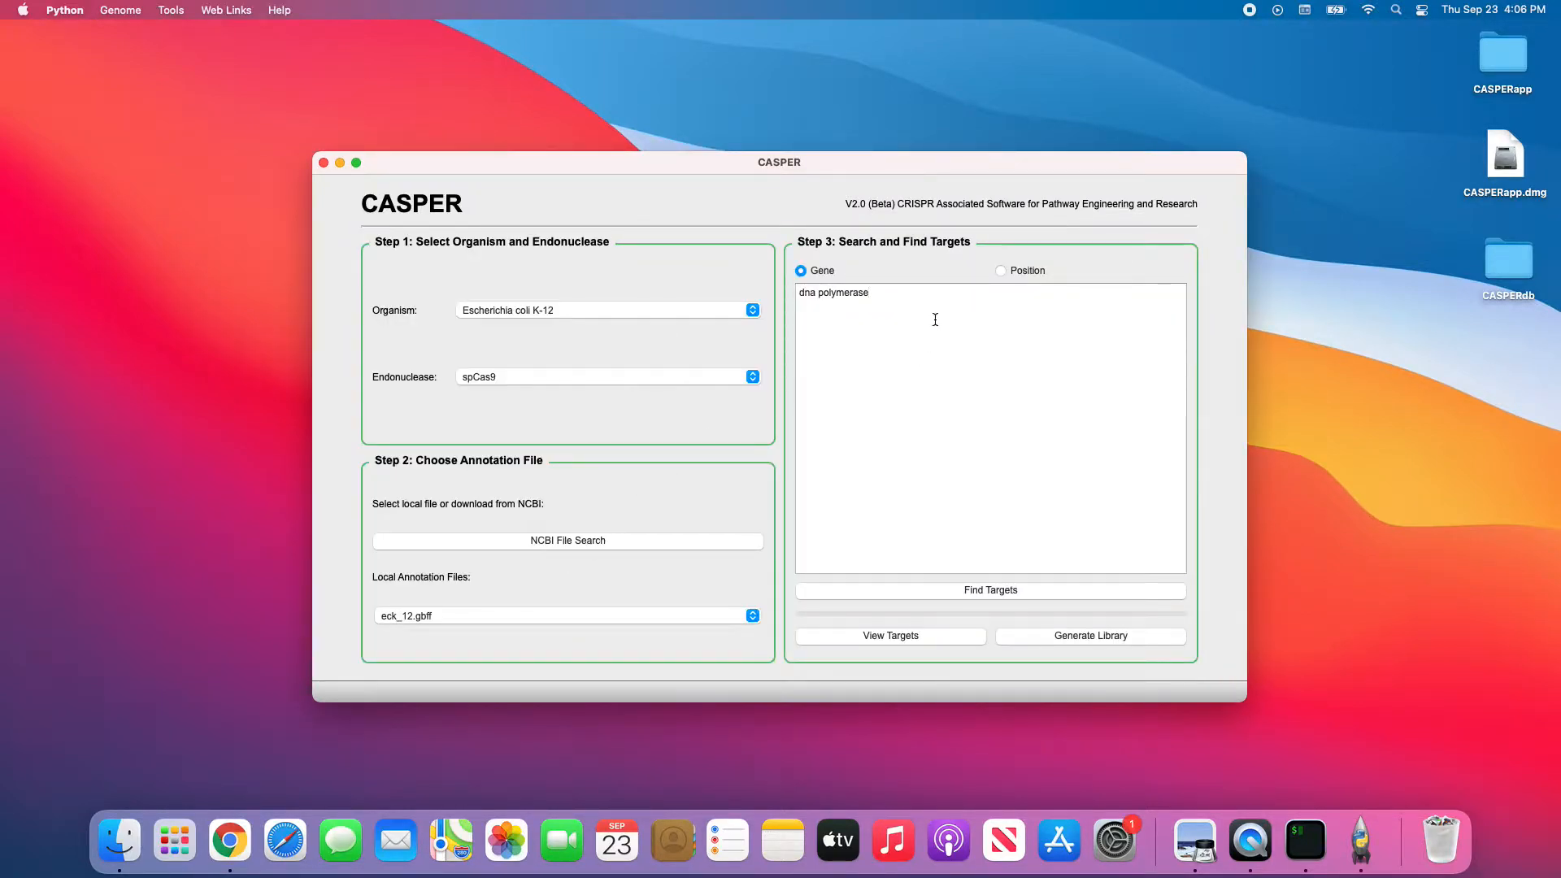
Search for the dnaq gene, look at the dnaQ row, and return.
{"action": "double_click", "coordinate": [847, 293]}
{"action": "key", "text": "BackSpace"}
{"action": "type", "text": "q"}
{"action": "left_click", "coordinate": [1089, 590]}
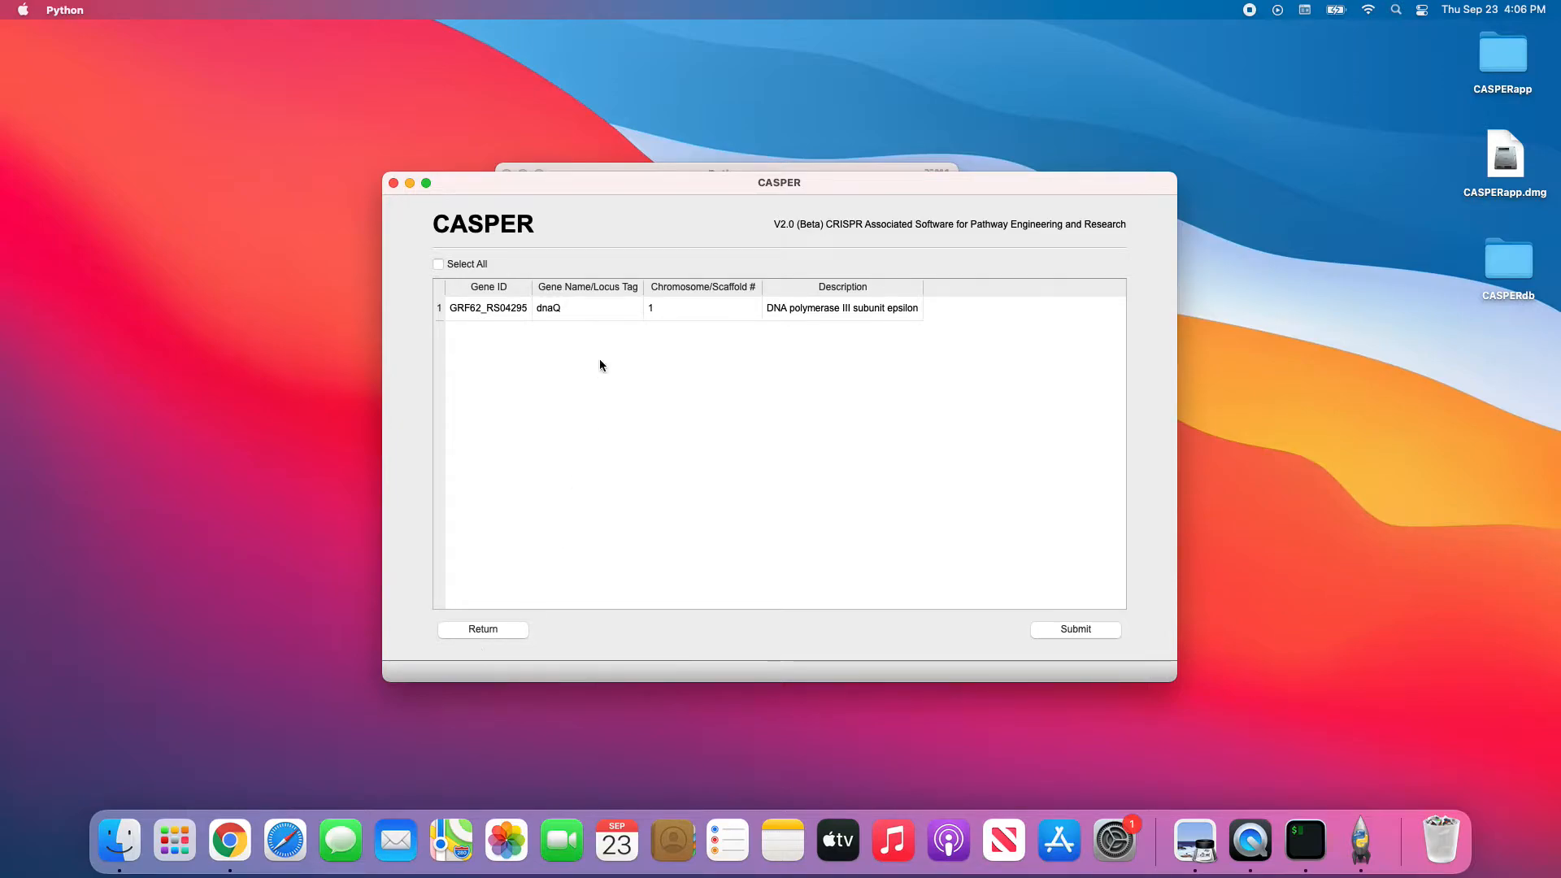
{"action": "left_click", "coordinate": [610, 312]}
{"action": "left_click", "coordinate": [499, 627]}
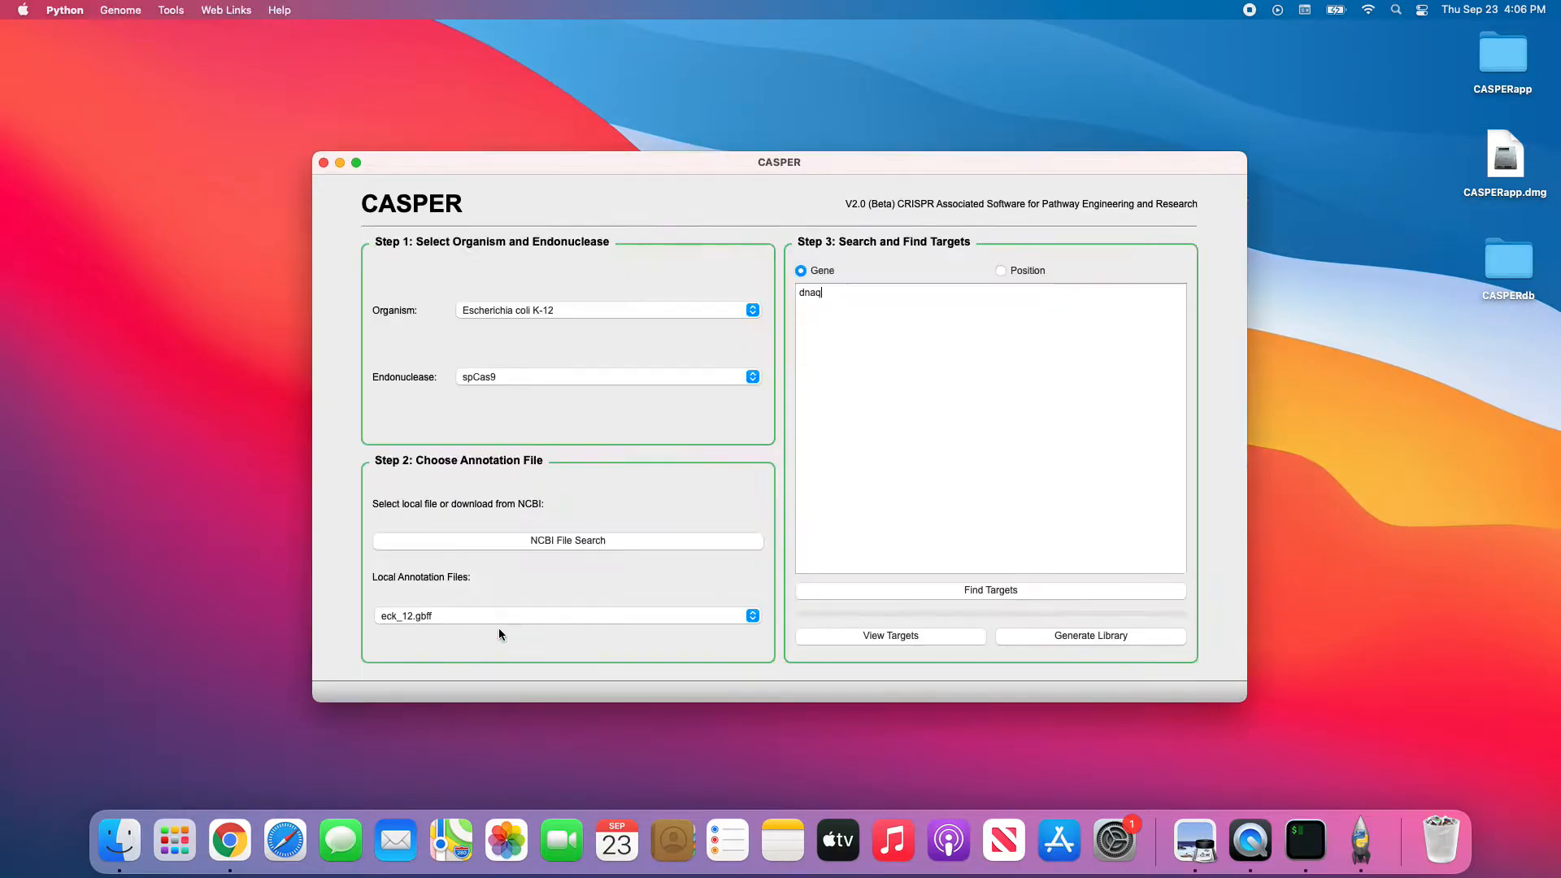
Replace the query with 'polymerase' and browse the matching genes.
{"action": "key", "text": "super+a"}
{"action": "type", "text": "polymerase"}
{"action": "left_click", "coordinate": [997, 591]}
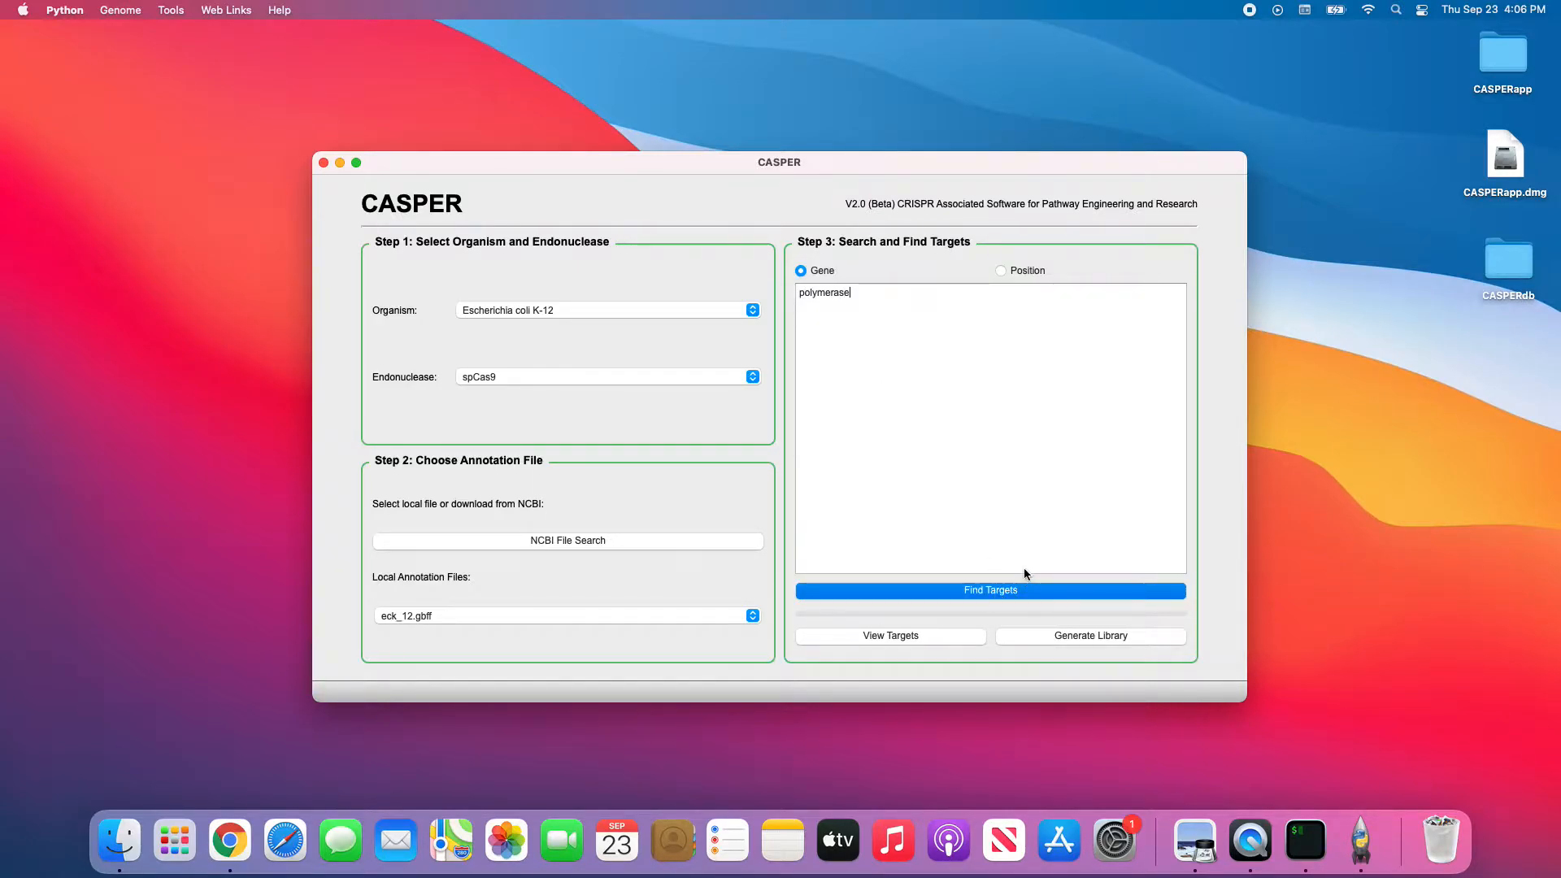
{"action": "scroll", "coordinate": [829, 382], "scroll_direction": "down", "scroll_amount": 5}
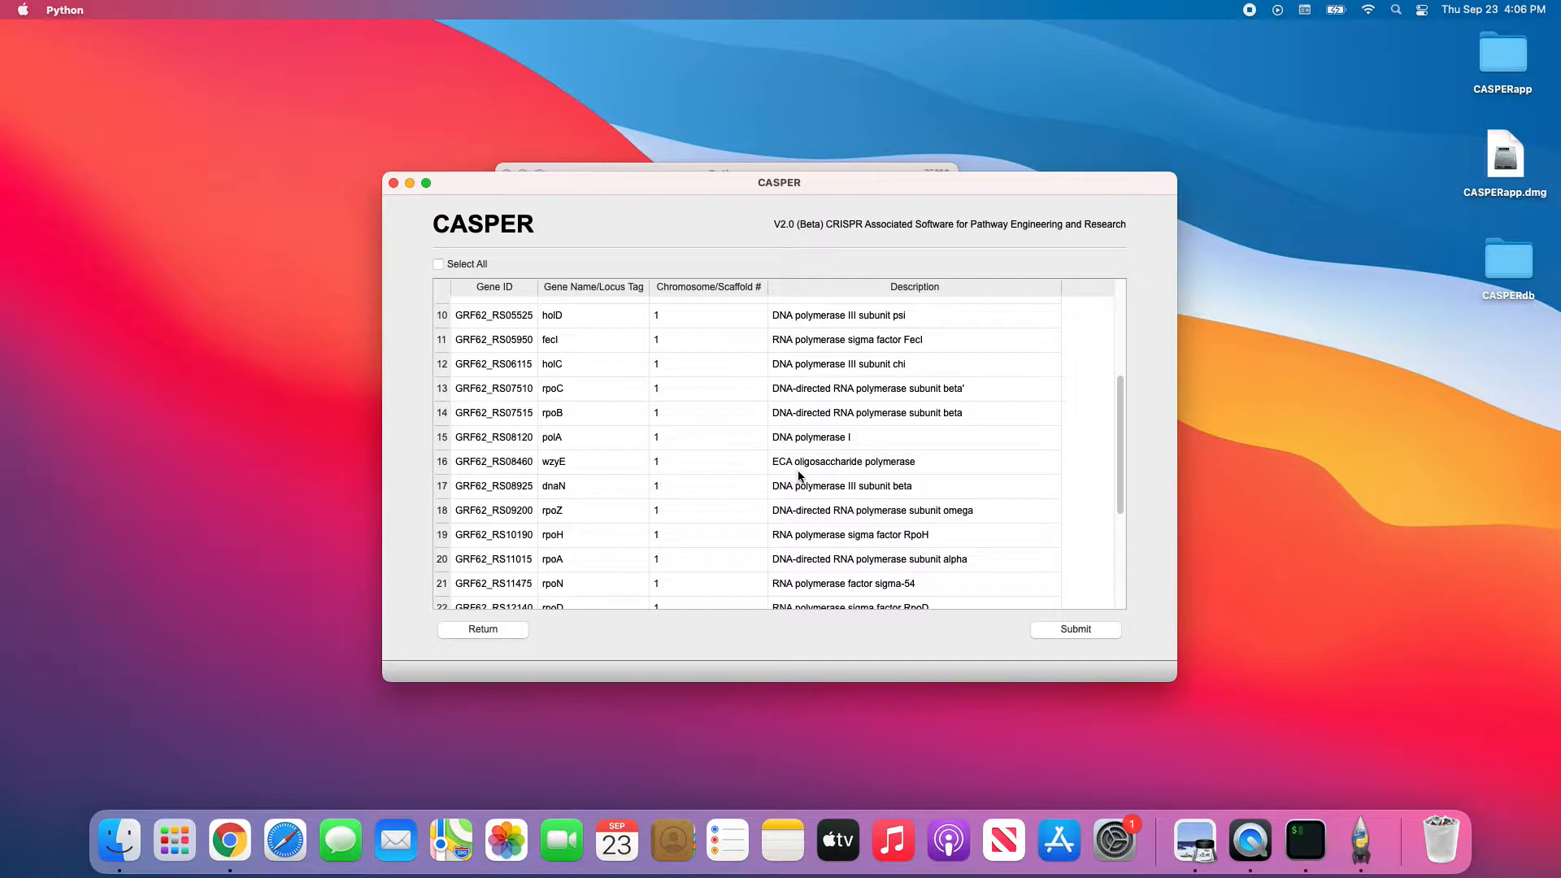
{"action": "scroll", "coordinate": [881, 470], "scroll_direction": "up", "scroll_amount": 5}
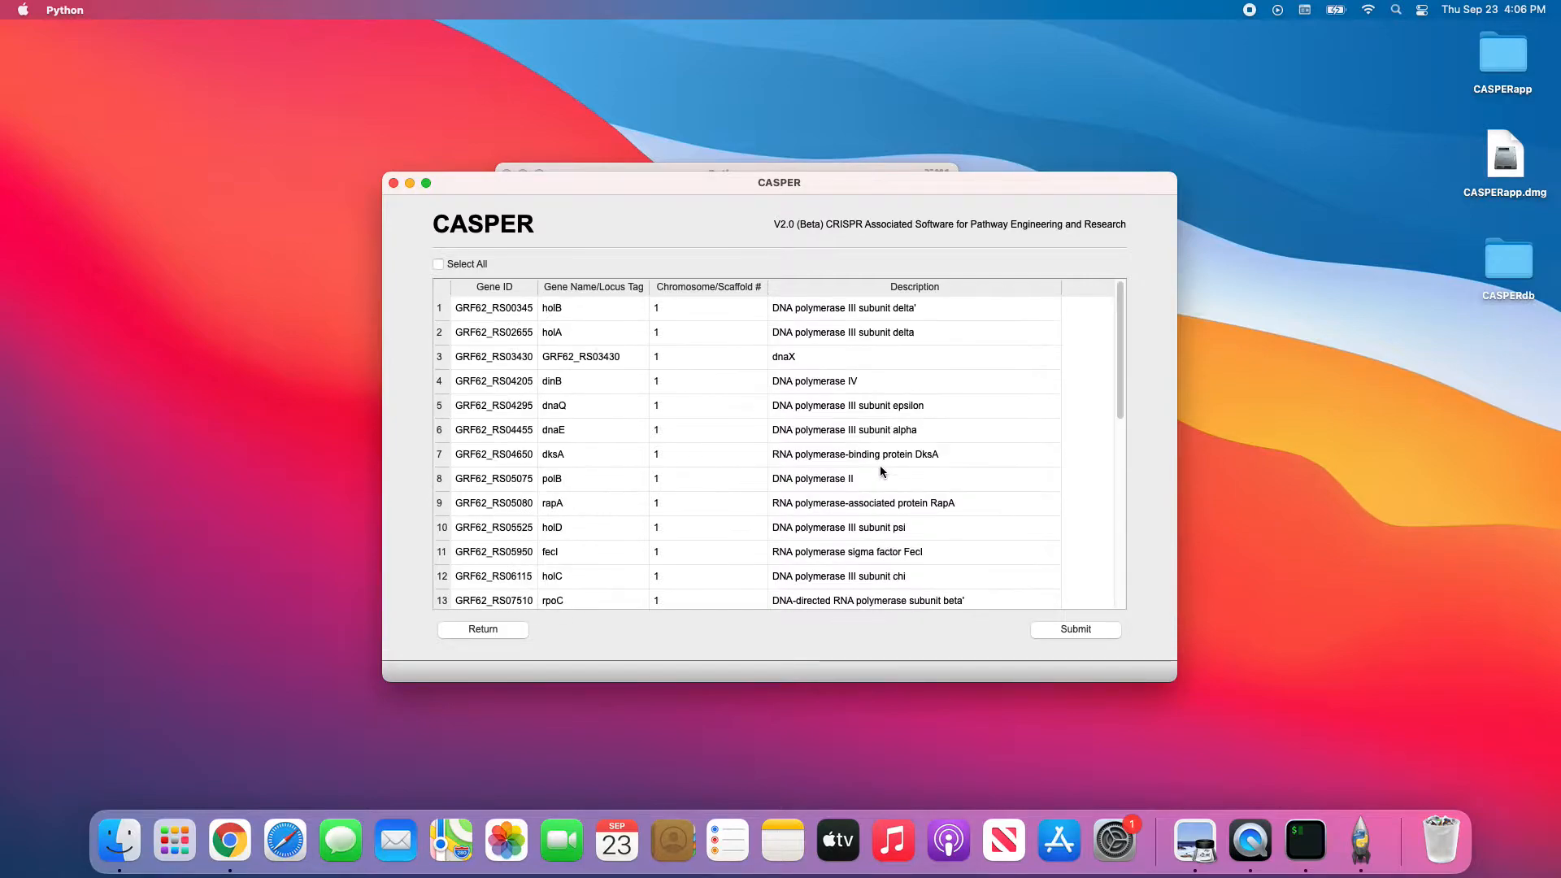
Select only dnaE, fecI and holC in the gene list and submit them.
{"action": "left_click_drag", "start_coordinate": [821, 309], "coordinate": [842, 438]}
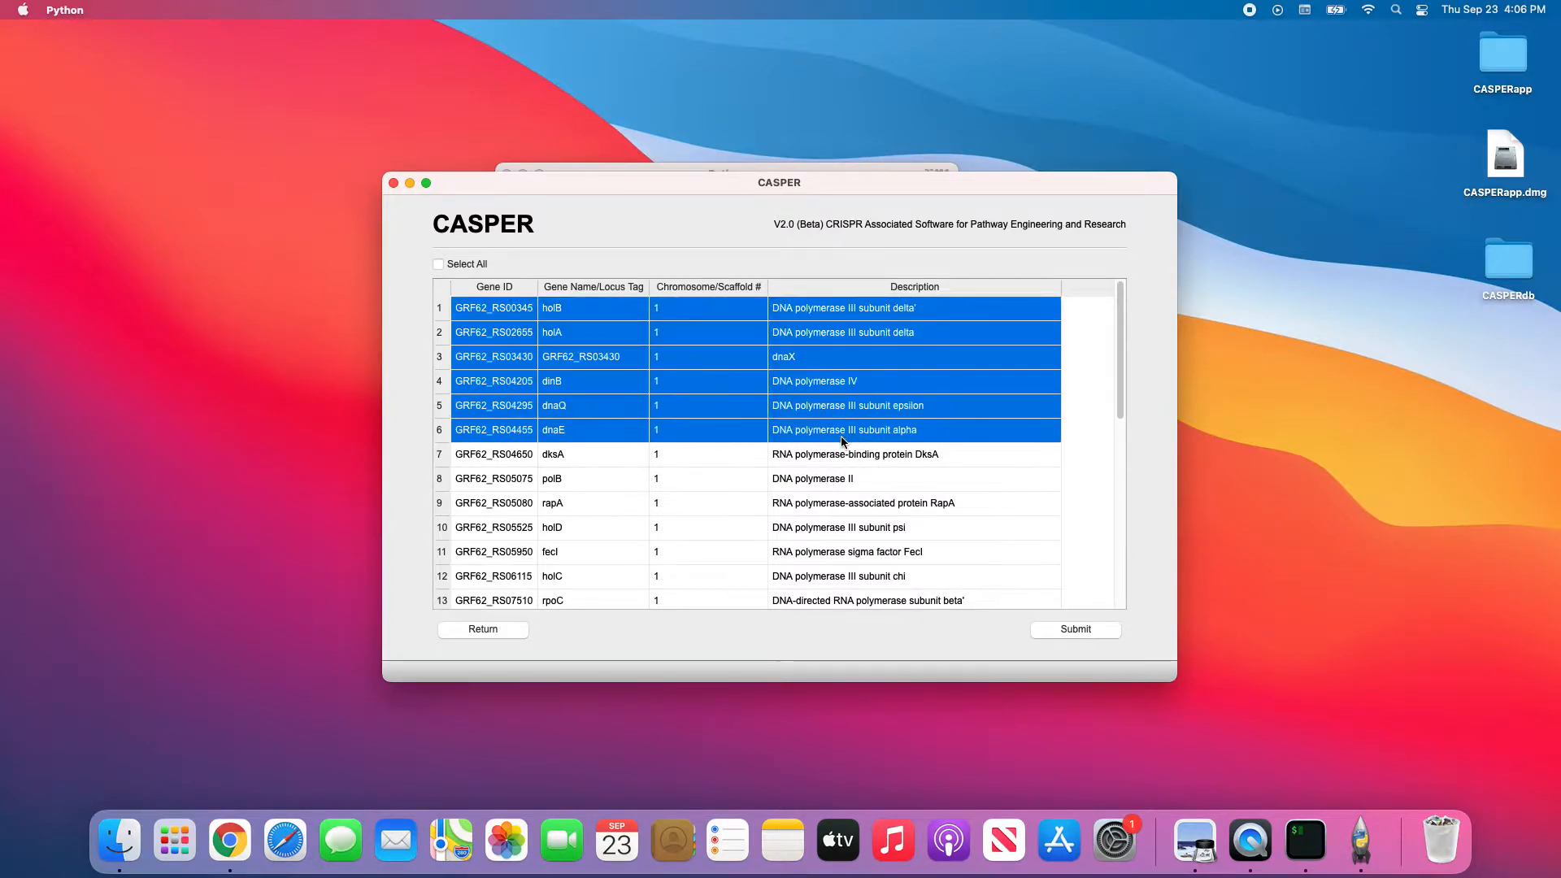
{"action": "left_click", "coordinate": [831, 405], "text": "super"}
{"action": "left_click", "coordinate": [825, 381], "text": "super"}
{"action": "left_click", "coordinate": [816, 356], "text": "super"}
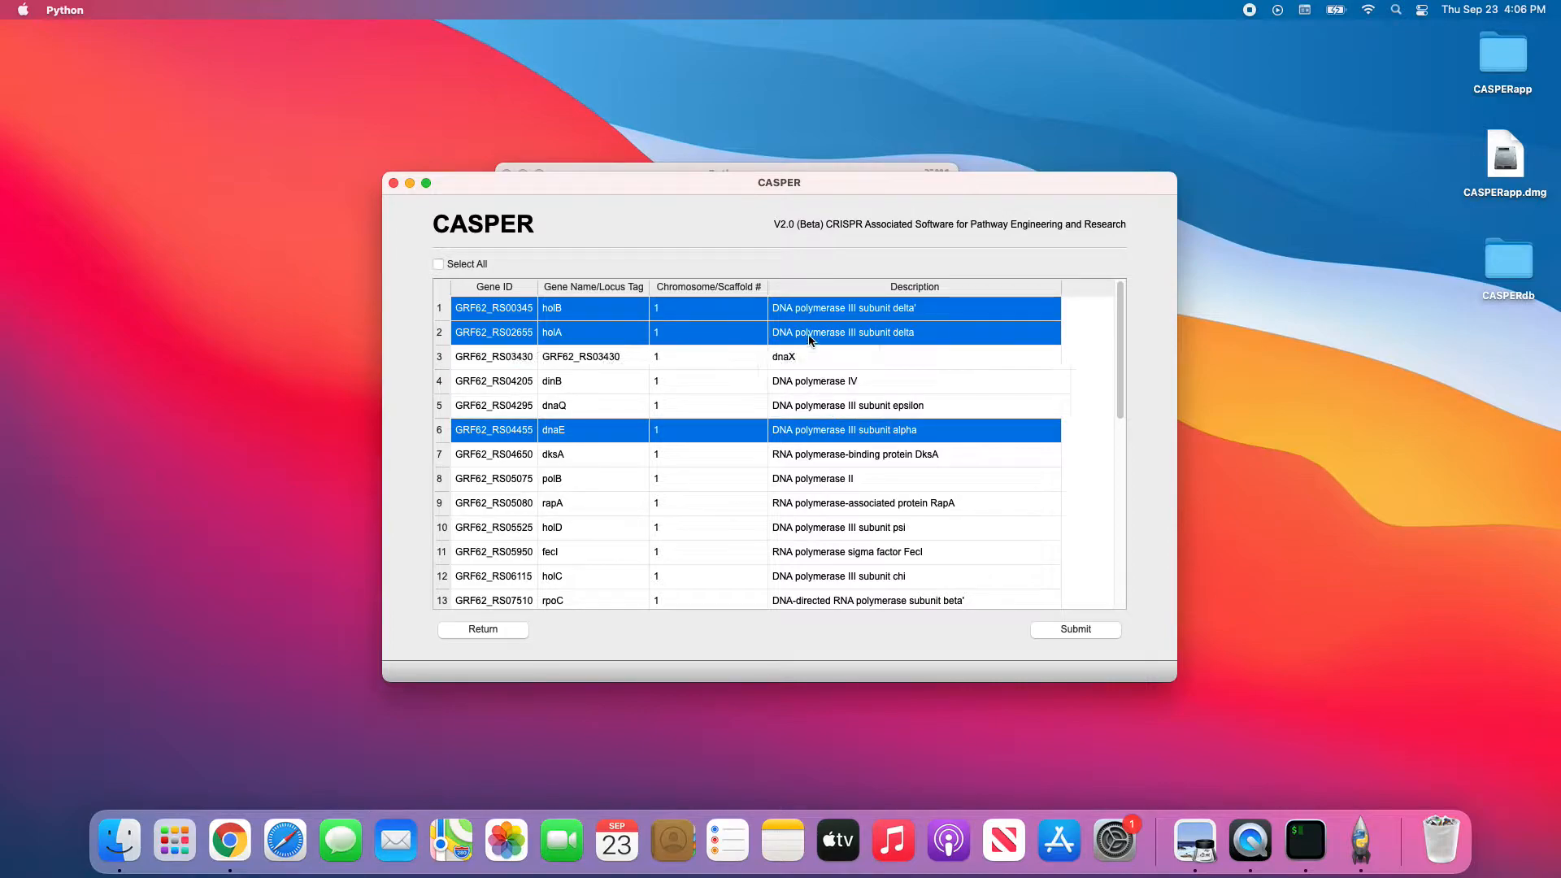
{"action": "left_click", "coordinate": [819, 309], "text": "super"}
{"action": "left_click", "coordinate": [818, 331], "text": "super"}
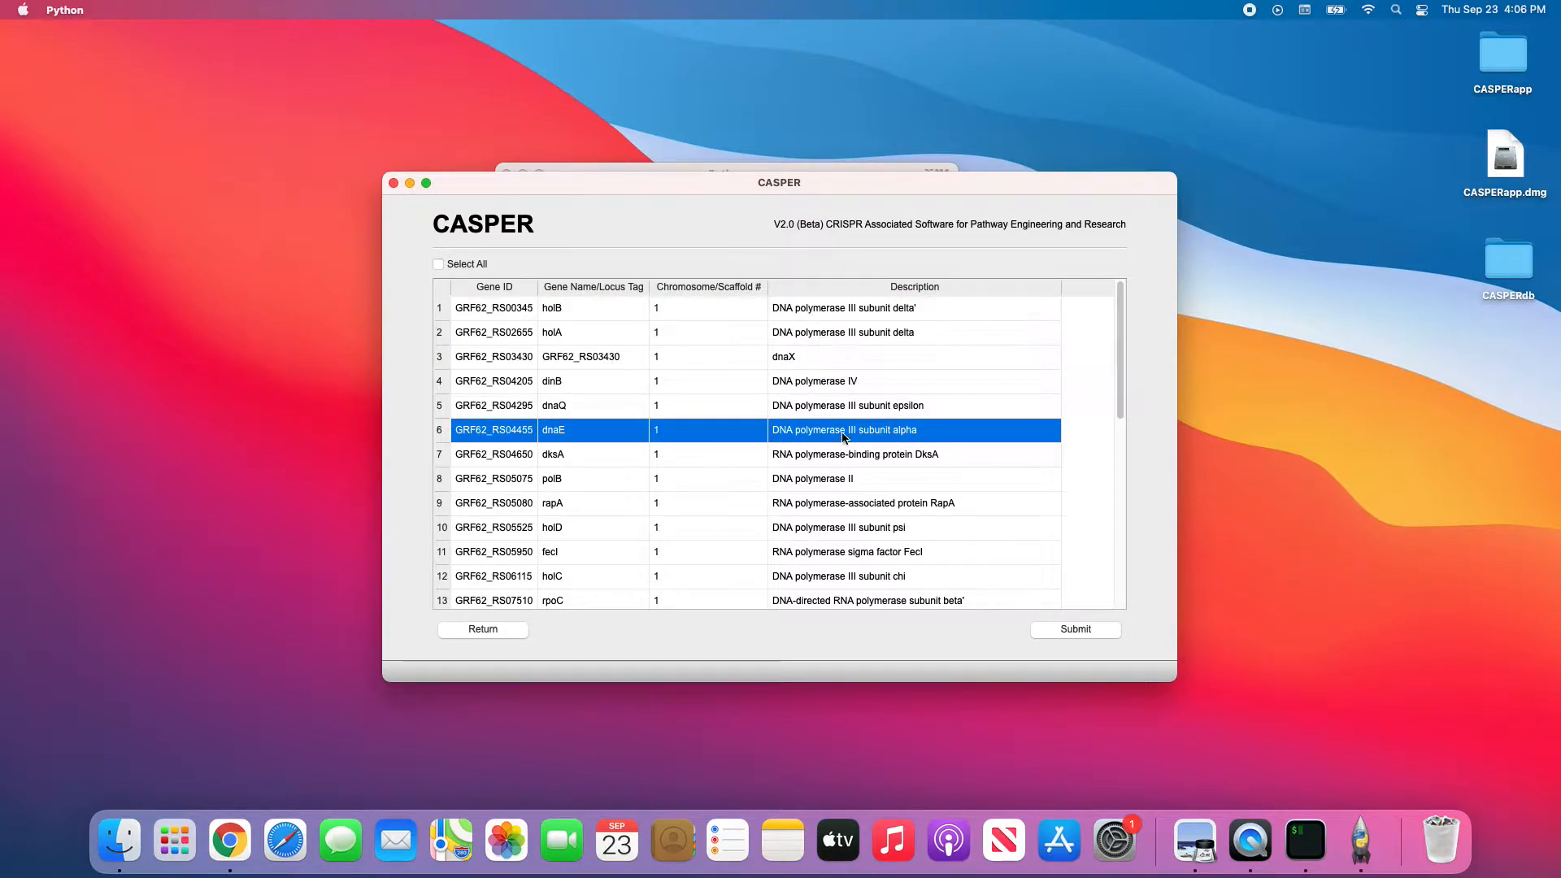
{"action": "scroll", "coordinate": [843, 447], "scroll_direction": "down", "scroll_amount": 3}
{"action": "left_click", "coordinate": [855, 368], "text": "super"}
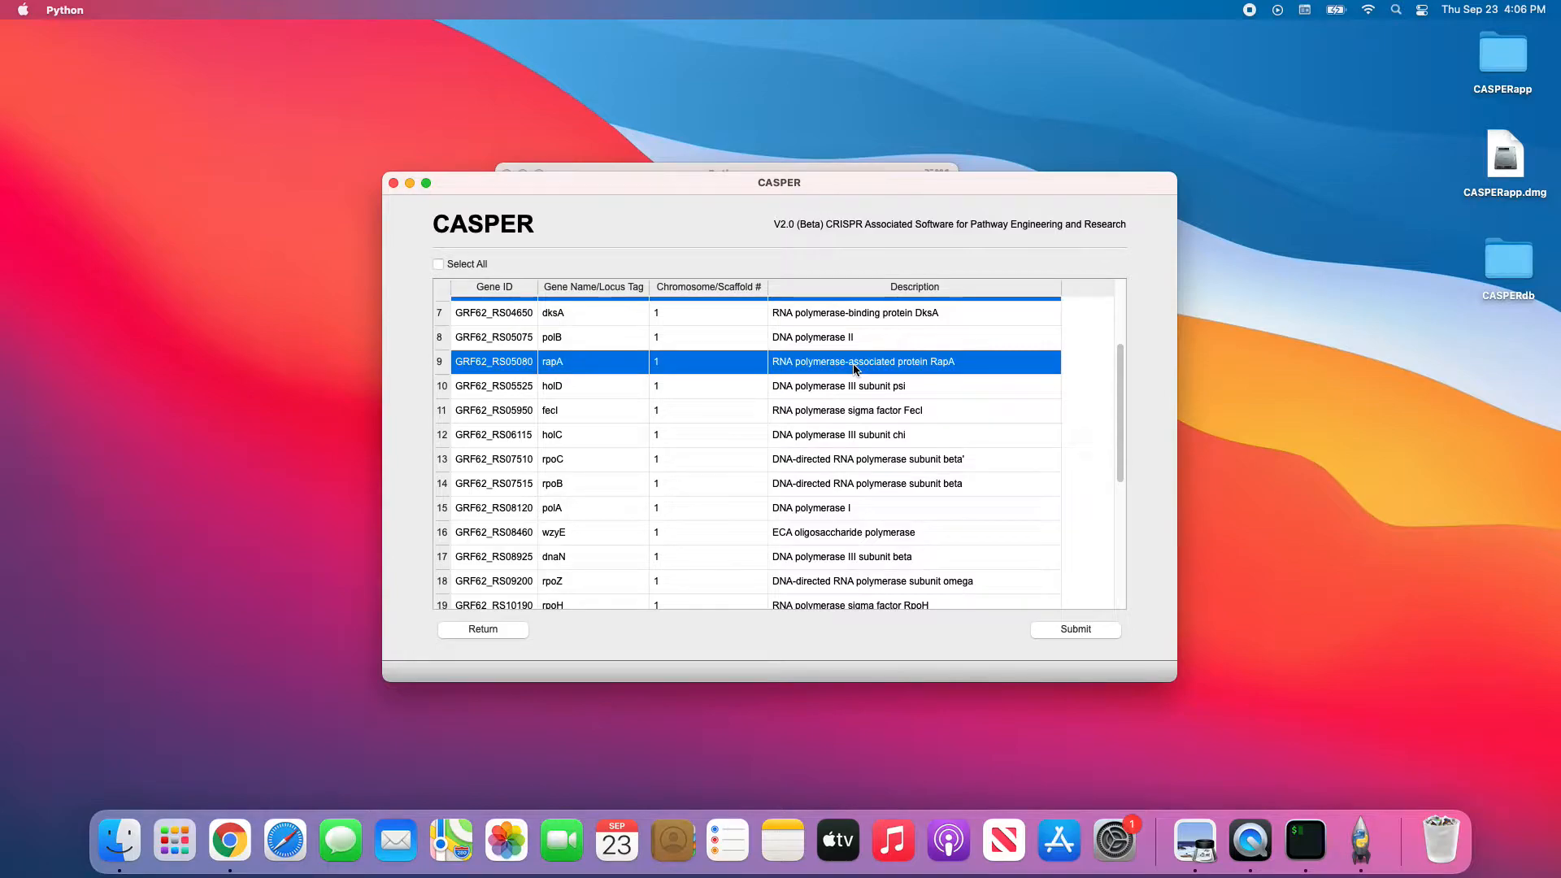
{"action": "left_click", "coordinate": [854, 414], "text": "super"}
{"action": "left_click", "coordinate": [848, 370], "text": "super"}
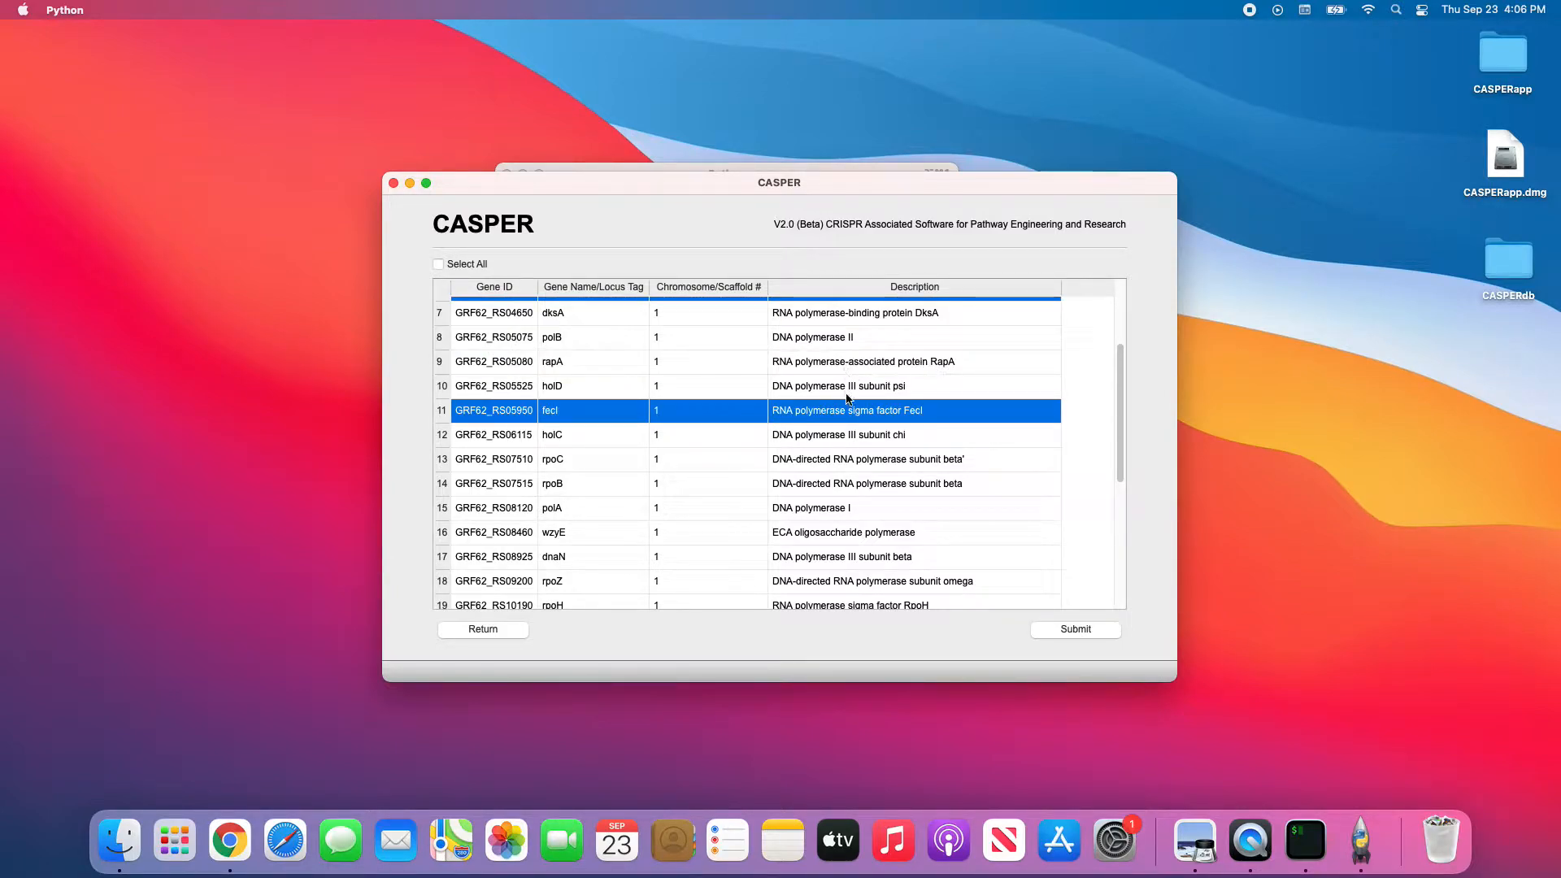
{"action": "left_click", "coordinate": [856, 436], "text": "super"}
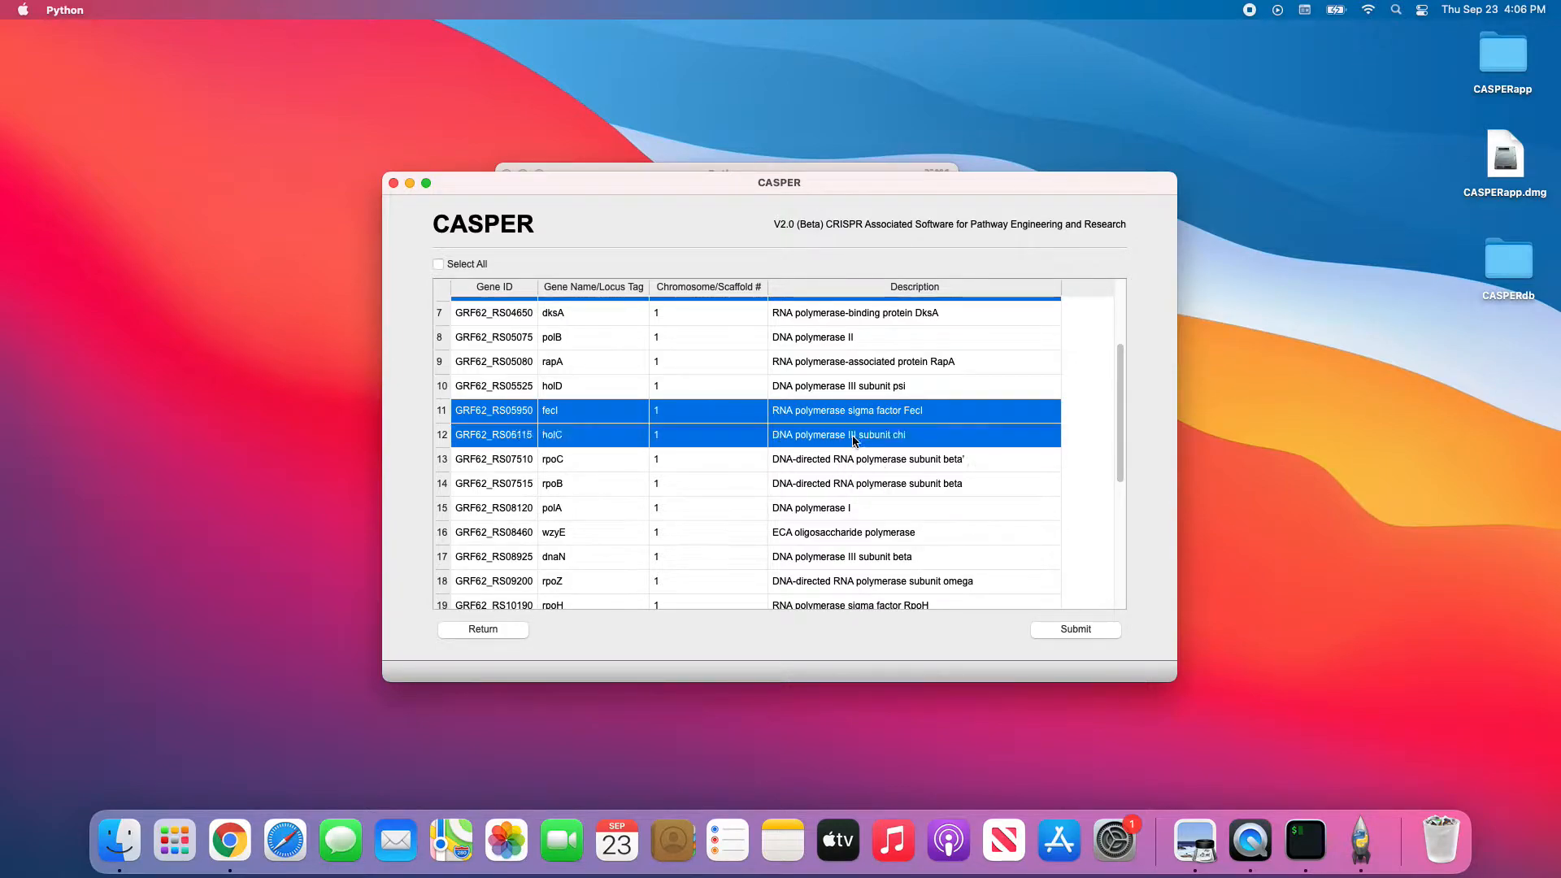
{"action": "left_click", "coordinate": [1069, 631]}
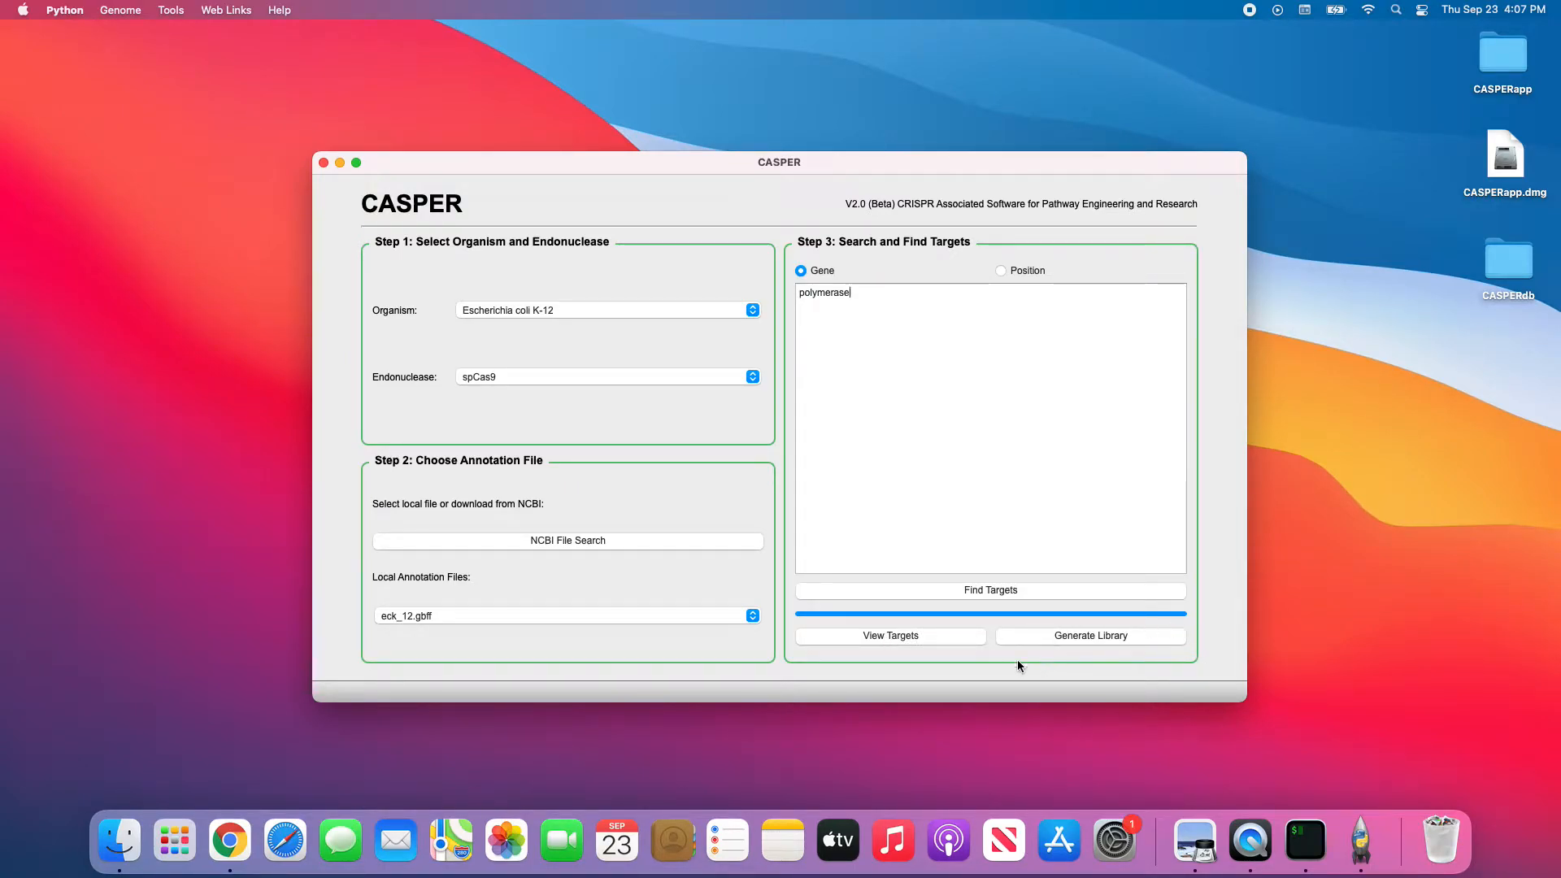
View the found targets, stepping through fecI and holC before settling on dnaE.
{"action": "left_click", "coordinate": [909, 635]}
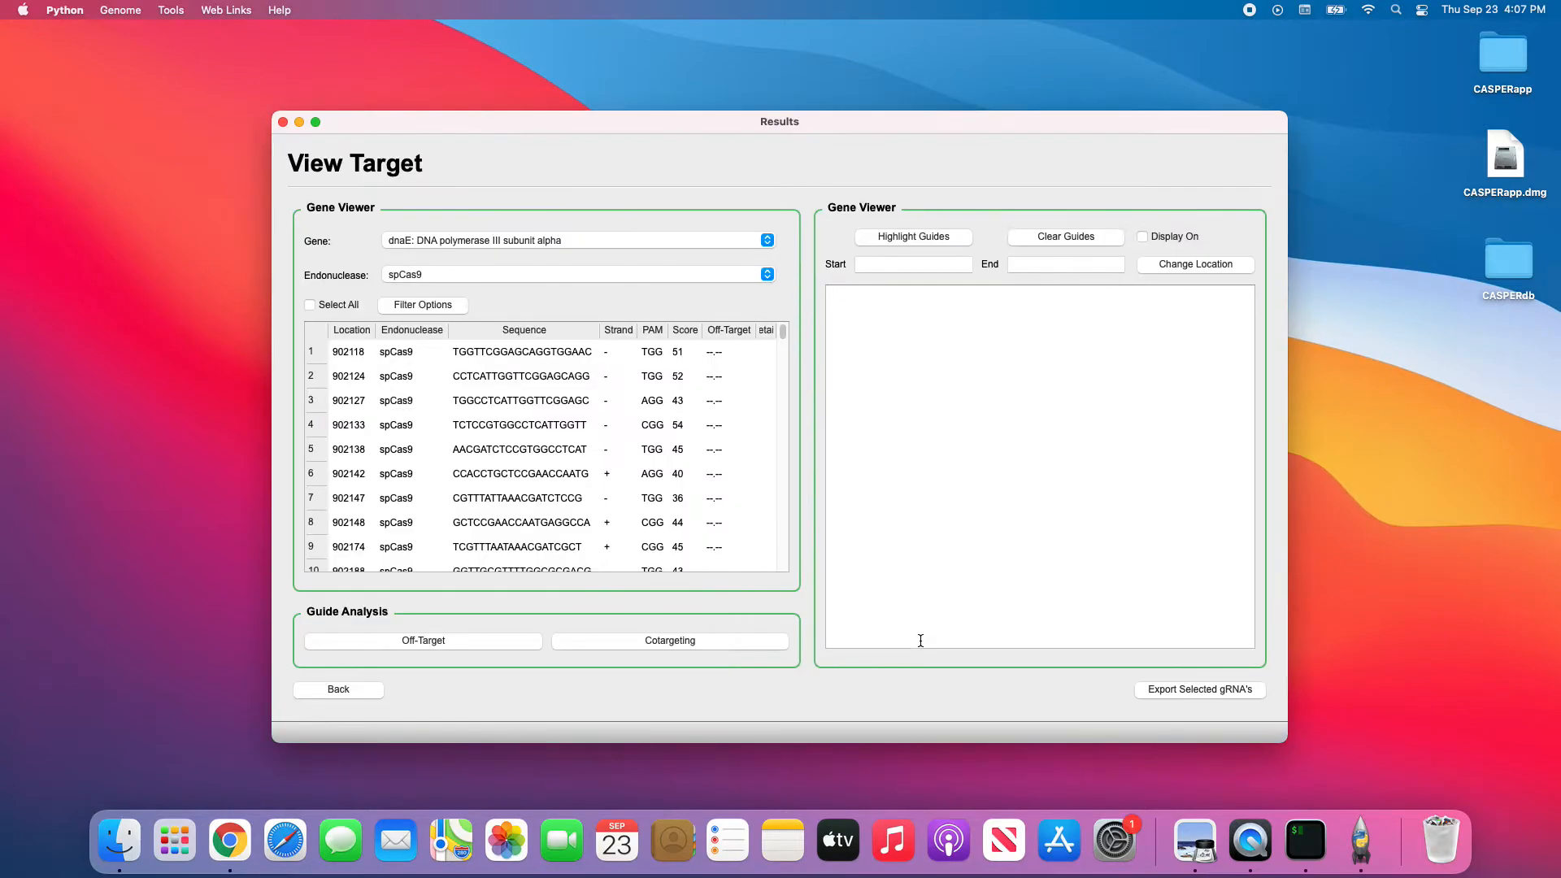
{"action": "left_click", "coordinate": [768, 240]}
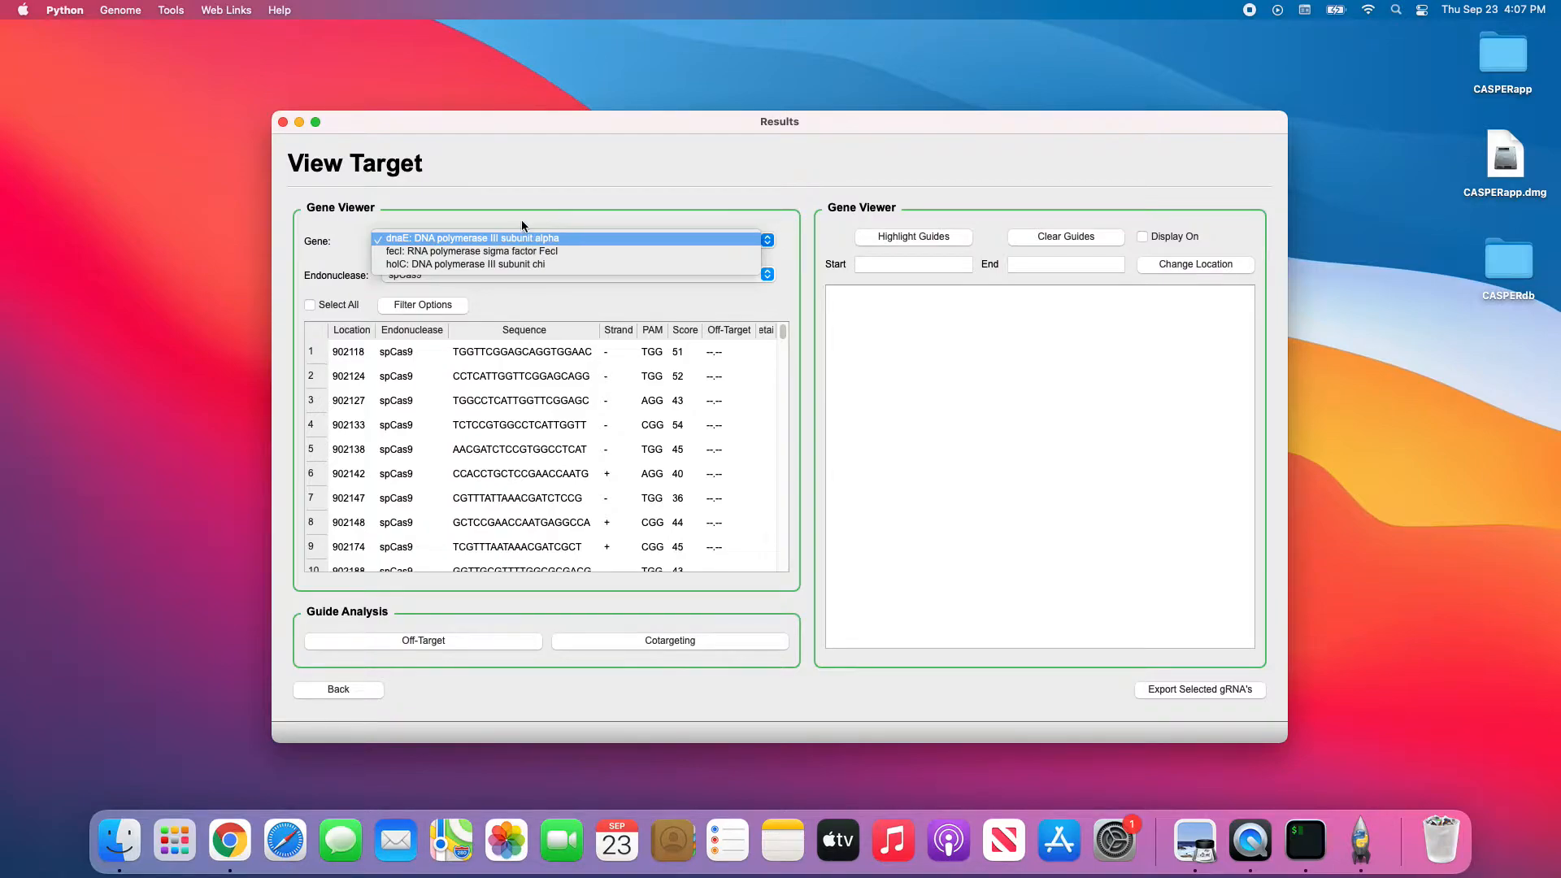
{"action": "left_click", "coordinate": [529, 249]}
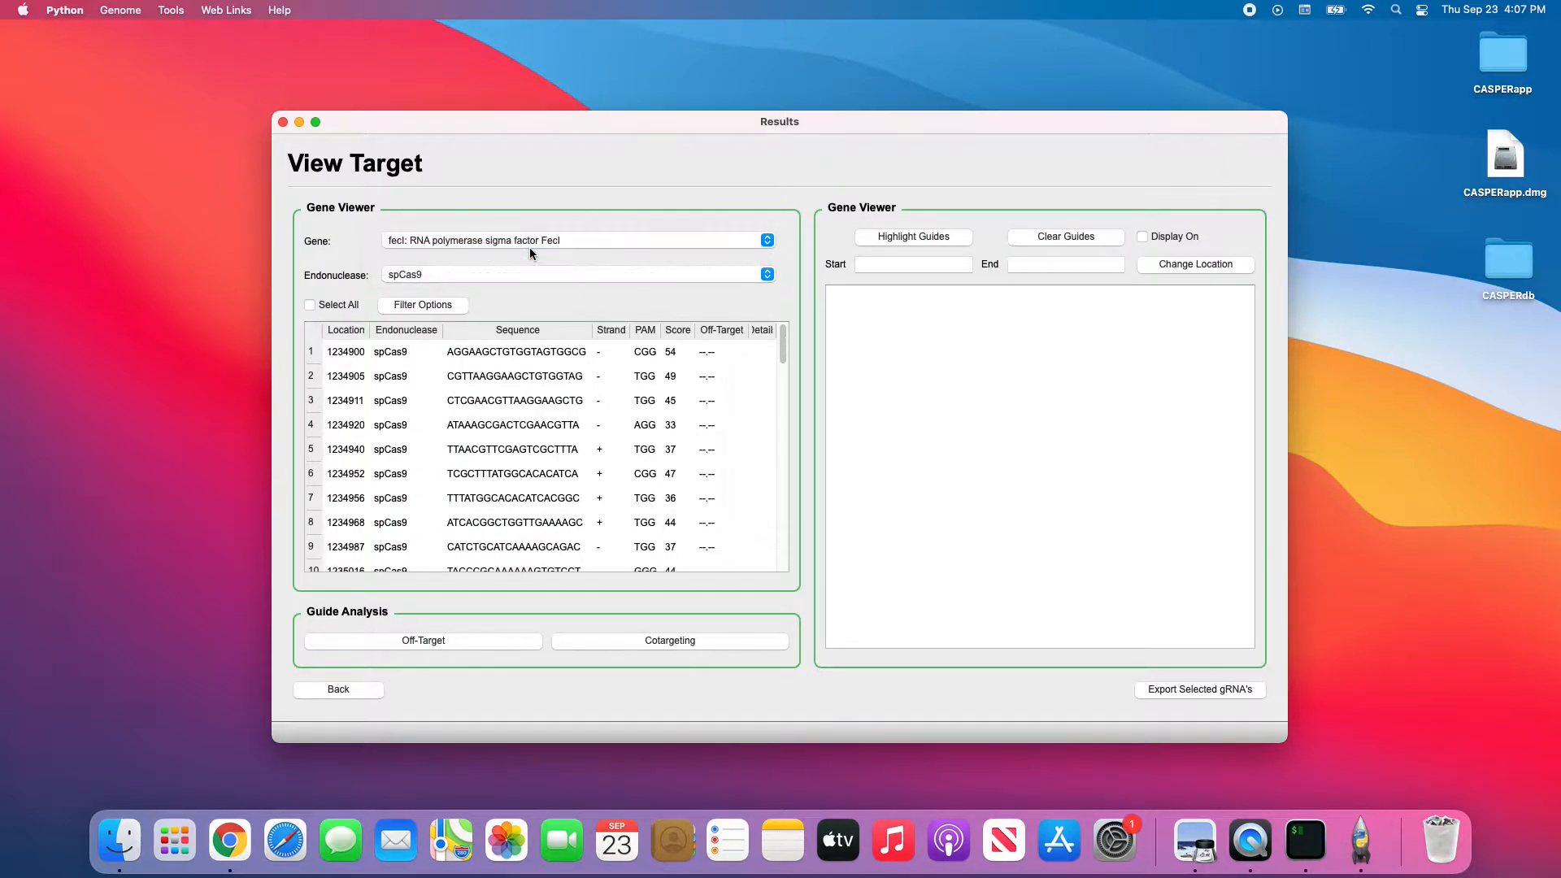
{"action": "left_click", "coordinate": [529, 241]}
{"action": "left_click", "coordinate": [525, 251]}
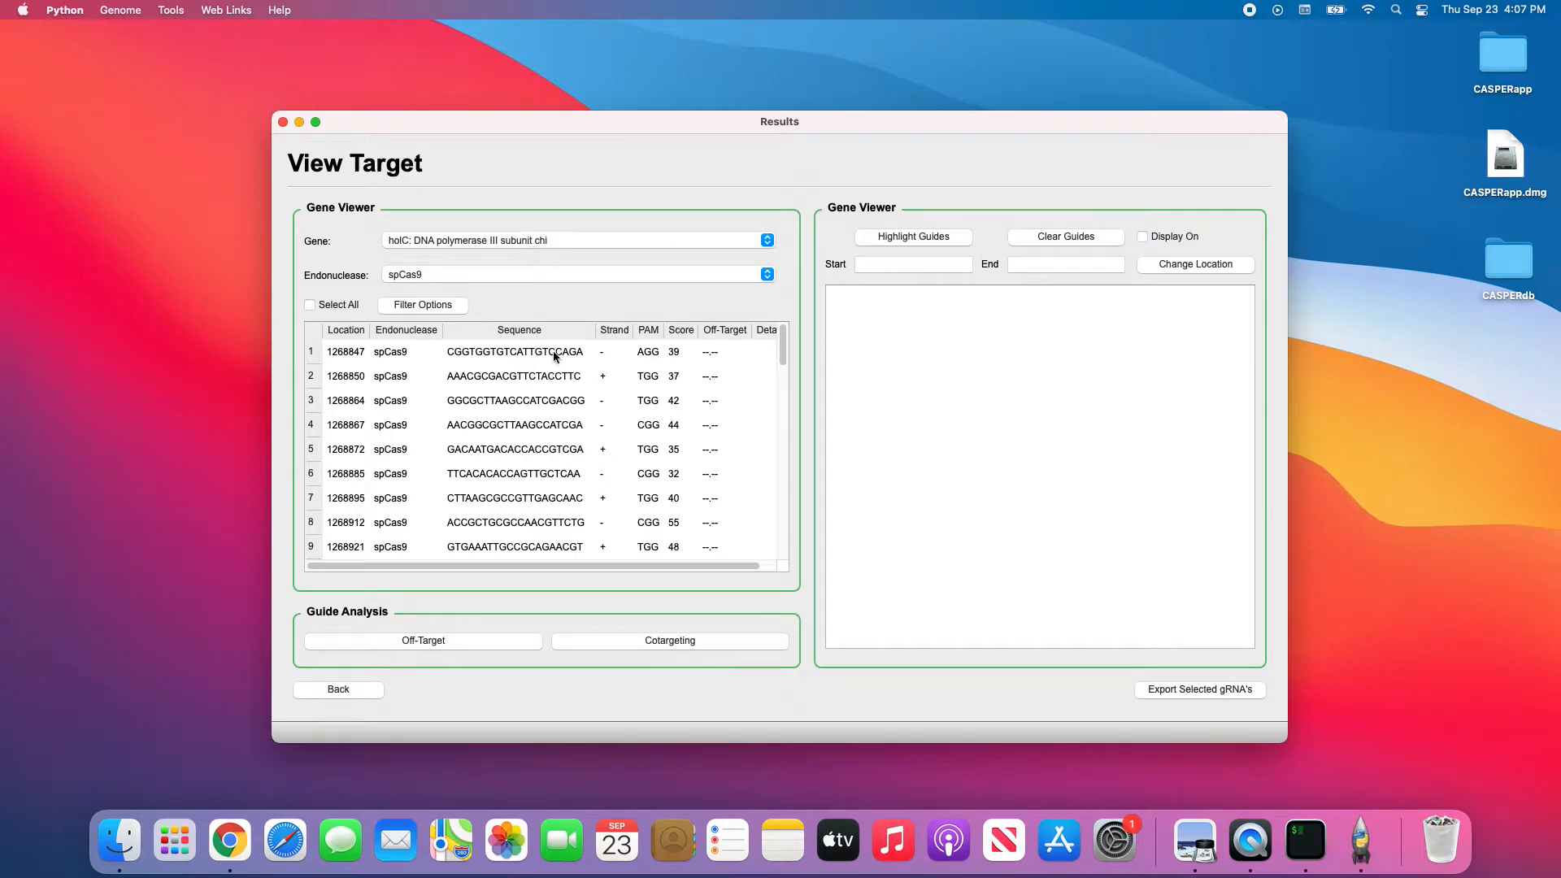
{"action": "left_click", "coordinate": [550, 242]}
{"action": "left_click", "coordinate": [510, 213]}
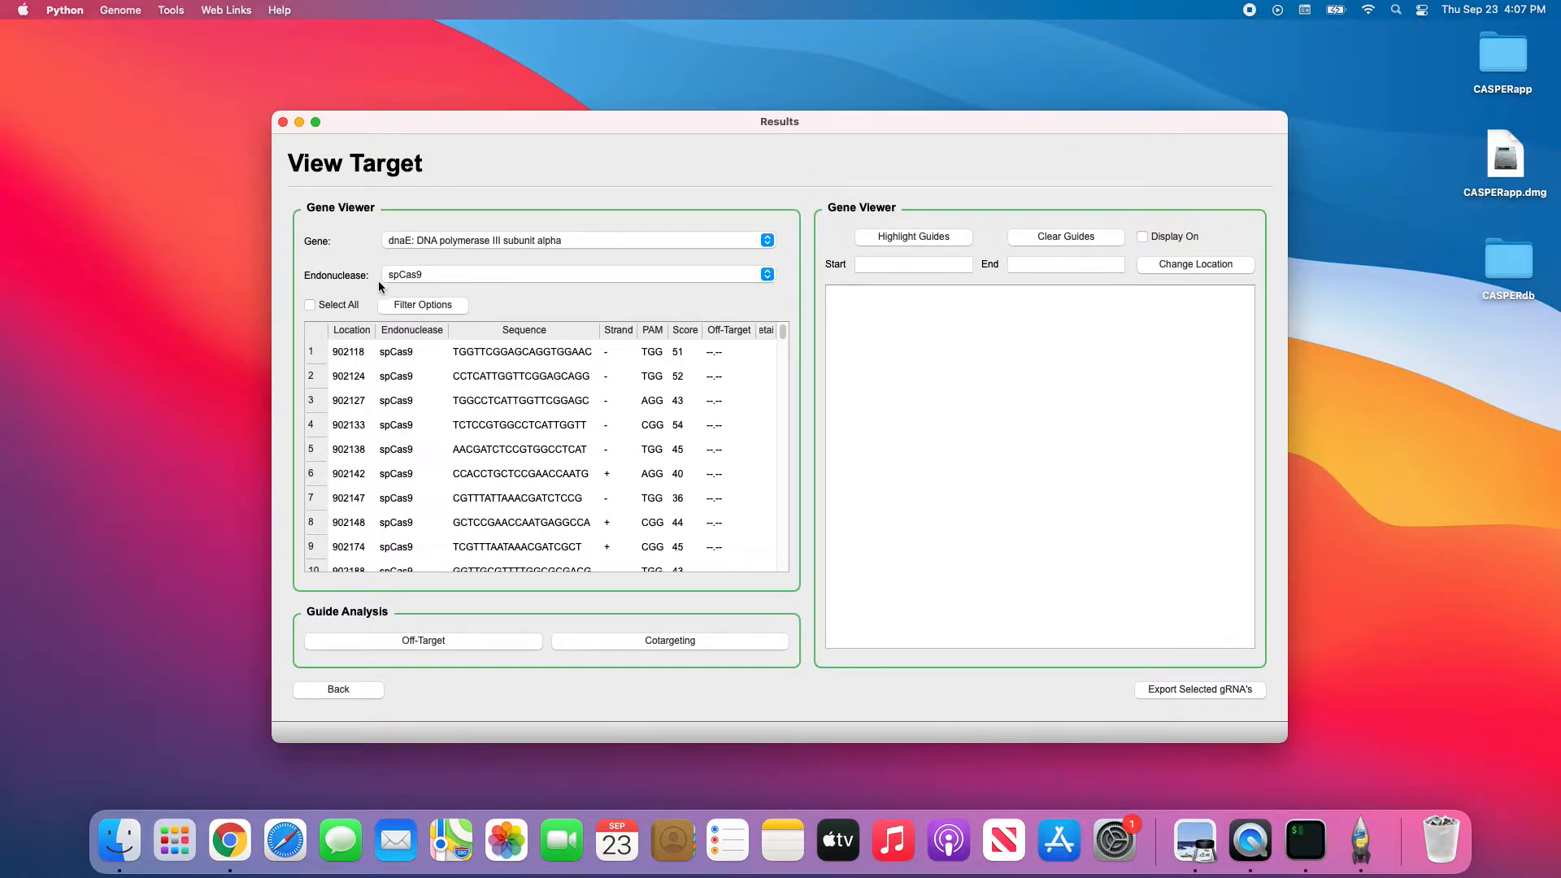
Confirm the endonuclease dropdown stays on spCas9.
{"action": "left_click", "coordinate": [424, 275]}
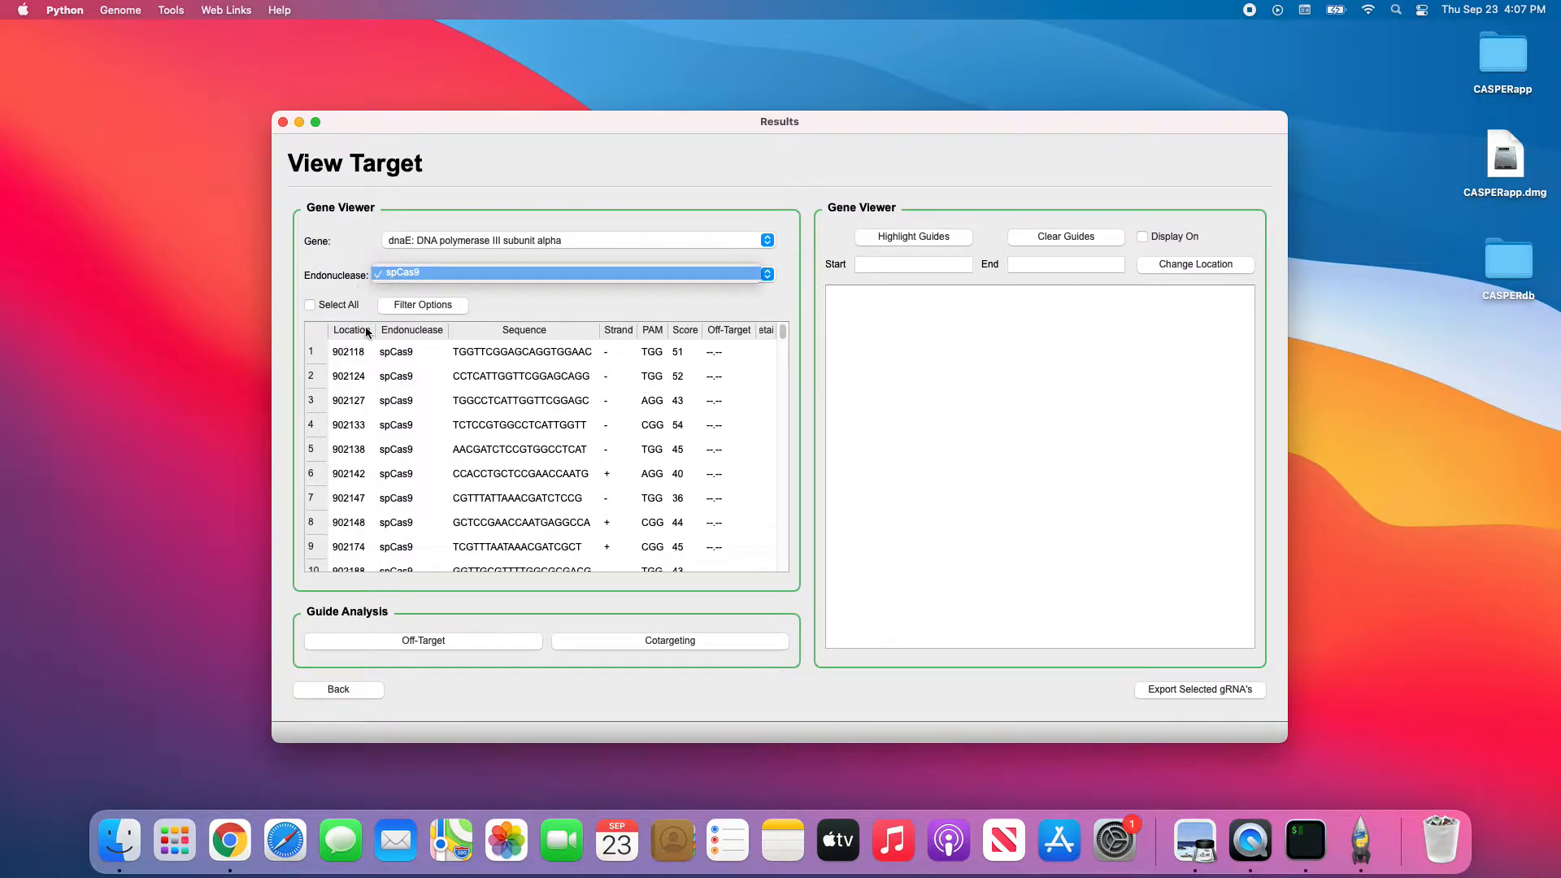
{"action": "left_click", "coordinate": [344, 274]}
{"action": "left_click", "coordinate": [405, 275]}
{"action": "left_click", "coordinate": [353, 275]}
{"action": "left_click", "coordinate": [387, 277]}
{"action": "left_click", "coordinate": [335, 278]}
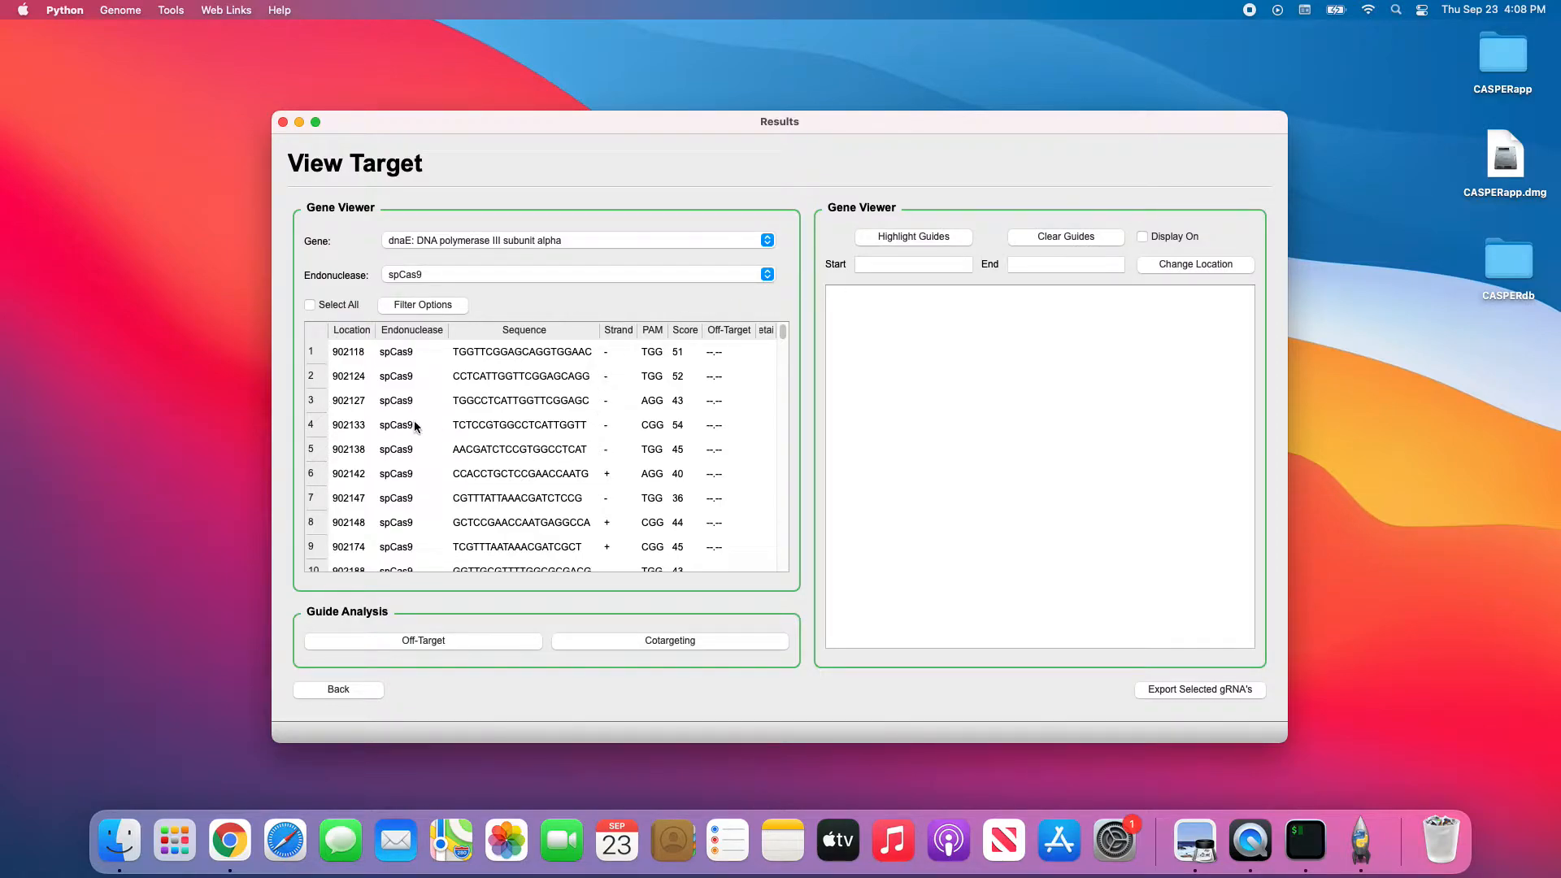
Display the dnaE sequence in the Gene Viewer and highlight the 902118 guide in it.
{"action": "left_click", "coordinate": [1169, 238]}
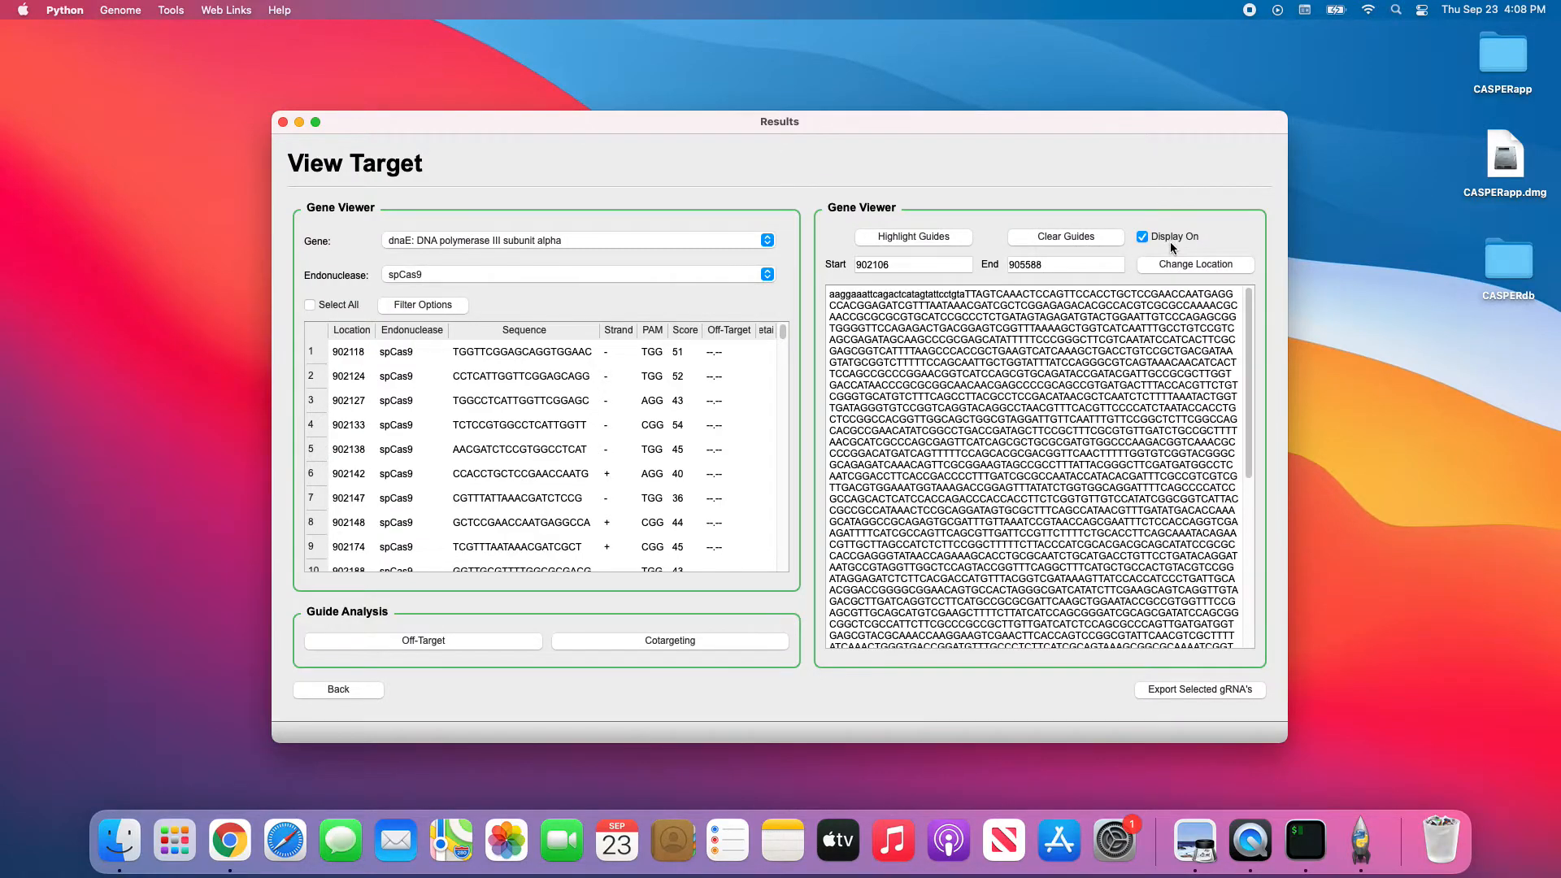
{"action": "mouse_move", "coordinate": [1246, 345]}
{"action": "left_mouse_down"}
{"action": "mouse_move", "coordinate": [1246, 542]}
{"action": "mouse_move", "coordinate": [1243, 326]}
{"action": "left_mouse_up"}
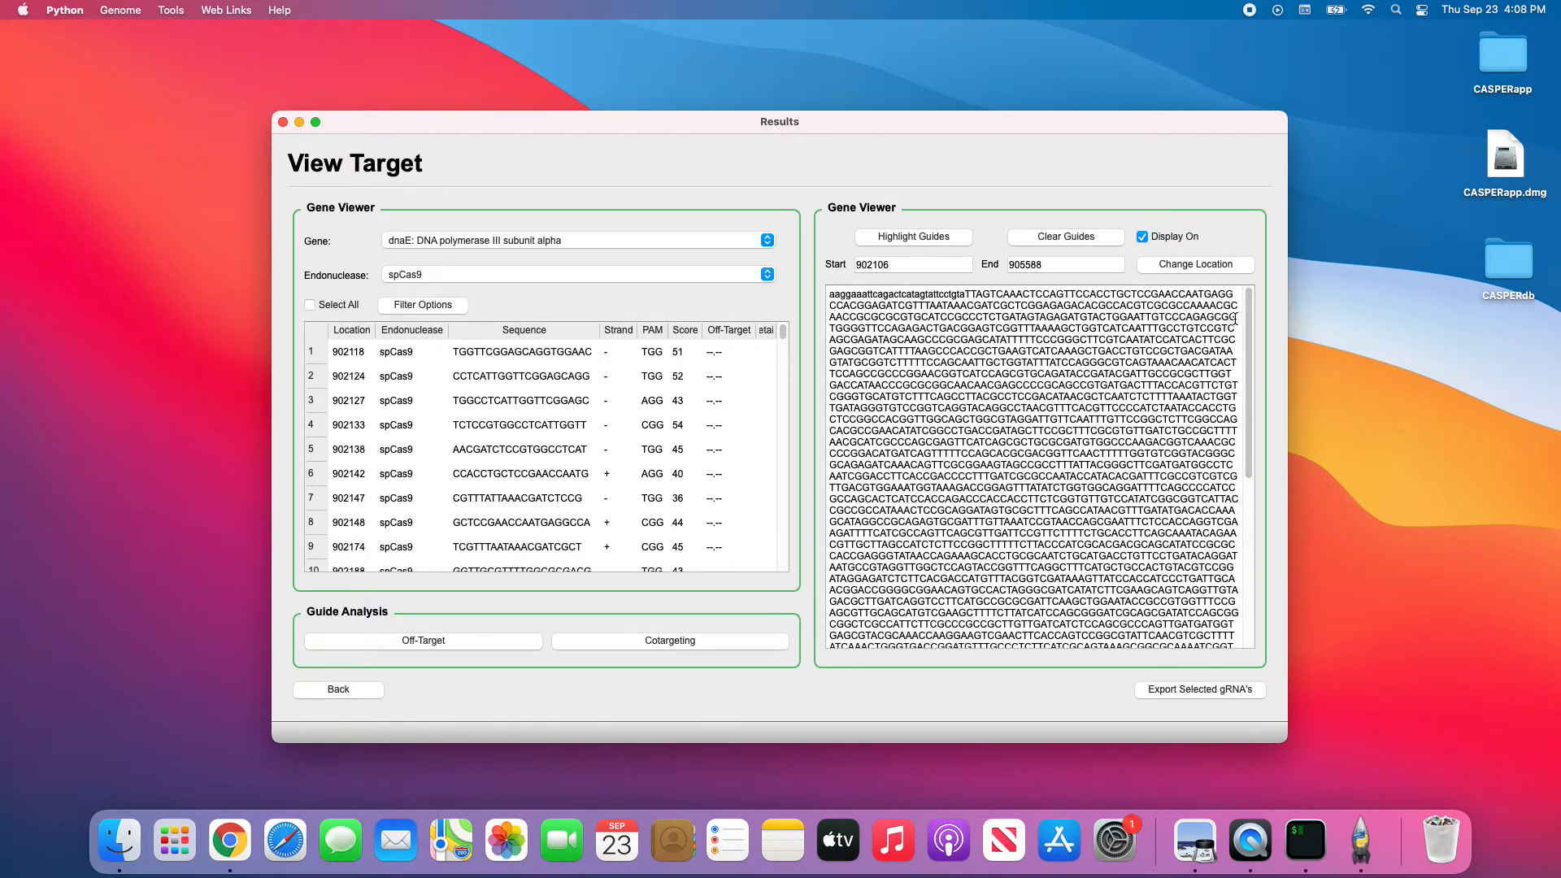
{"action": "left_click", "coordinate": [539, 351]}
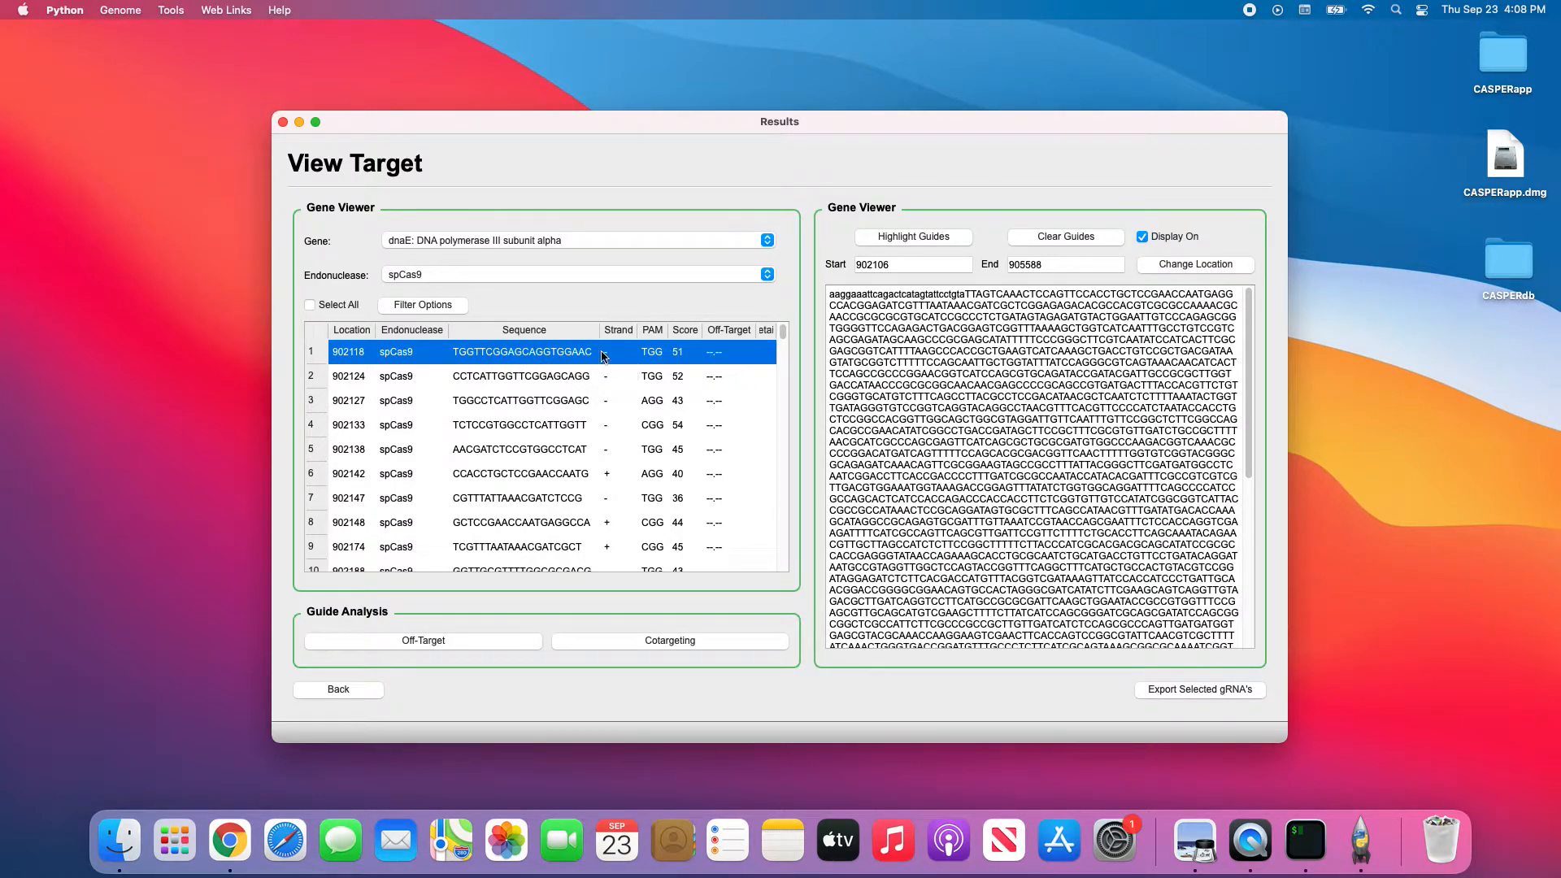
{"action": "left_click", "coordinate": [918, 235]}
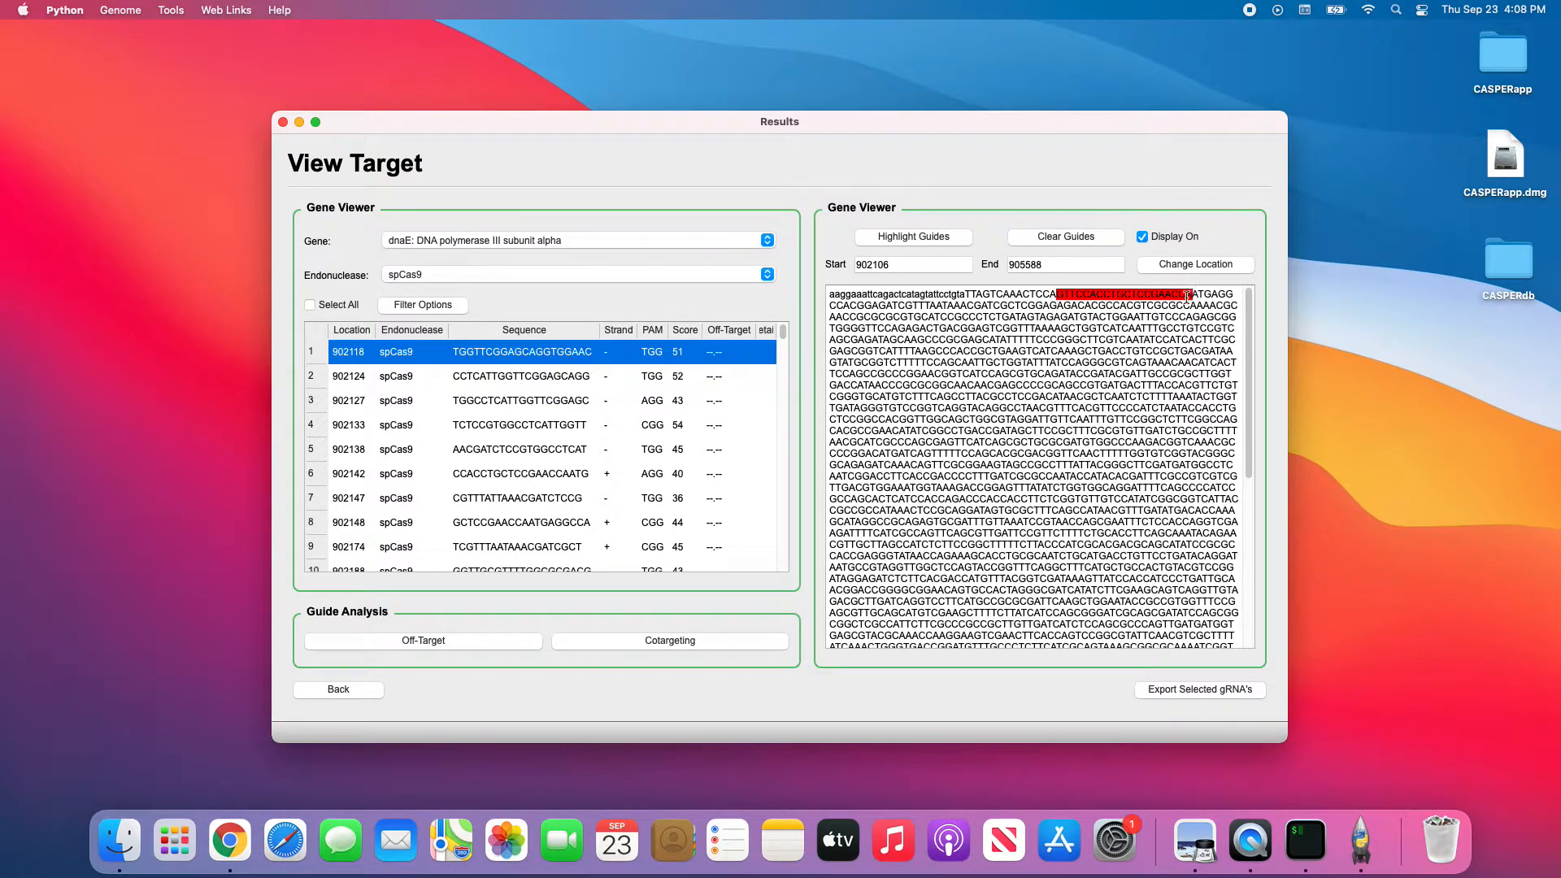
{"action": "mouse_move", "coordinate": [1055, 292]}
{"action": "left_mouse_down"}
{"action": "mouse_move", "coordinate": [1034, 298]}
{"action": "mouse_move", "coordinate": [1061, 297]}
{"action": "left_mouse_up"}
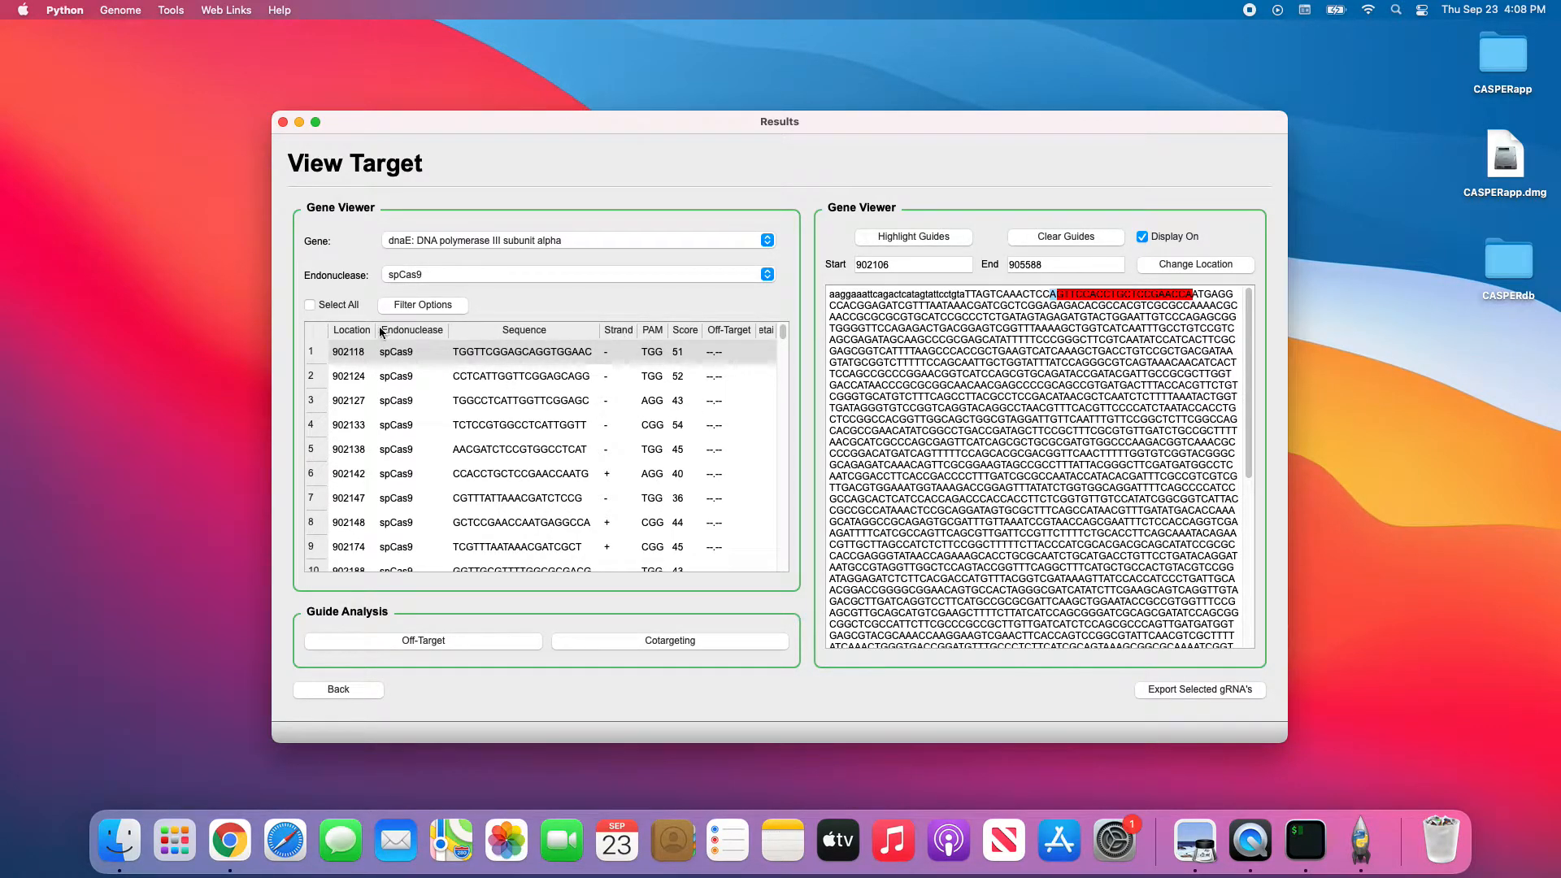
Sort guides by strand, then highlight and clear the 902142 guide CCACCTGCTCCGAACCAATG.
{"action": "left_click", "coordinate": [617, 330]}
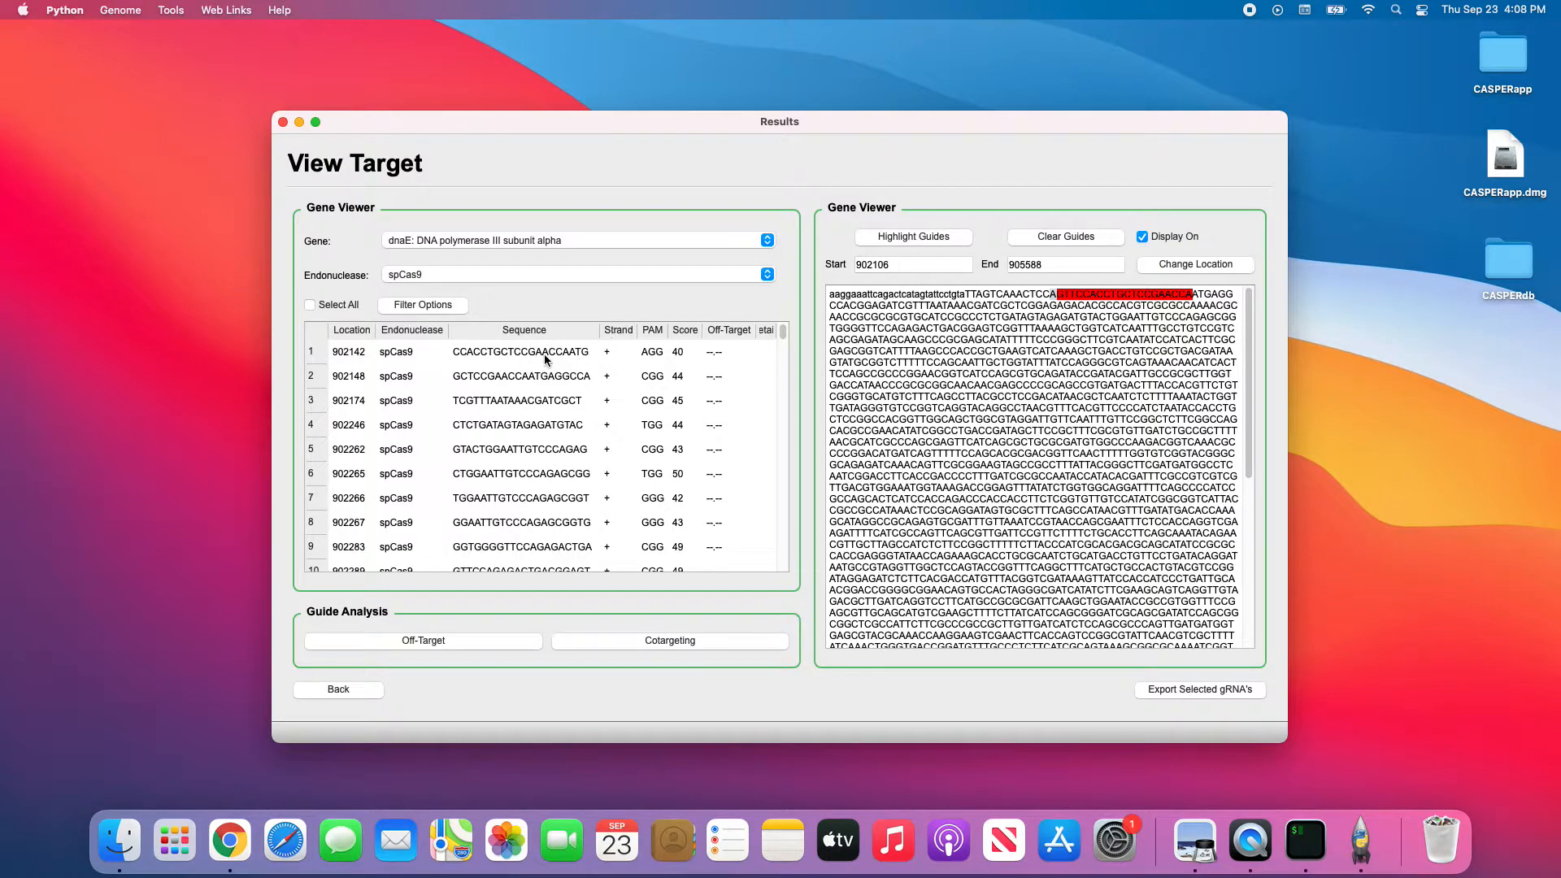
{"action": "left_click", "coordinate": [545, 356]}
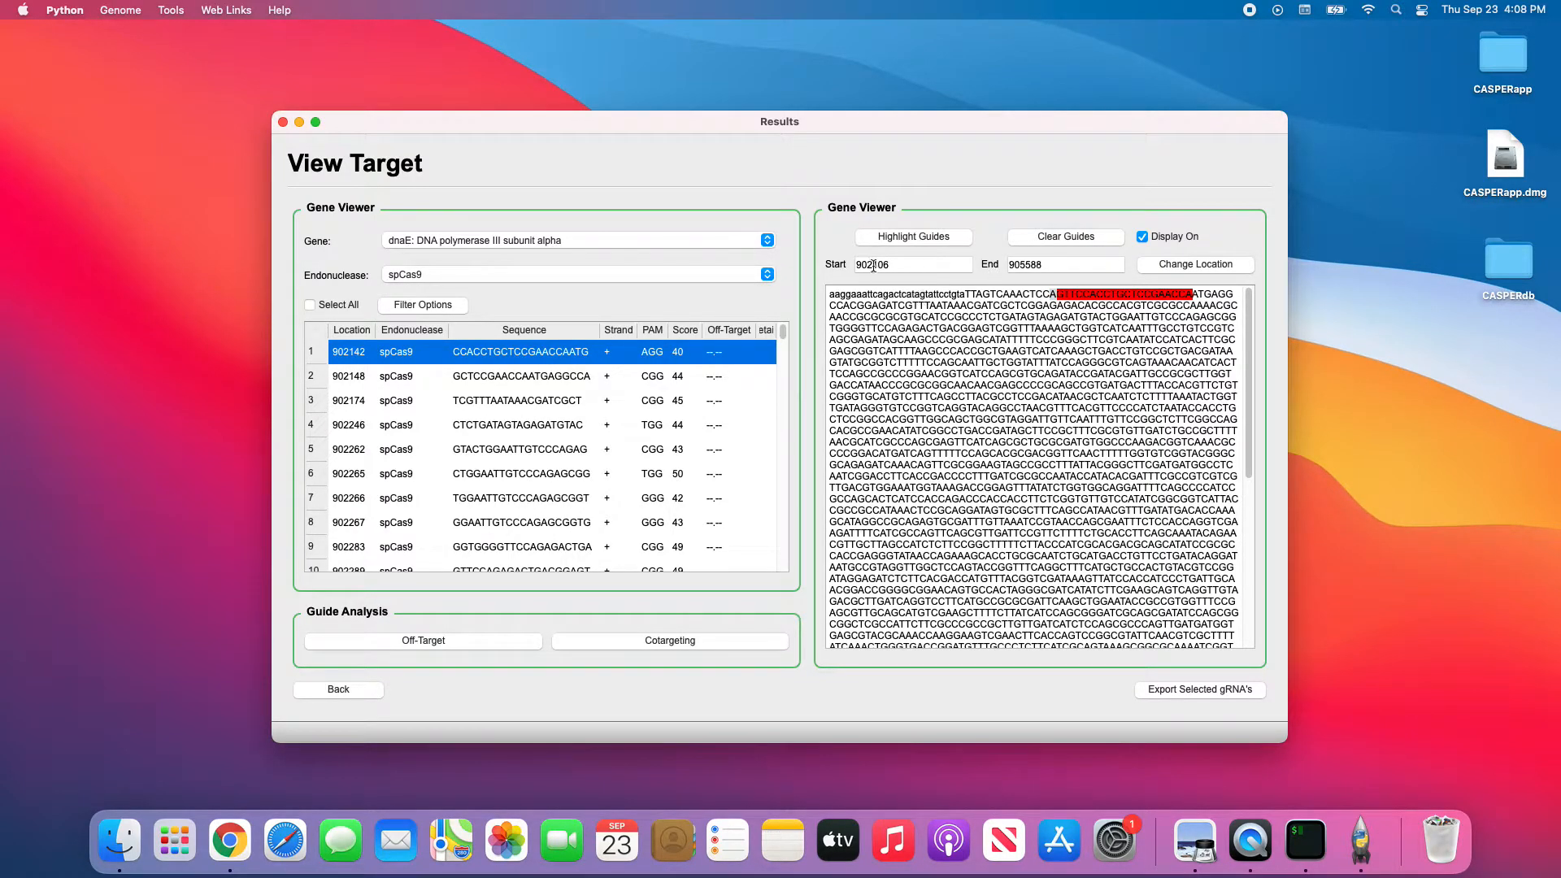
{"action": "left_click", "coordinate": [1040, 237]}
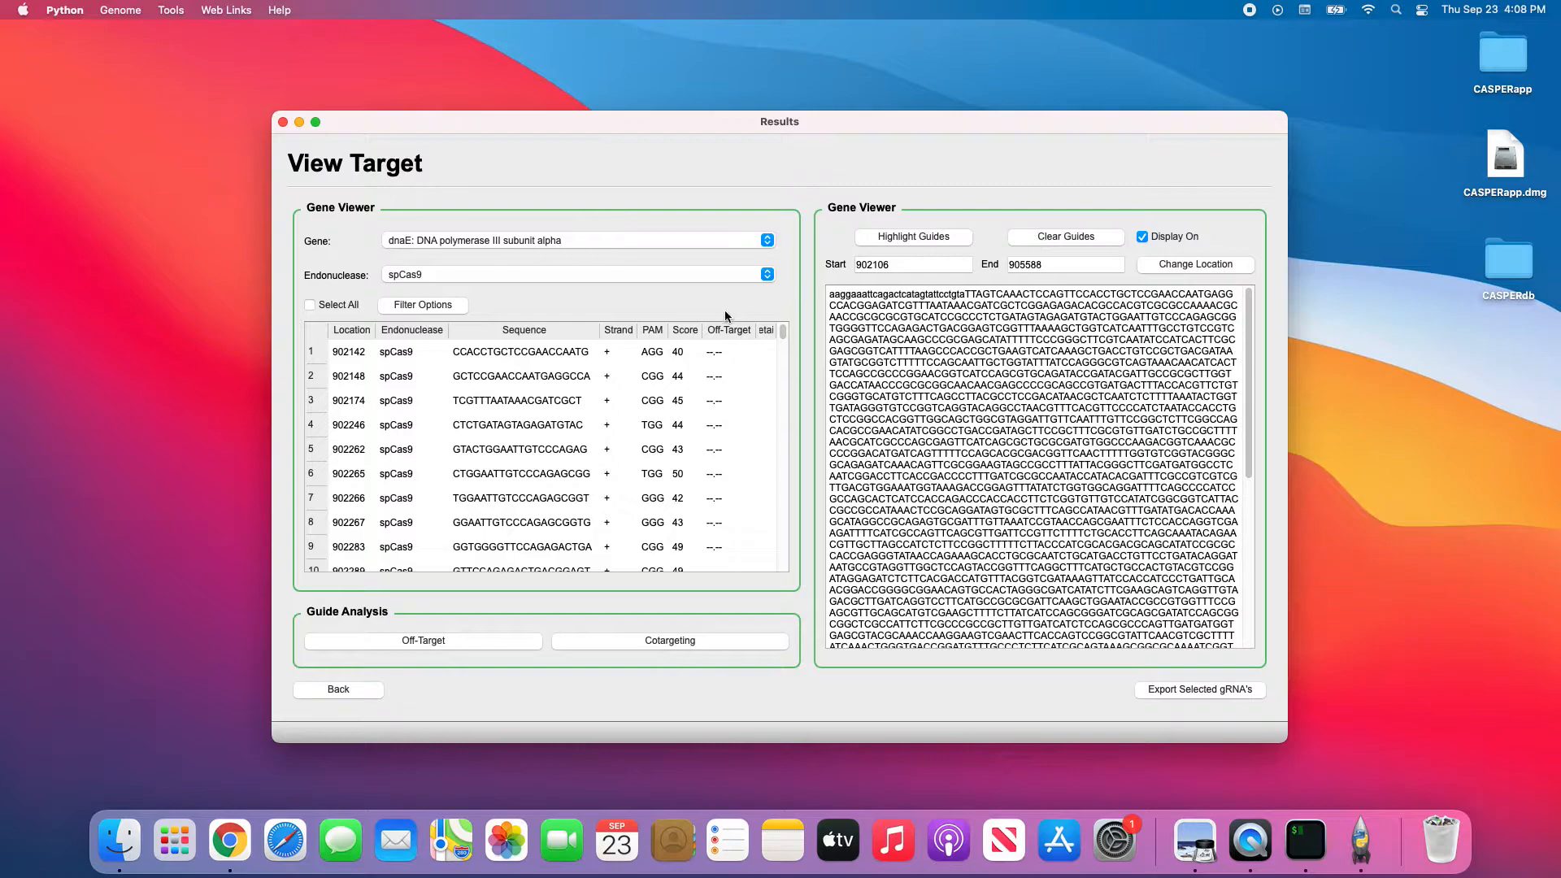
{"action": "left_click", "coordinate": [611, 355]}
{"action": "left_click", "coordinate": [923, 235]}
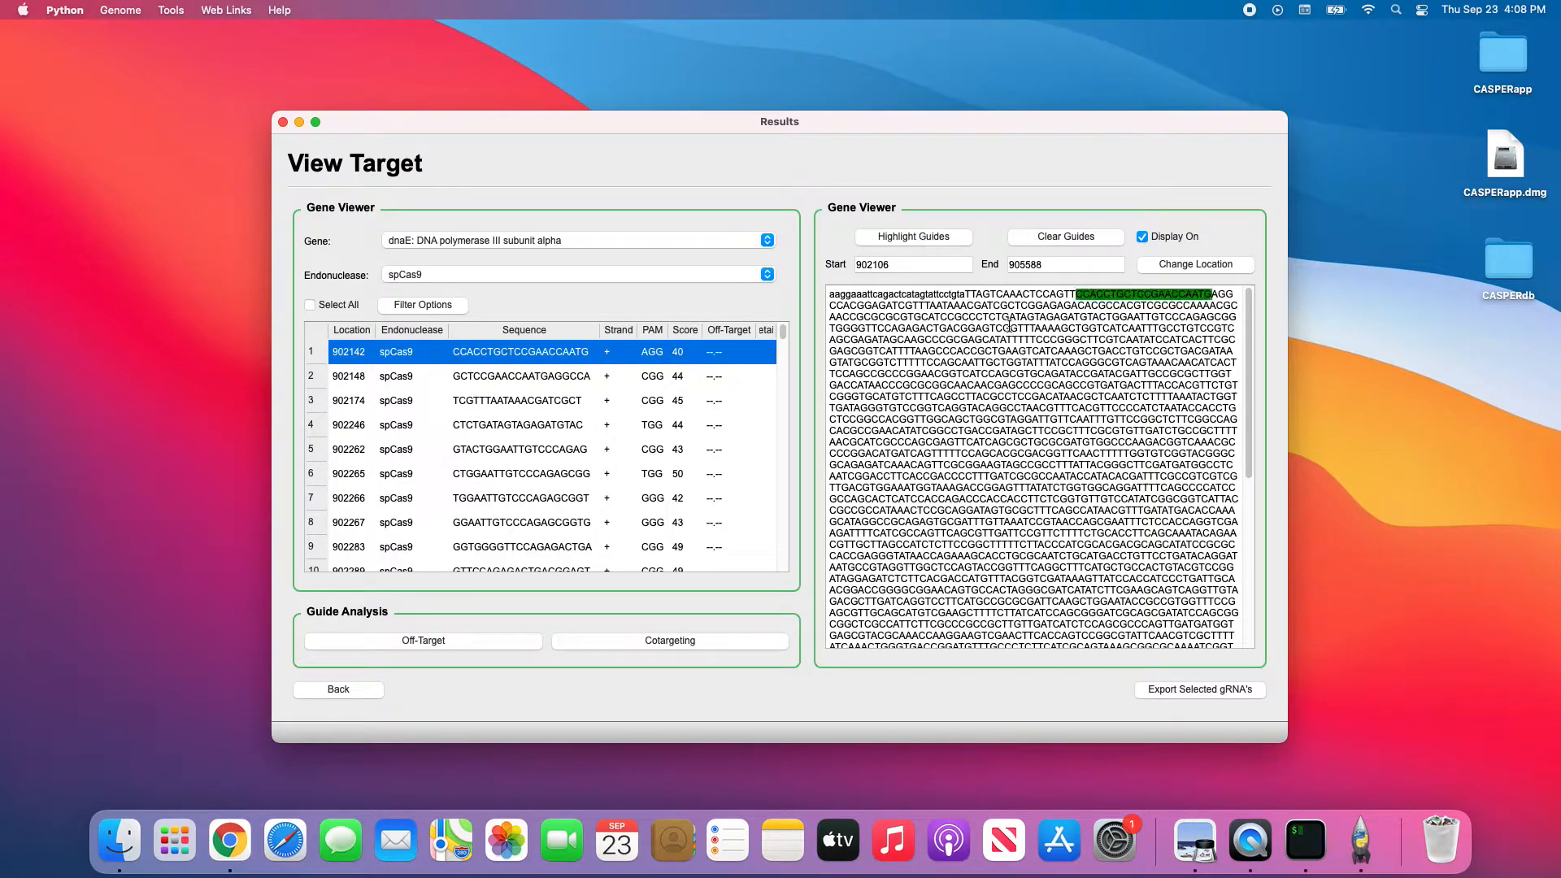
{"action": "left_click_drag", "start_coordinate": [1076, 294], "coordinate": [1233, 296]}
{"action": "left_click", "coordinate": [1217, 297]}
{"action": "left_click", "coordinate": [1222, 295]}
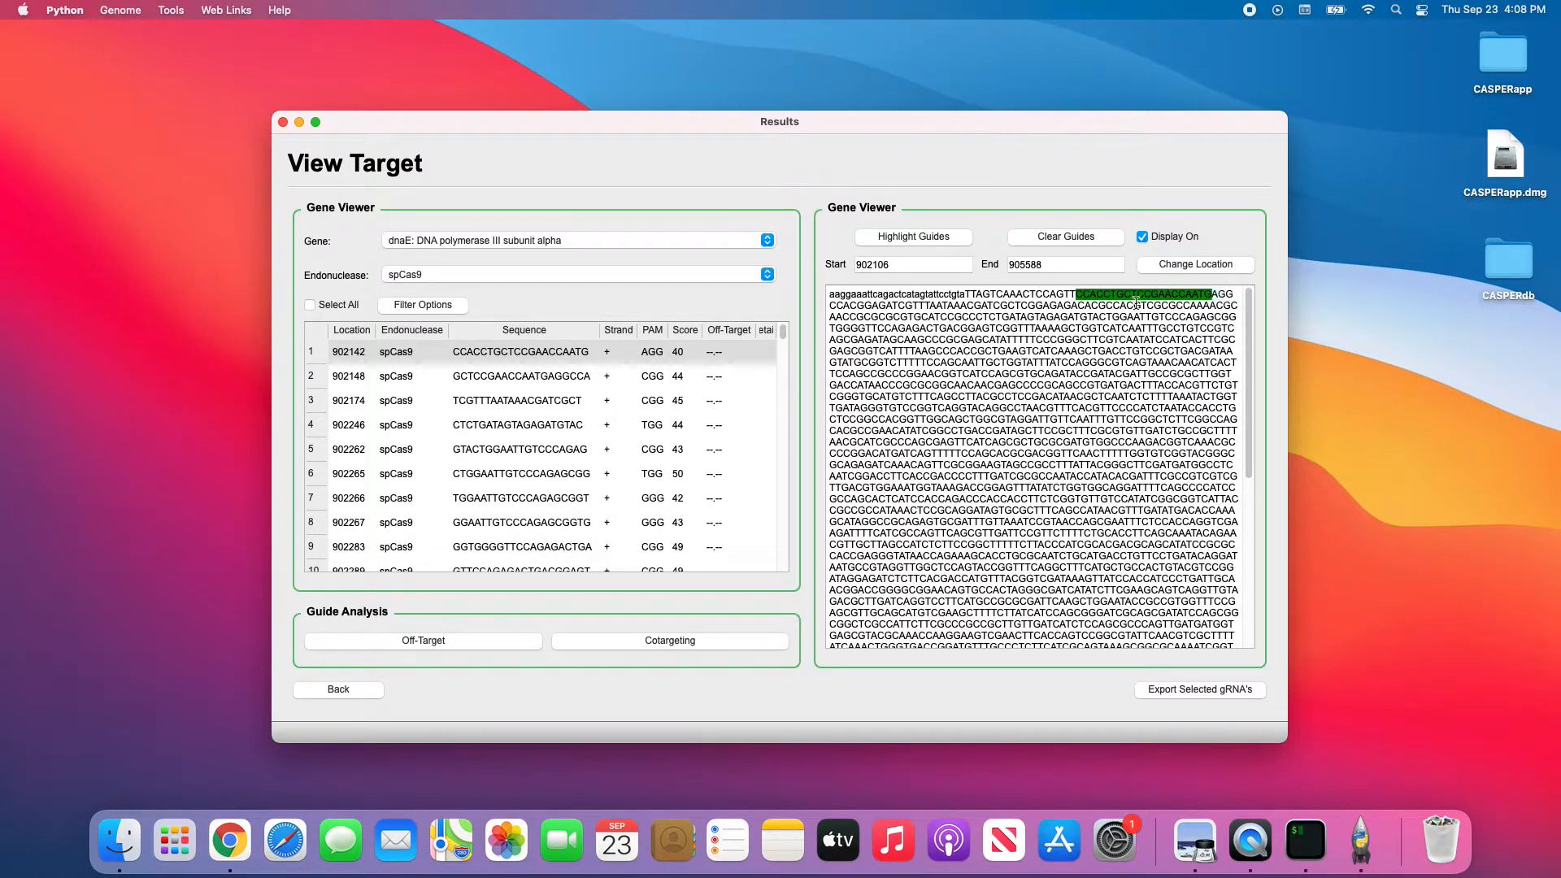
{"action": "left_click", "coordinate": [1093, 240]}
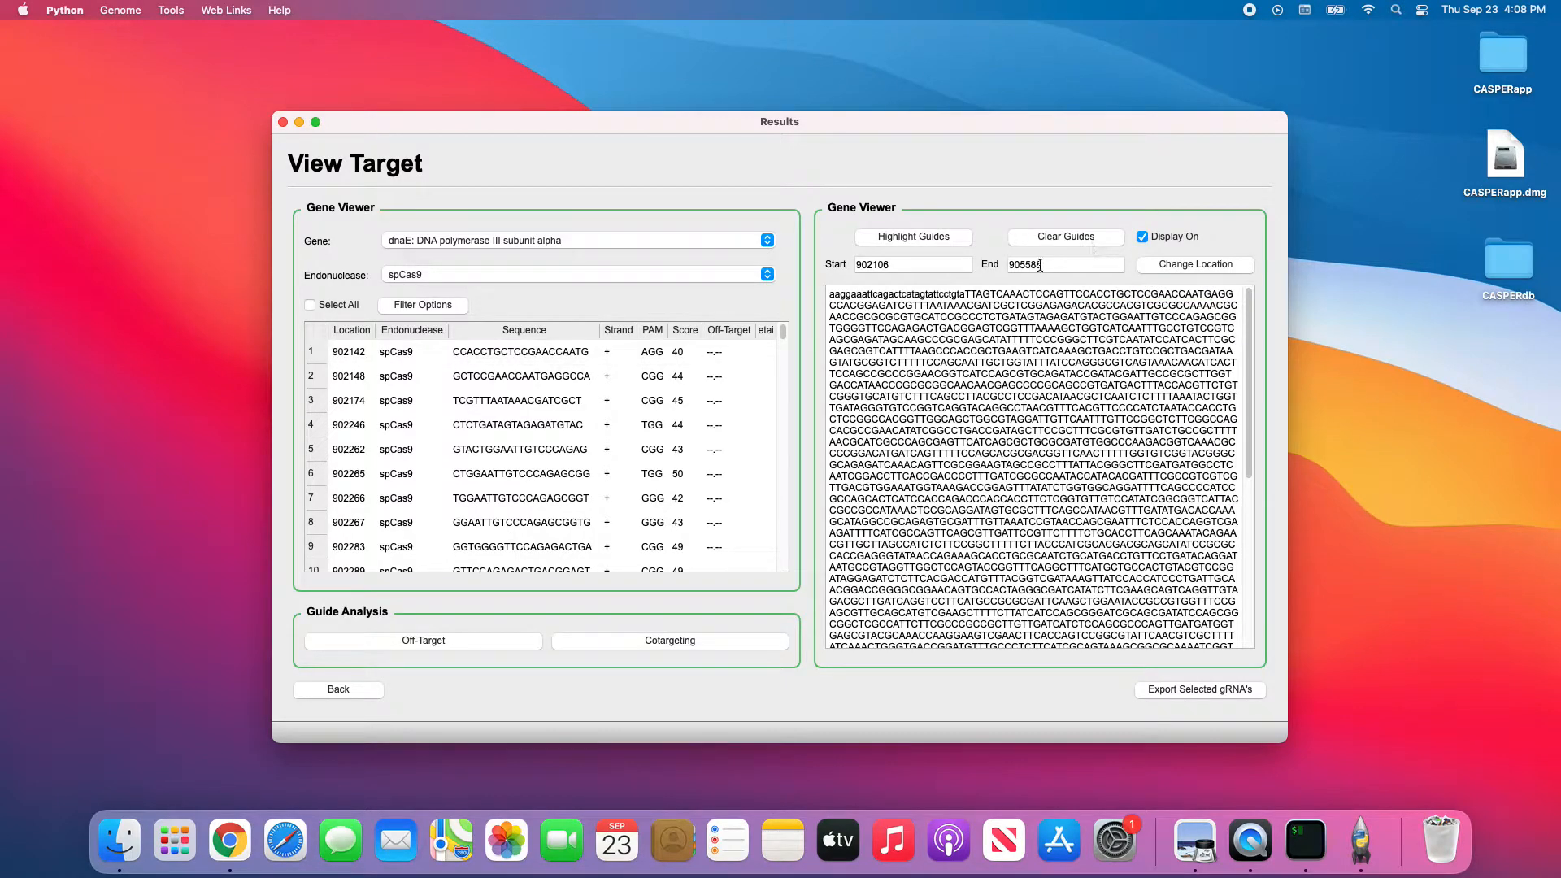
{"action": "left_click", "coordinate": [425, 307]}
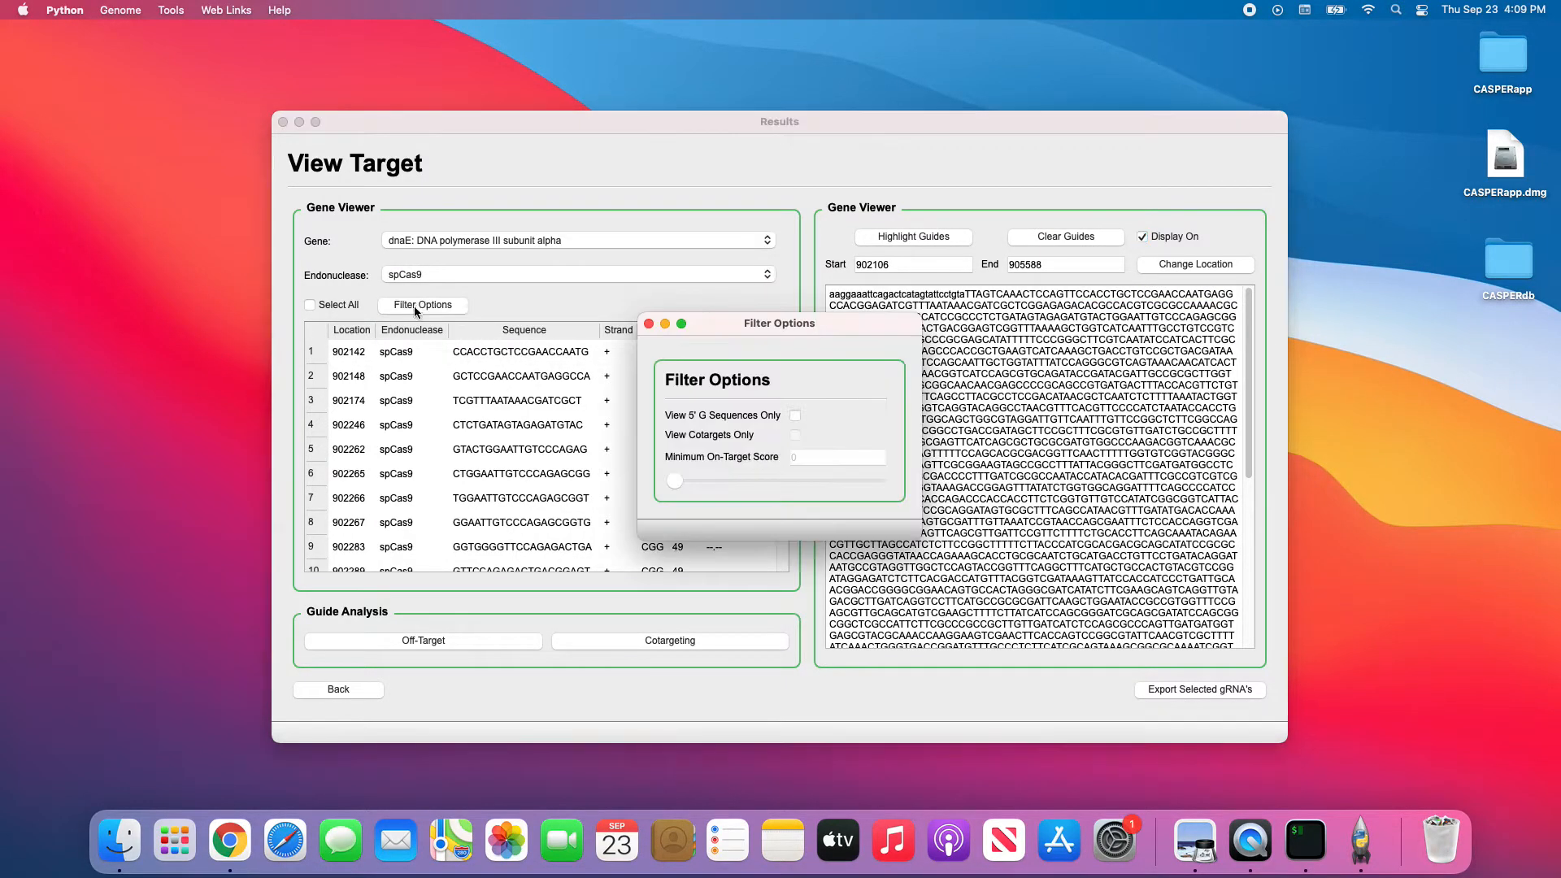
Turn on the 5' G-only filter, inspect the guide table, then turn it off.
{"action": "left_click", "coordinate": [796, 417]}
{"action": "left_click_drag", "start_coordinate": [740, 325], "coordinate": [912, 279]}
{"action": "scroll", "coordinate": [622, 455], "scroll_direction": "down", "scroll_amount": 8}
{"action": "scroll", "coordinate": [617, 475], "scroll_direction": "down", "scroll_amount": 3}
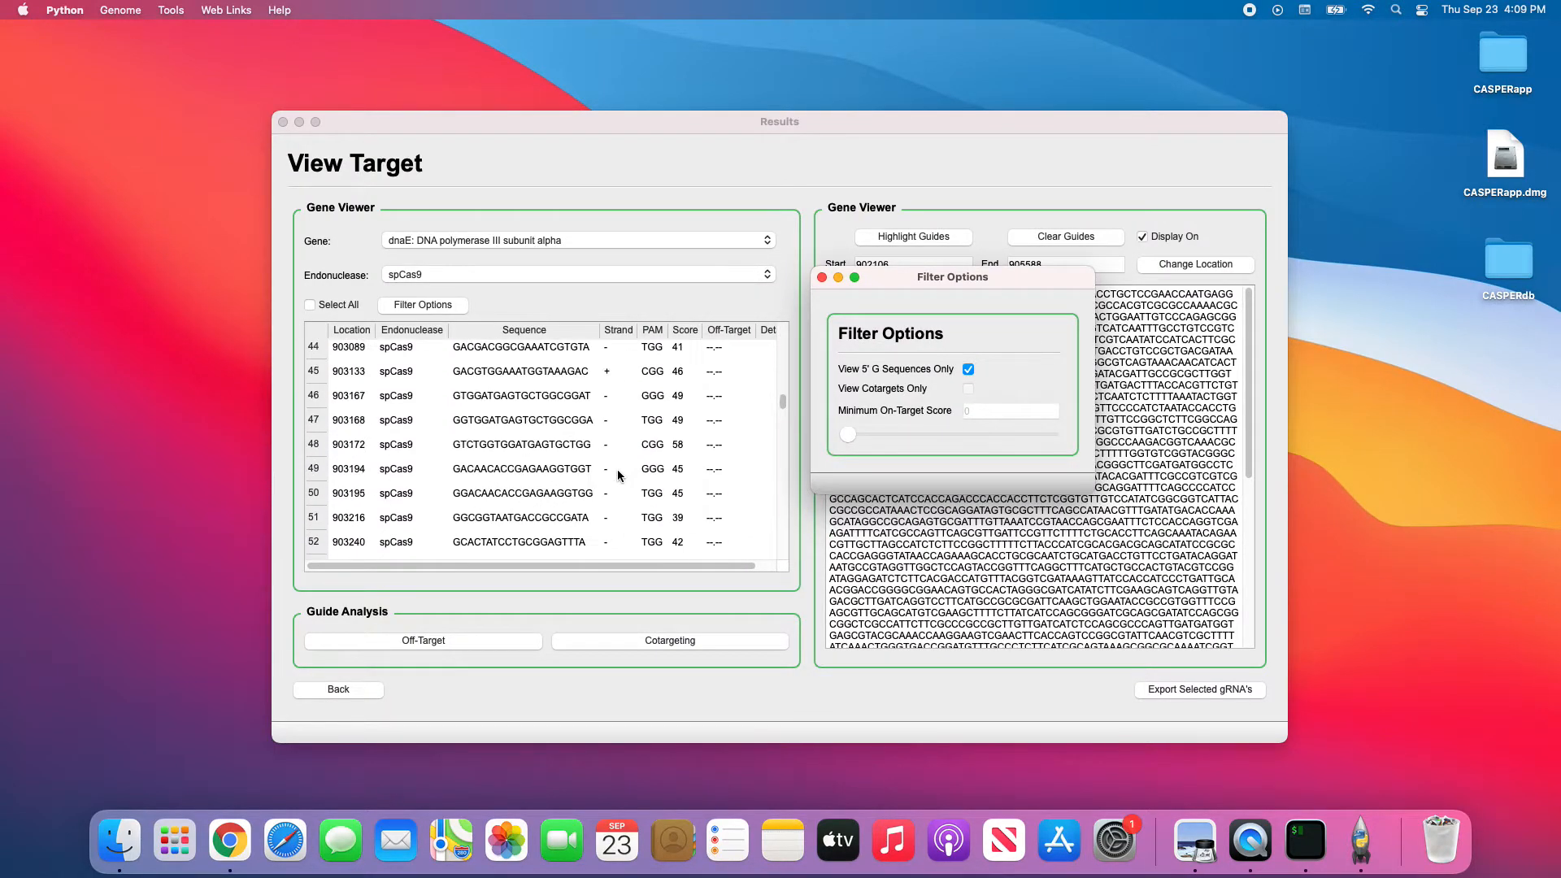
{"action": "scroll", "coordinate": [618, 476], "scroll_direction": "up", "scroll_amount": 10}
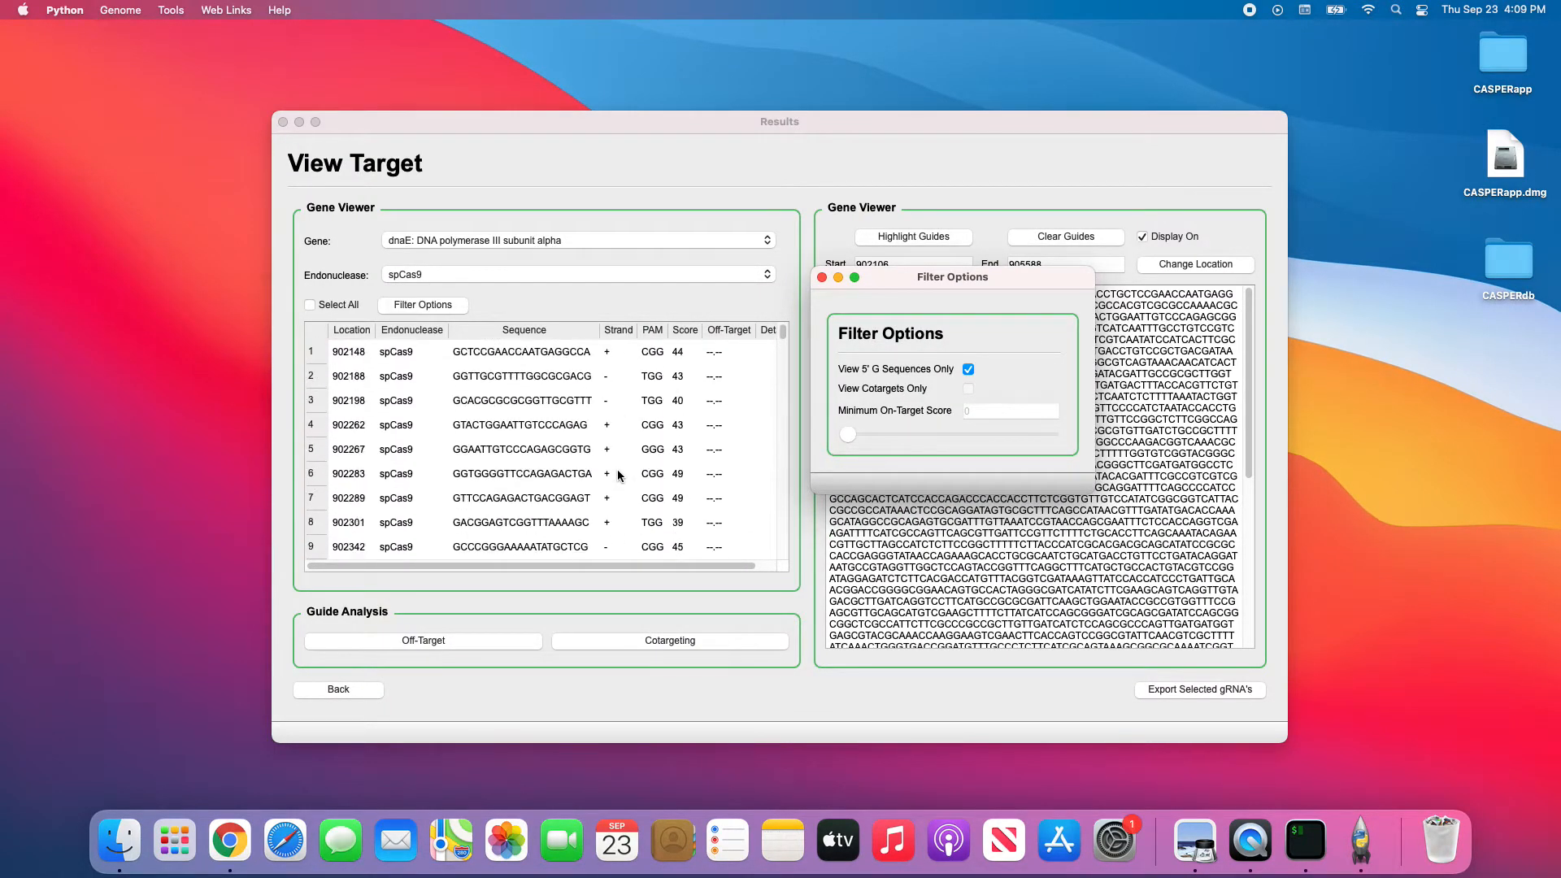
{"action": "left_click_drag", "start_coordinate": [926, 280], "coordinate": [929, 214]}
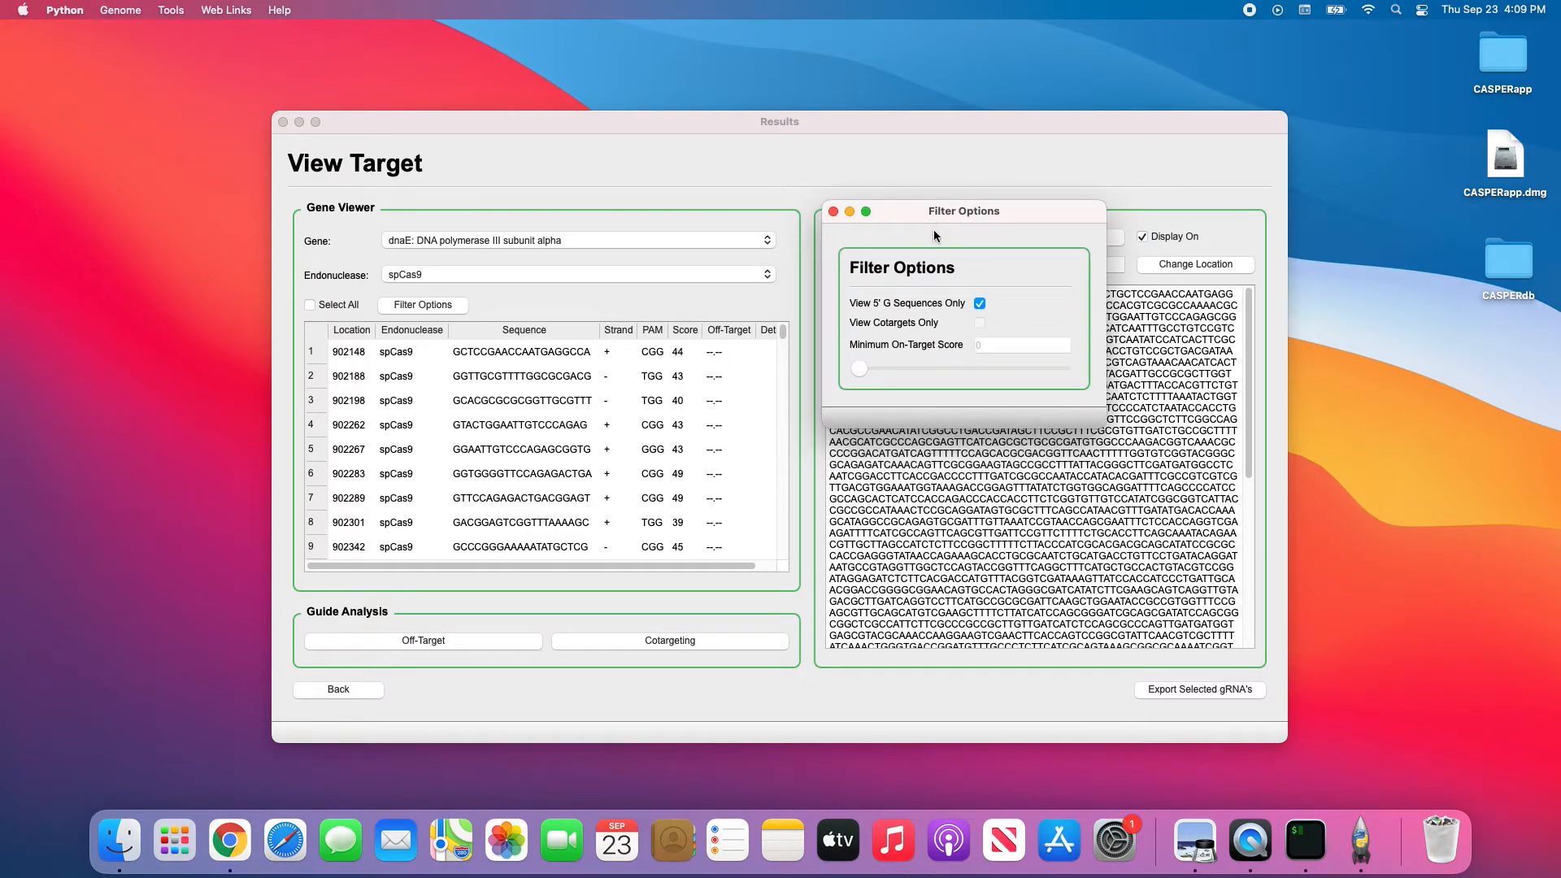
{"action": "left_click", "coordinate": [980, 303]}
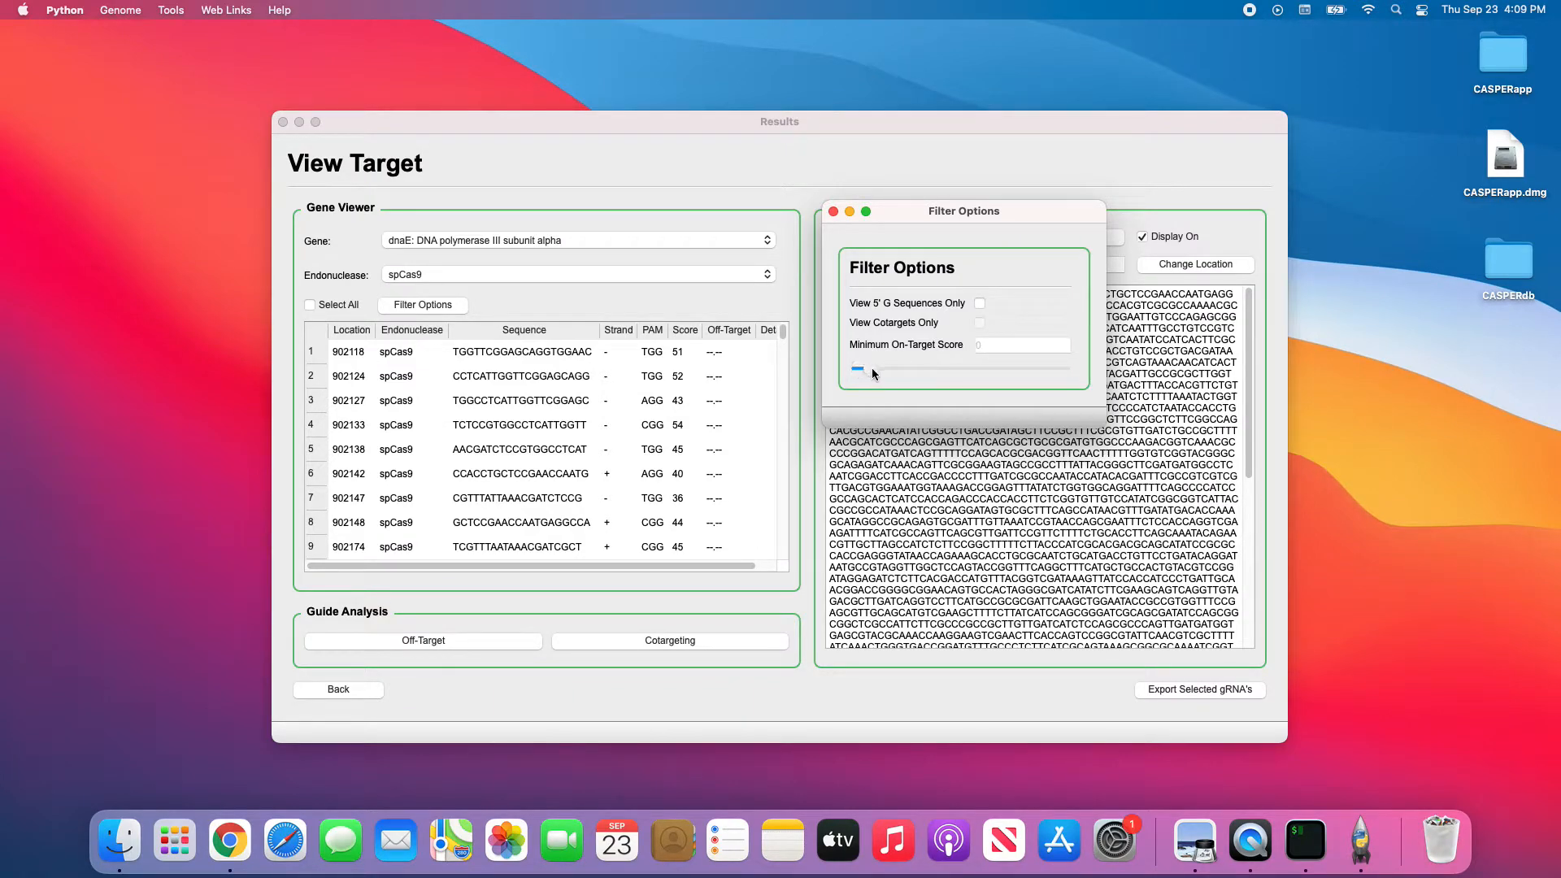
Try a minimum on-target score of 48, review the table, then close Filter Options.
{"action": "left_click_drag", "start_coordinate": [923, 373], "coordinate": [962, 368]}
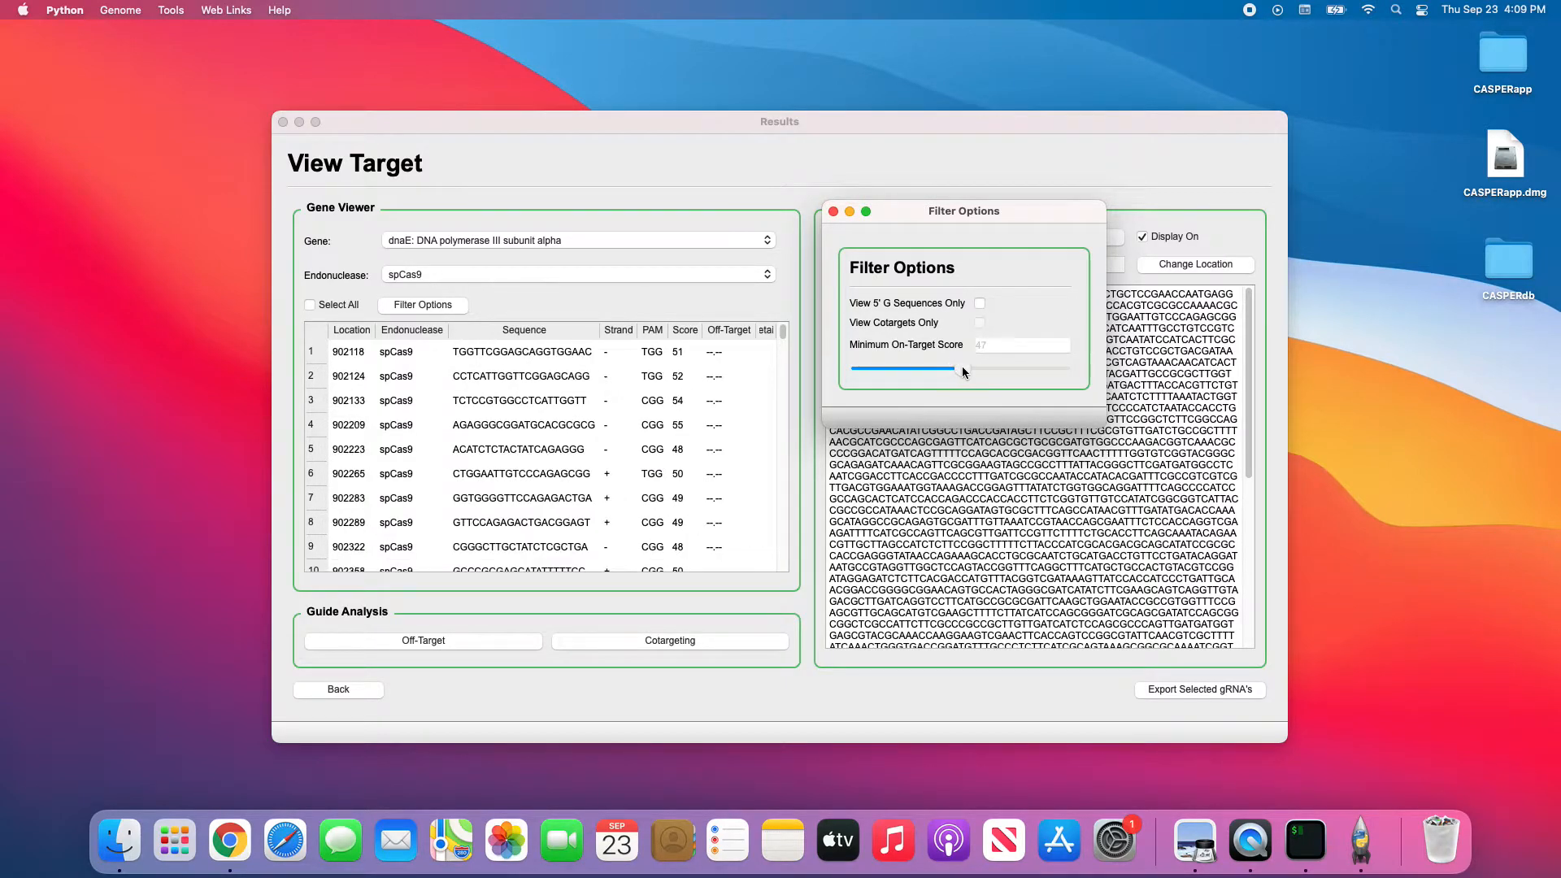
{"action": "left_click", "coordinate": [686, 313]}
{"action": "scroll", "coordinate": [690, 384], "scroll_direction": "down", "scroll_amount": 10}
{"action": "scroll", "coordinate": [691, 389], "scroll_direction": "down", "scroll_amount": 4}
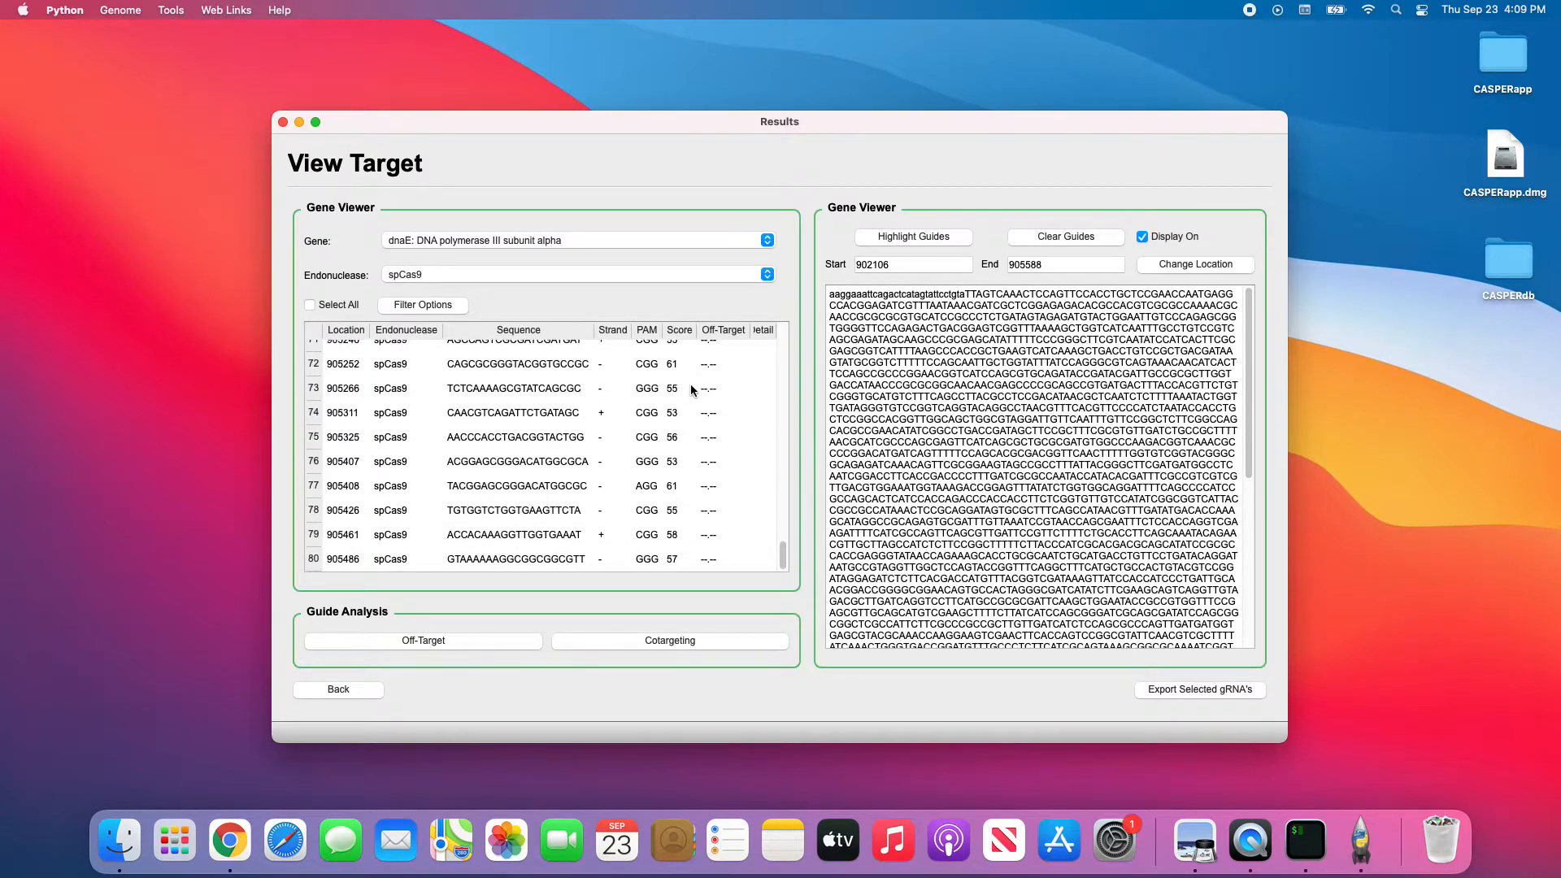
{"action": "scroll", "coordinate": [691, 387], "scroll_direction": "up", "scroll_amount": 14}
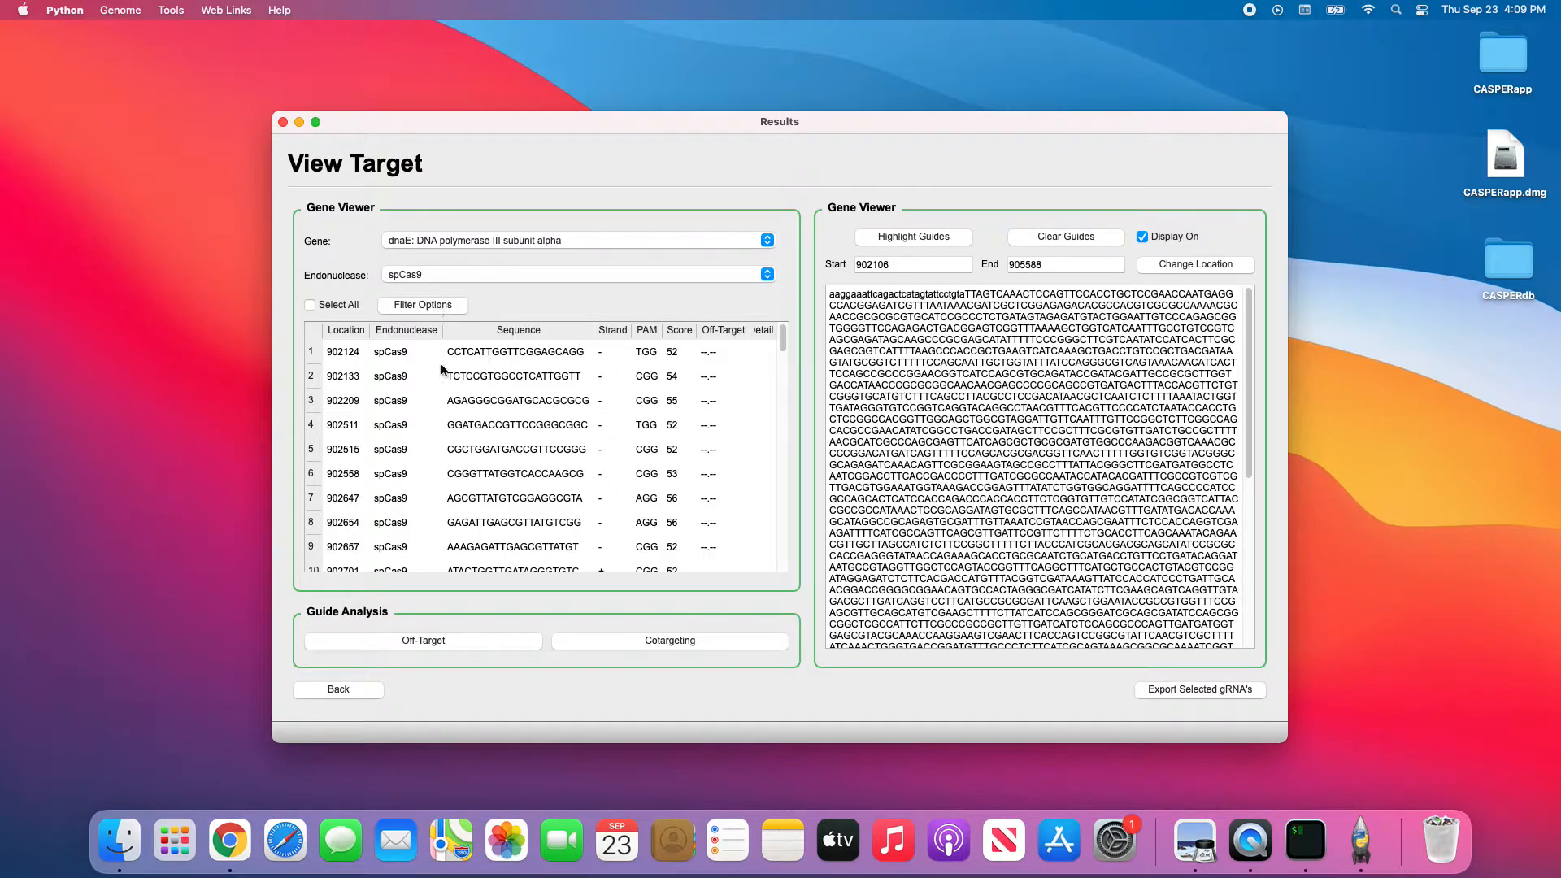
{"action": "left_click_drag", "start_coordinate": [524, 124], "coordinate": [752, 424]}
{"action": "left_click", "coordinate": [956, 364]}
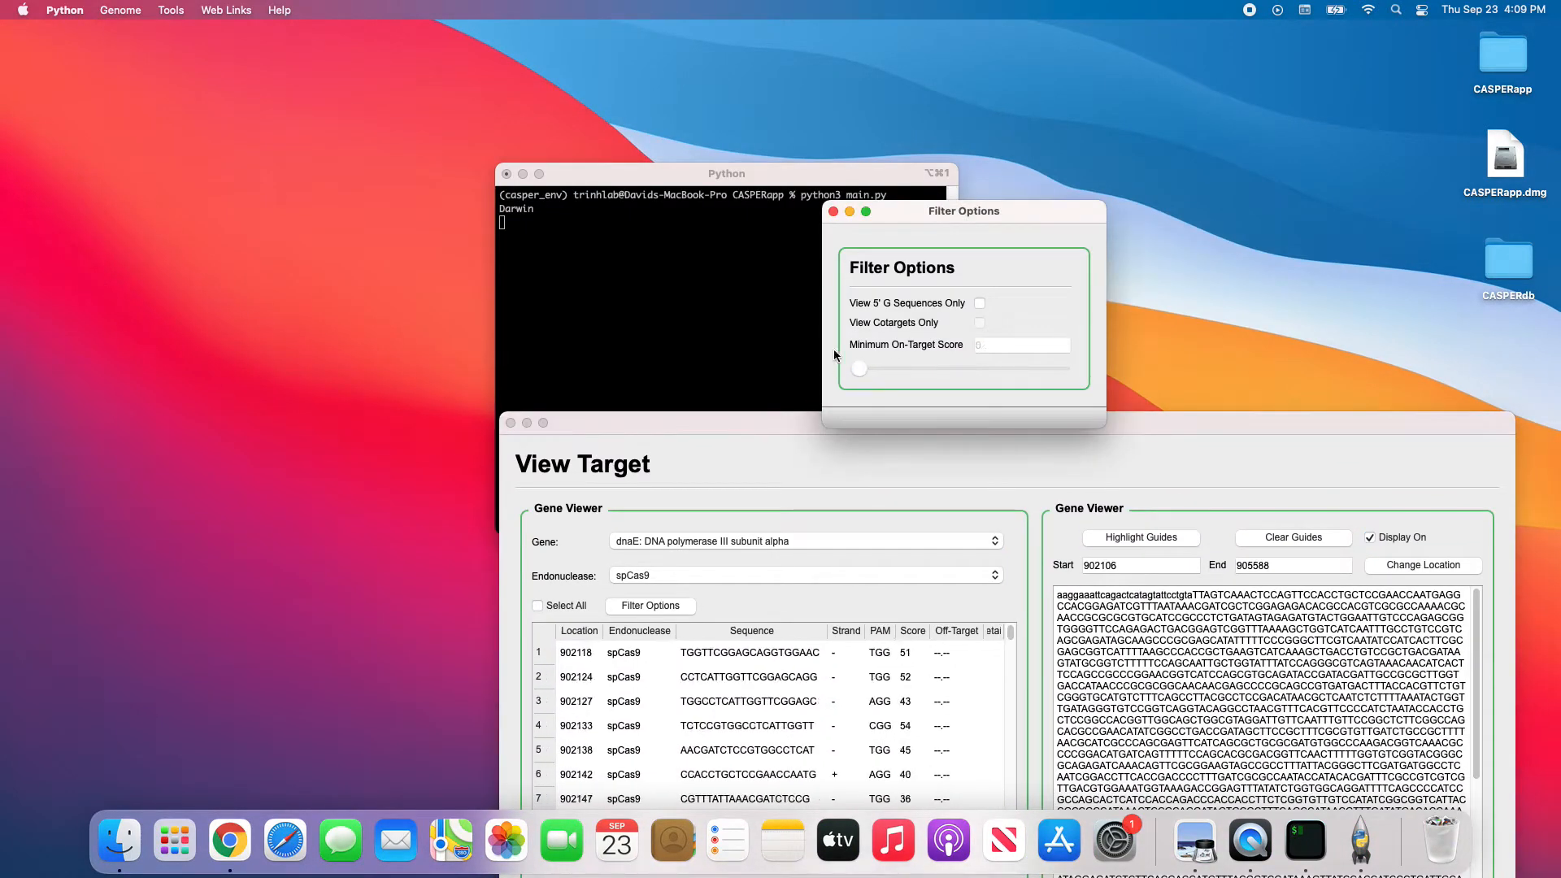
{"action": "left_click", "coordinate": [834, 472]}
{"action": "left_click_drag", "start_coordinate": [838, 419], "coordinate": [599, 114]}
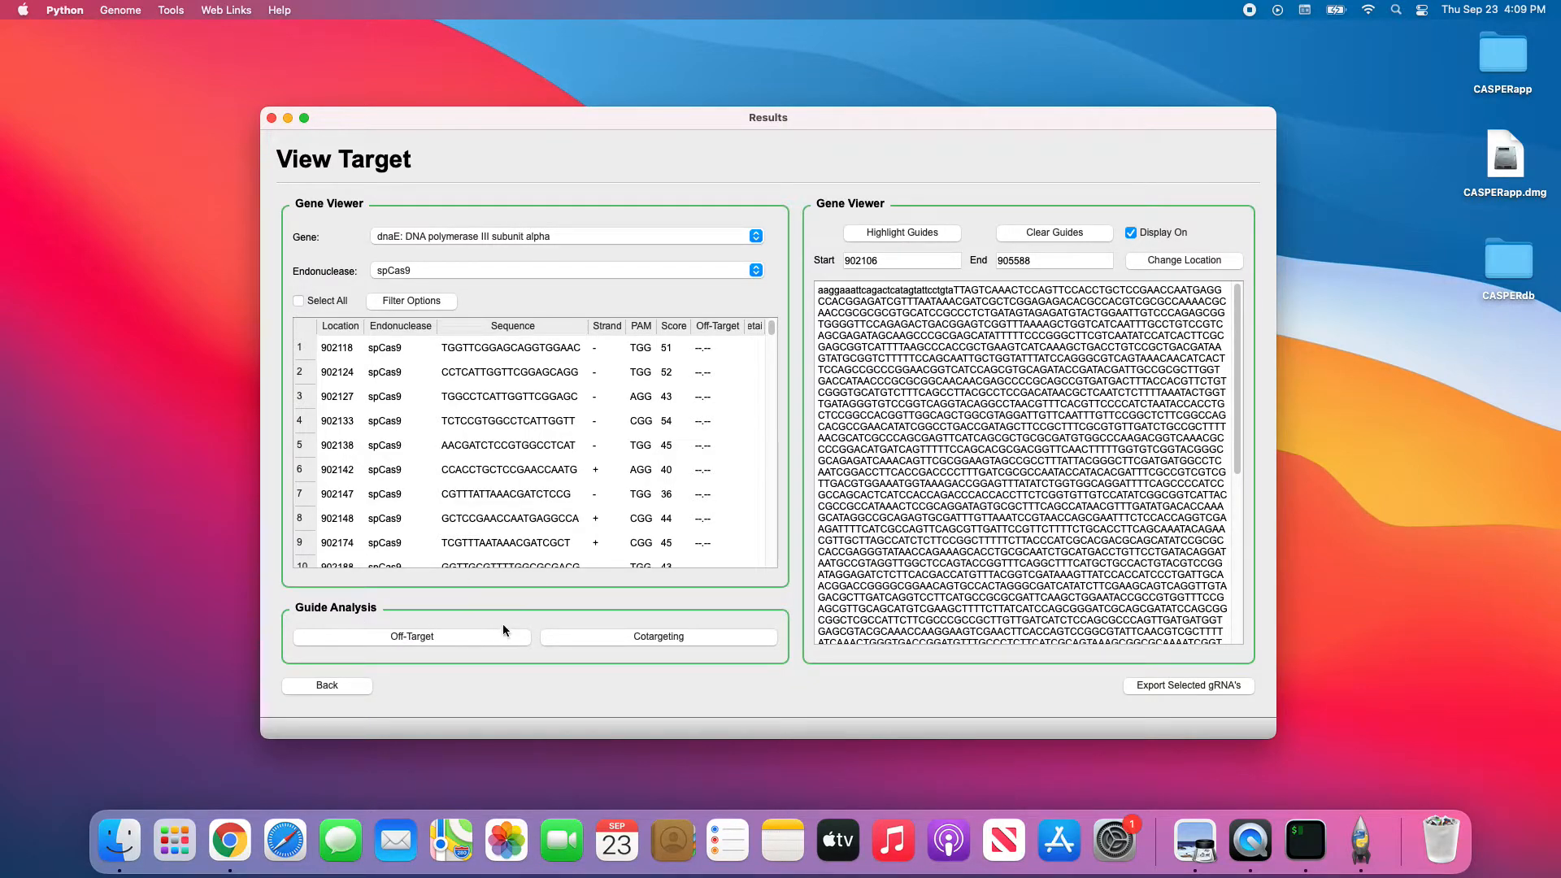
Try Cotargeting and Off-Target, dismissing the not-enough-endonucleases and no-rows-selected warnings.
{"action": "left_click", "coordinate": [630, 637]}
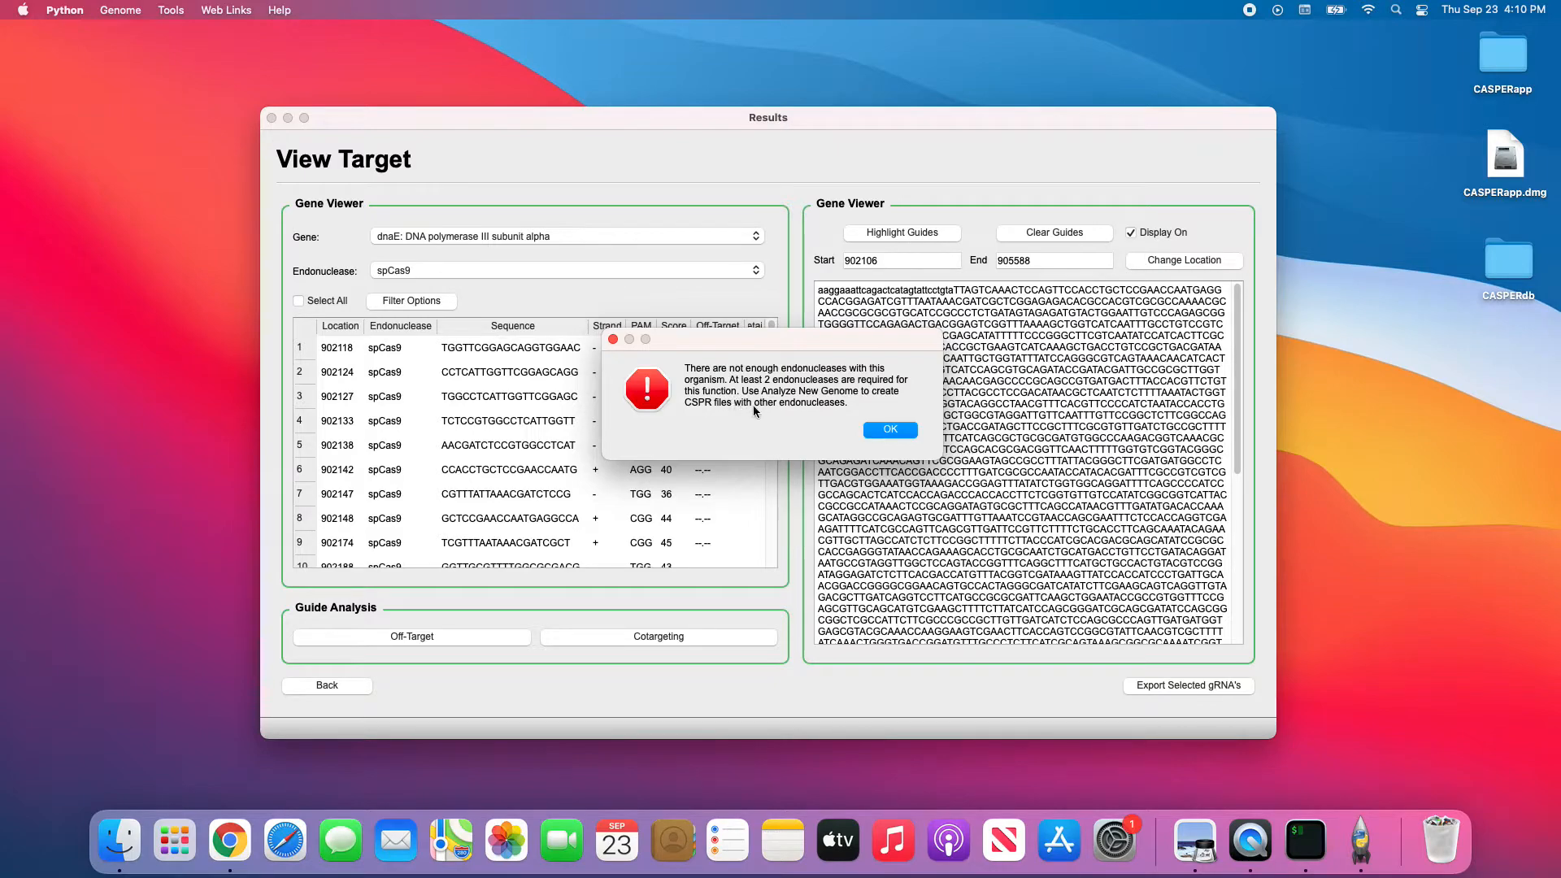
{"action": "left_click", "coordinate": [886, 430]}
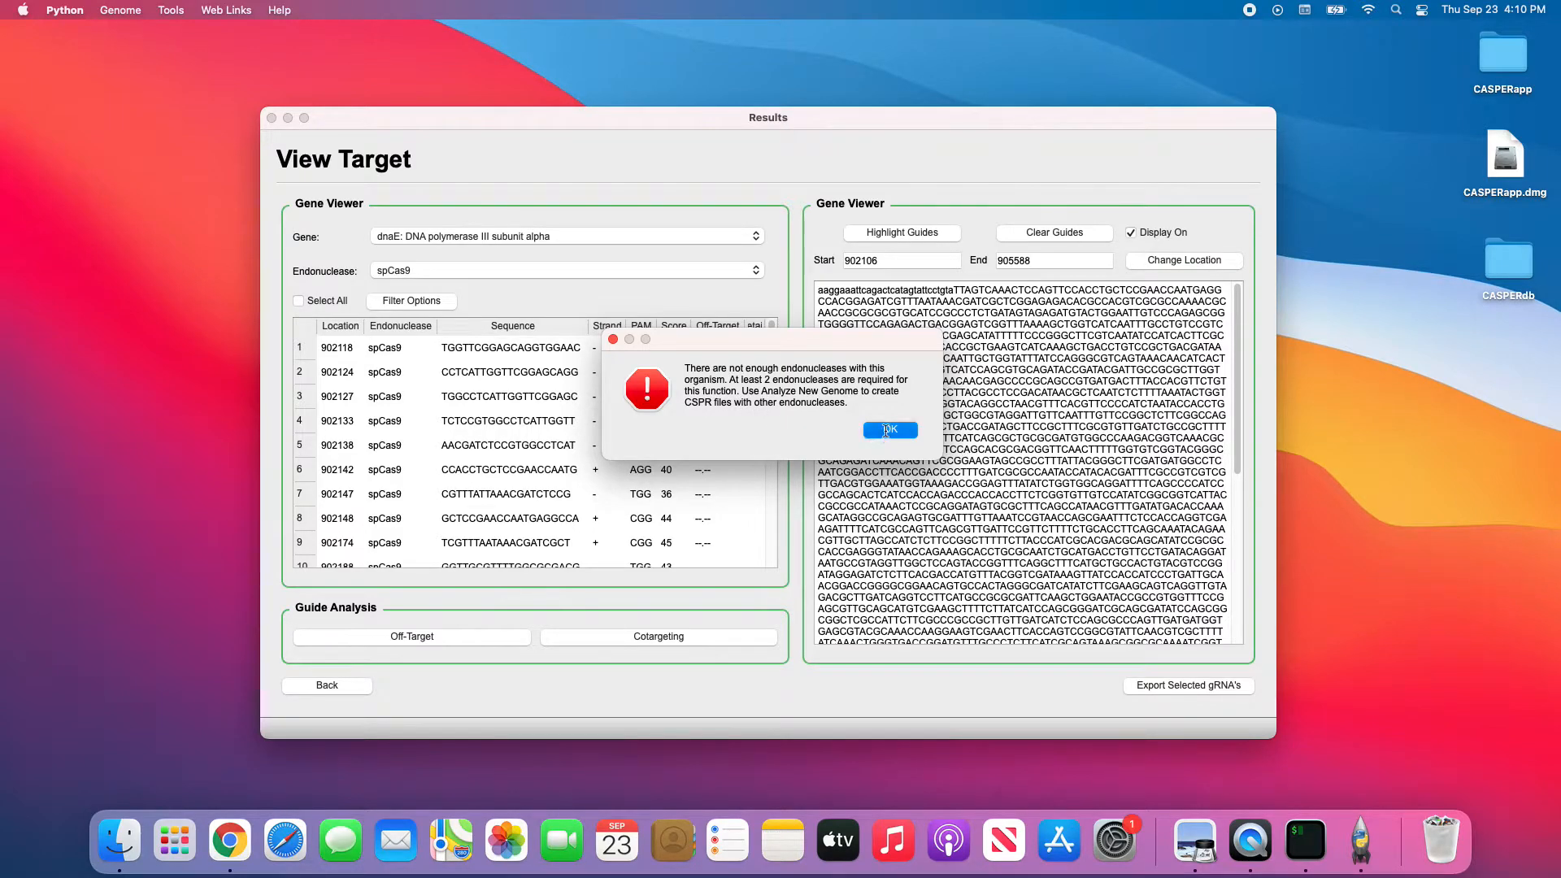
{"action": "left_click", "coordinate": [435, 637]}
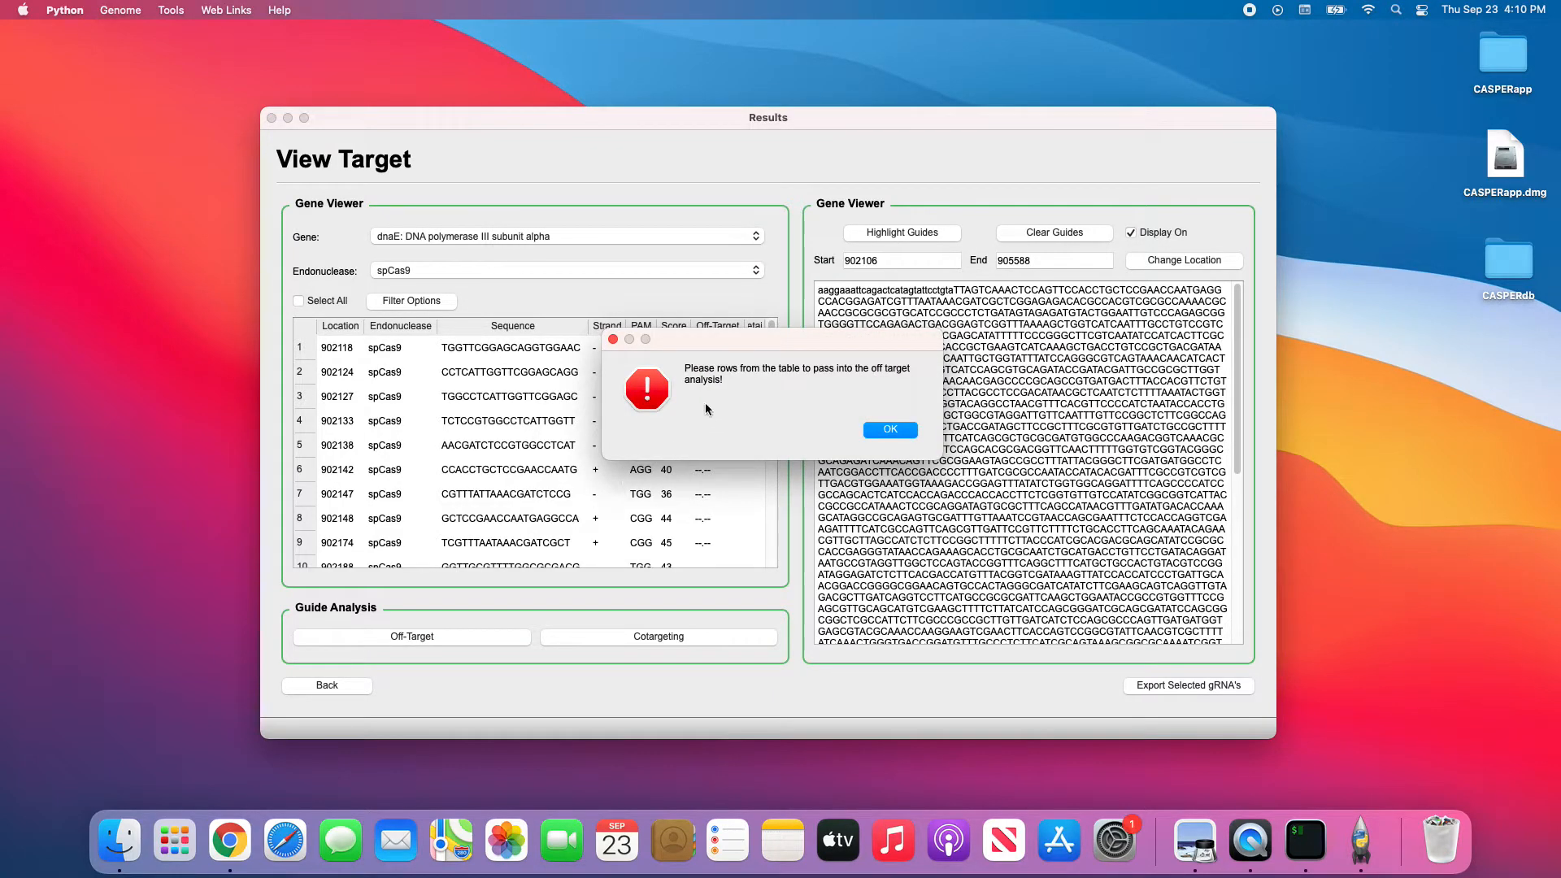
{"action": "left_click", "coordinate": [890, 429]}
Select the first five guides, locations 902118 to 902138.
{"action": "left_click", "coordinate": [325, 304]}
{"action": "left_click", "coordinate": [326, 304]}
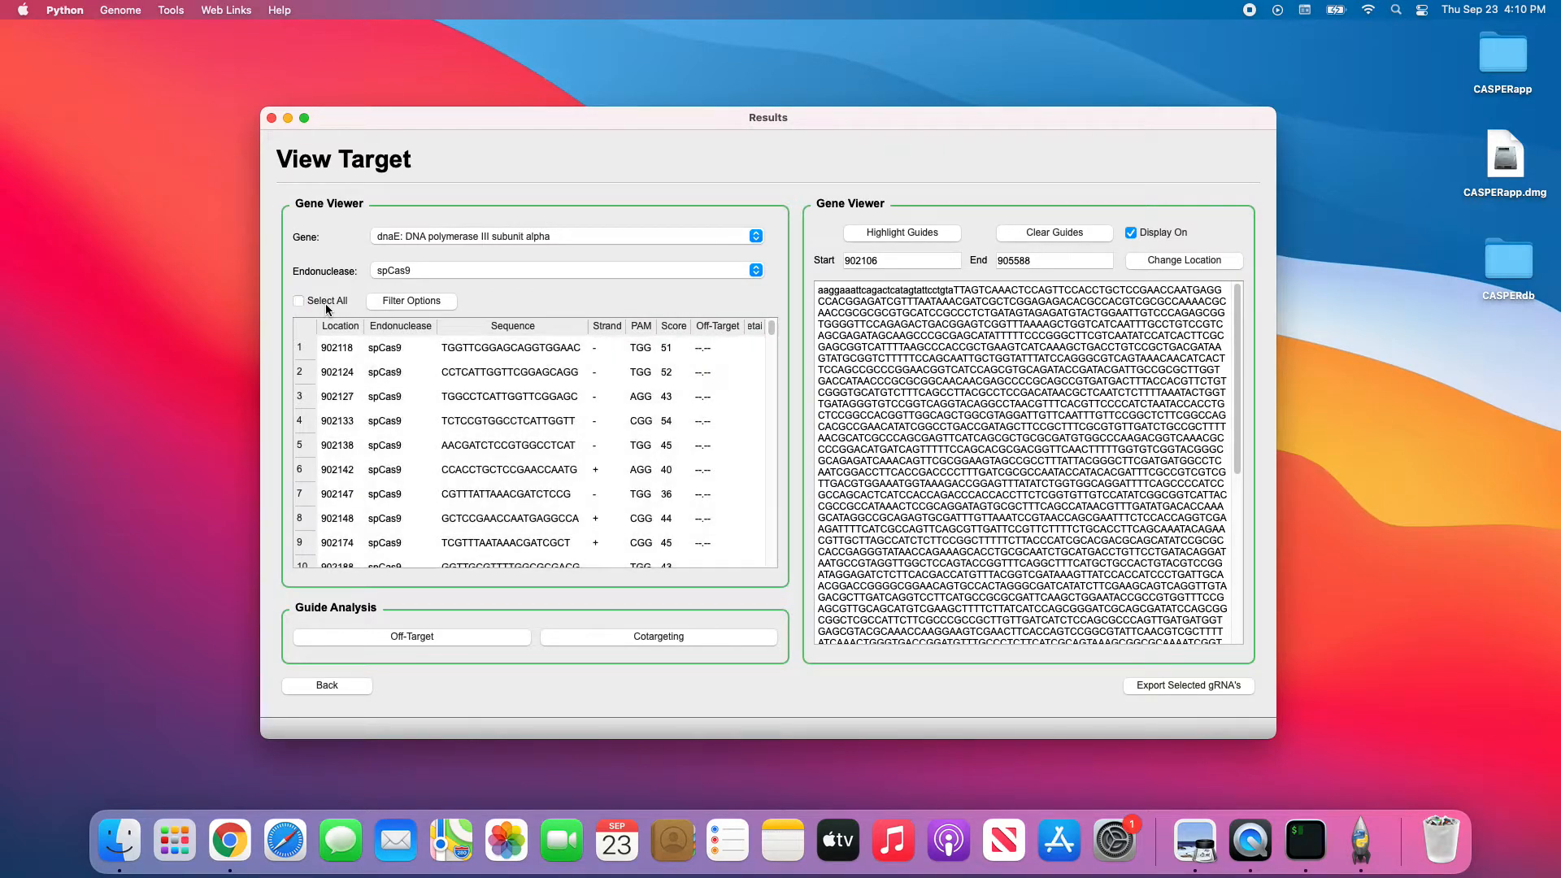
{"action": "left_click_drag", "start_coordinate": [393, 347], "coordinate": [398, 446]}
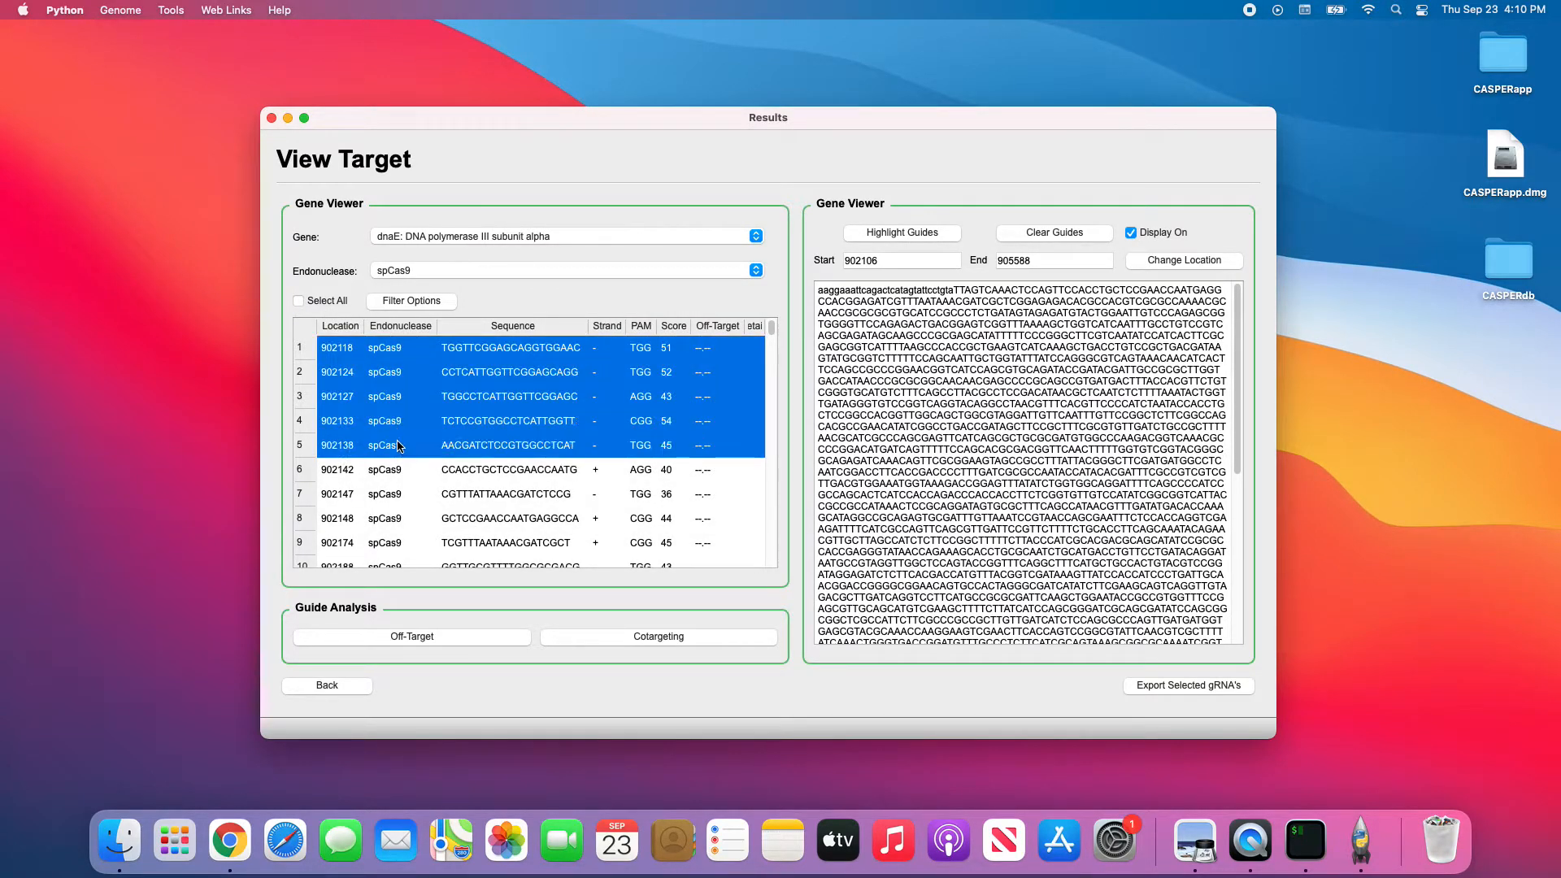
Start Off-Target for the five guides with Escherichia coli K-12, spCas9 and tolerance 0.05.
{"action": "left_click", "coordinate": [426, 636]}
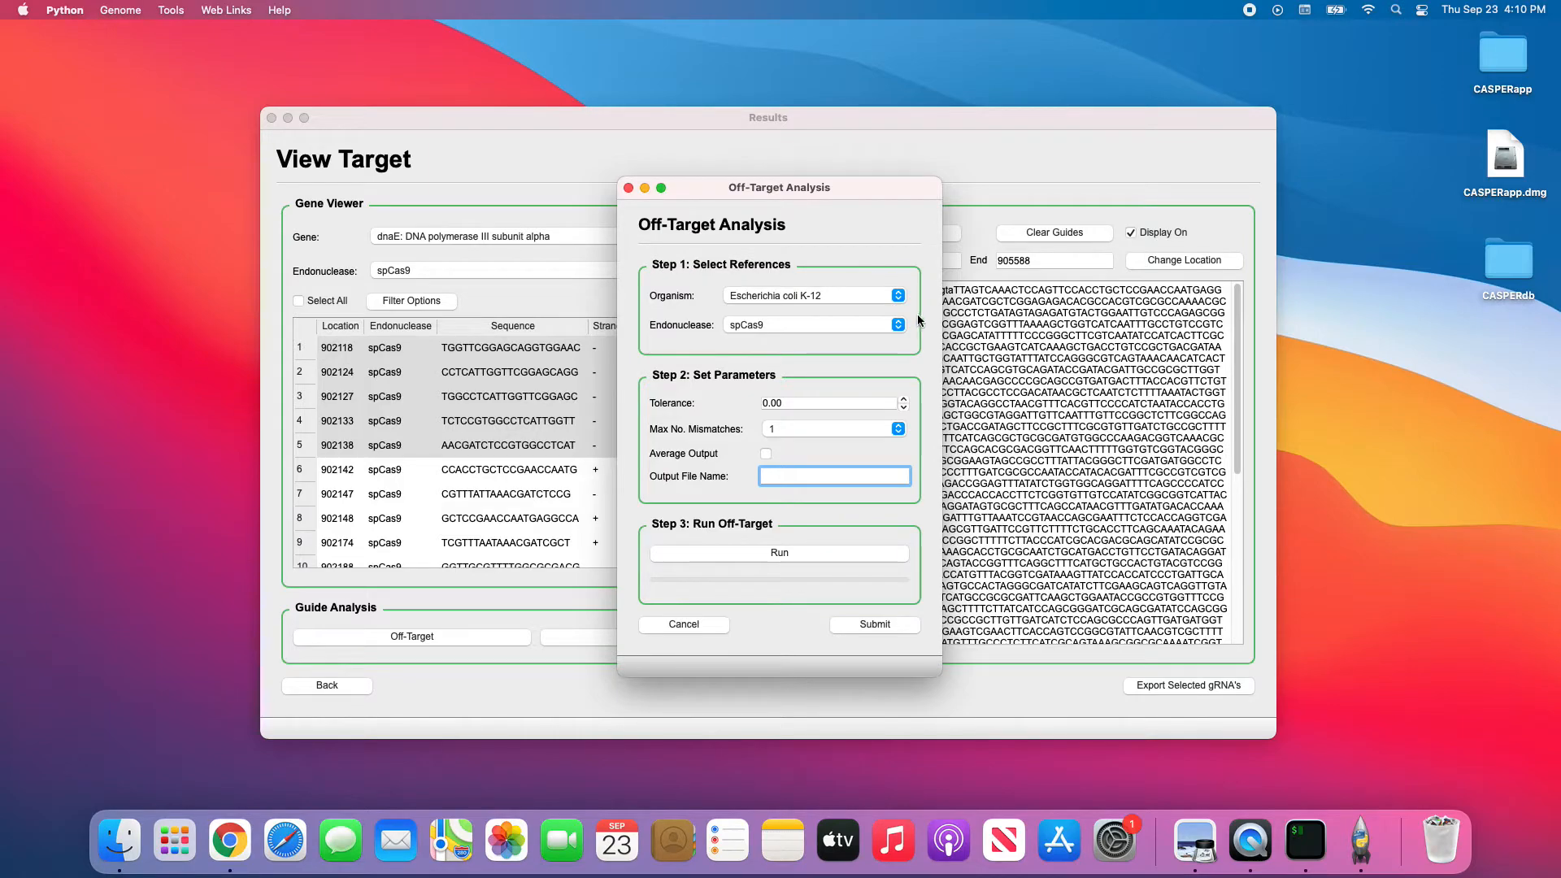
{"action": "left_click", "coordinate": [758, 295]}
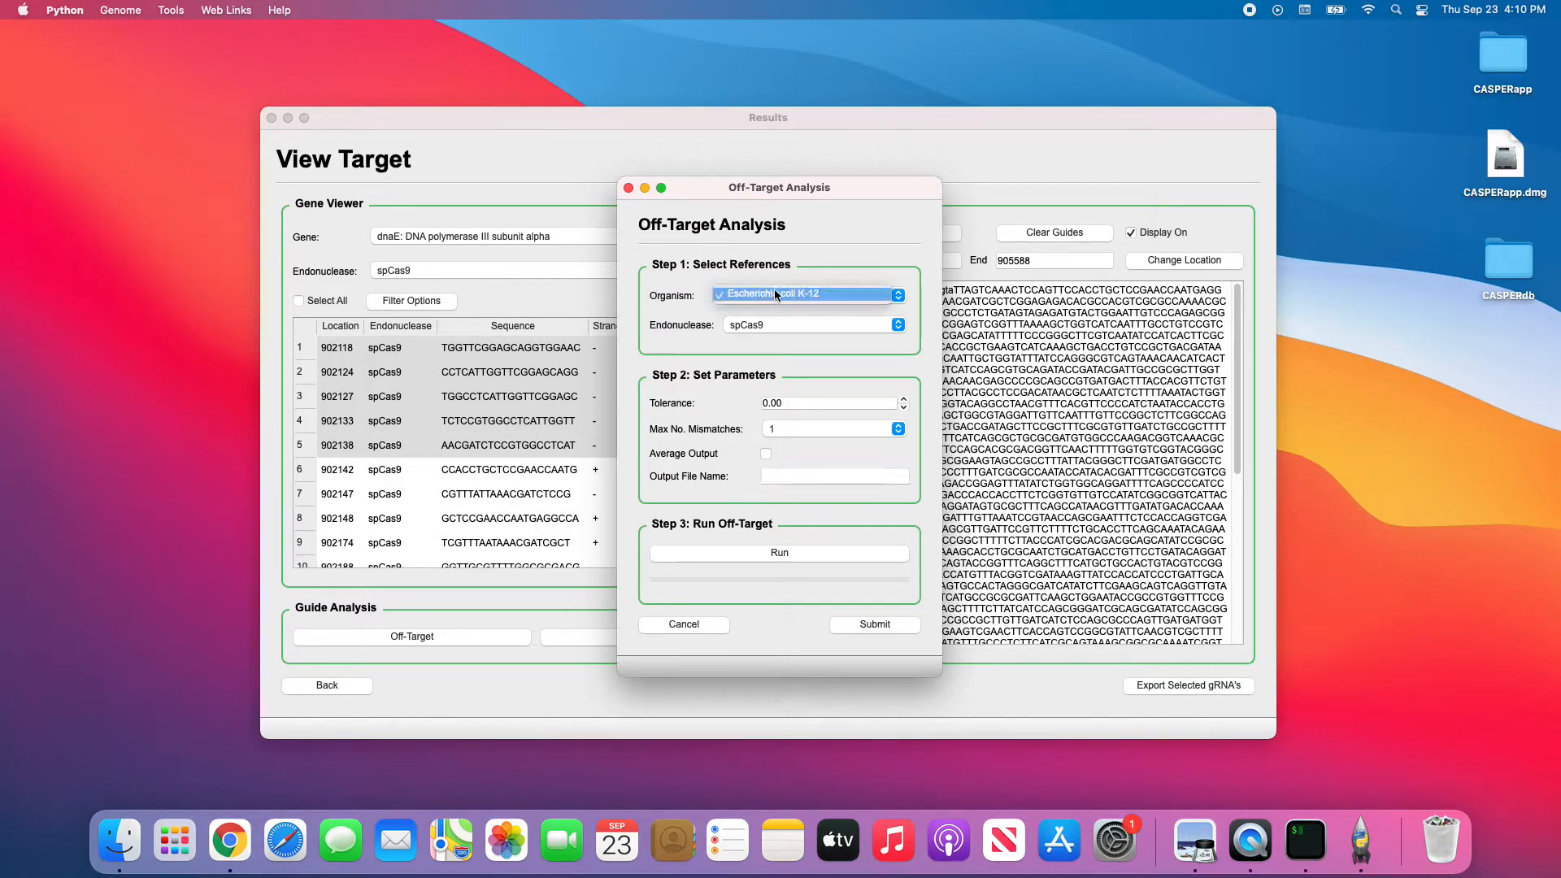
{"action": "left_click", "coordinate": [774, 291]}
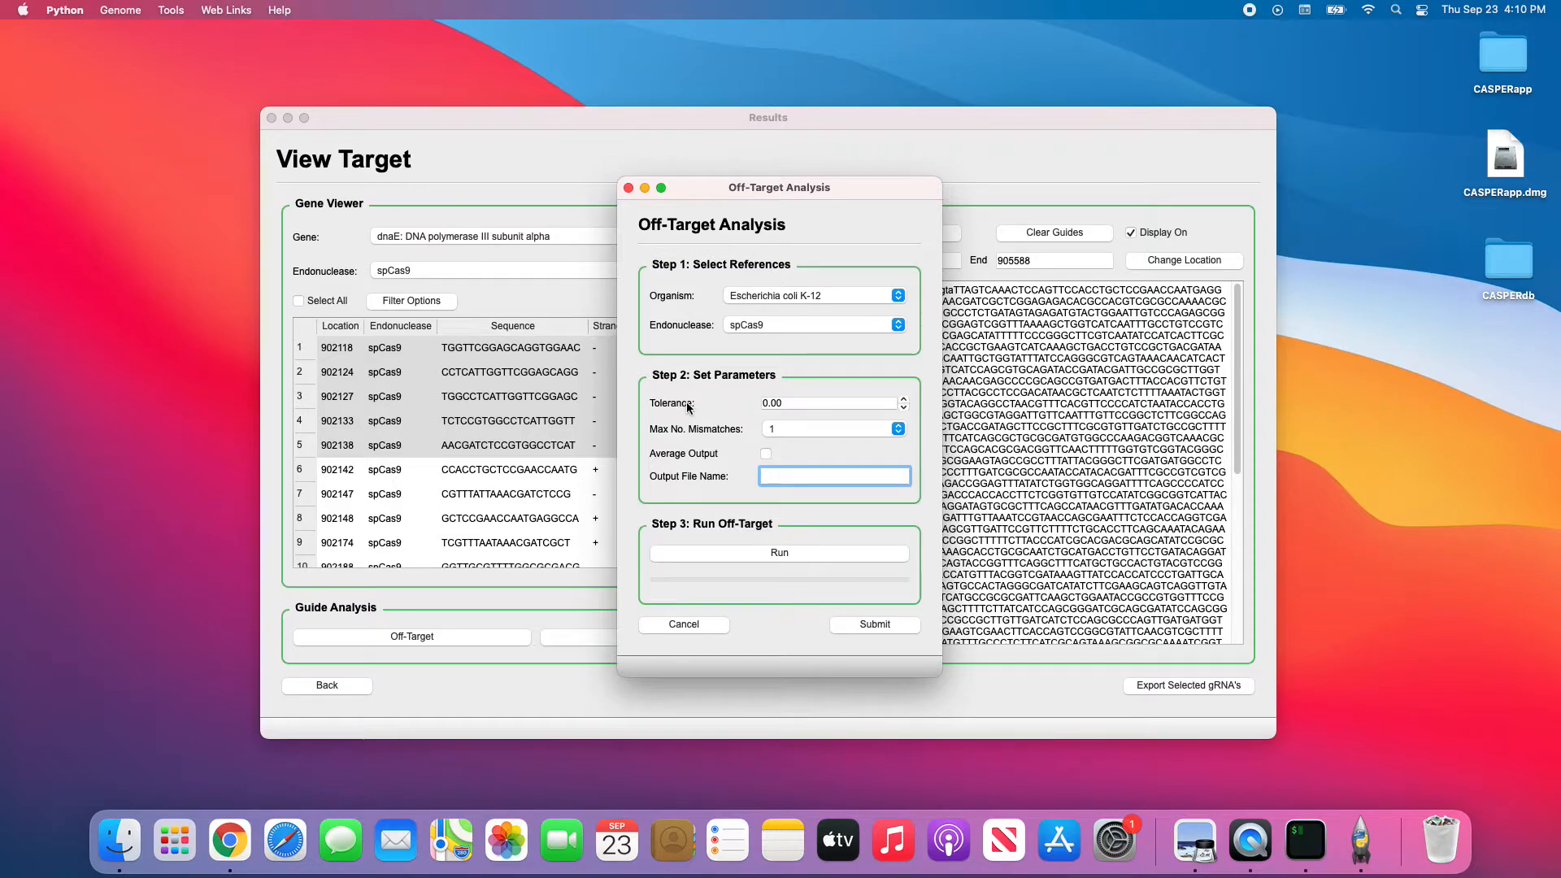
{"action": "mouse_move", "coordinate": [686, 406]}
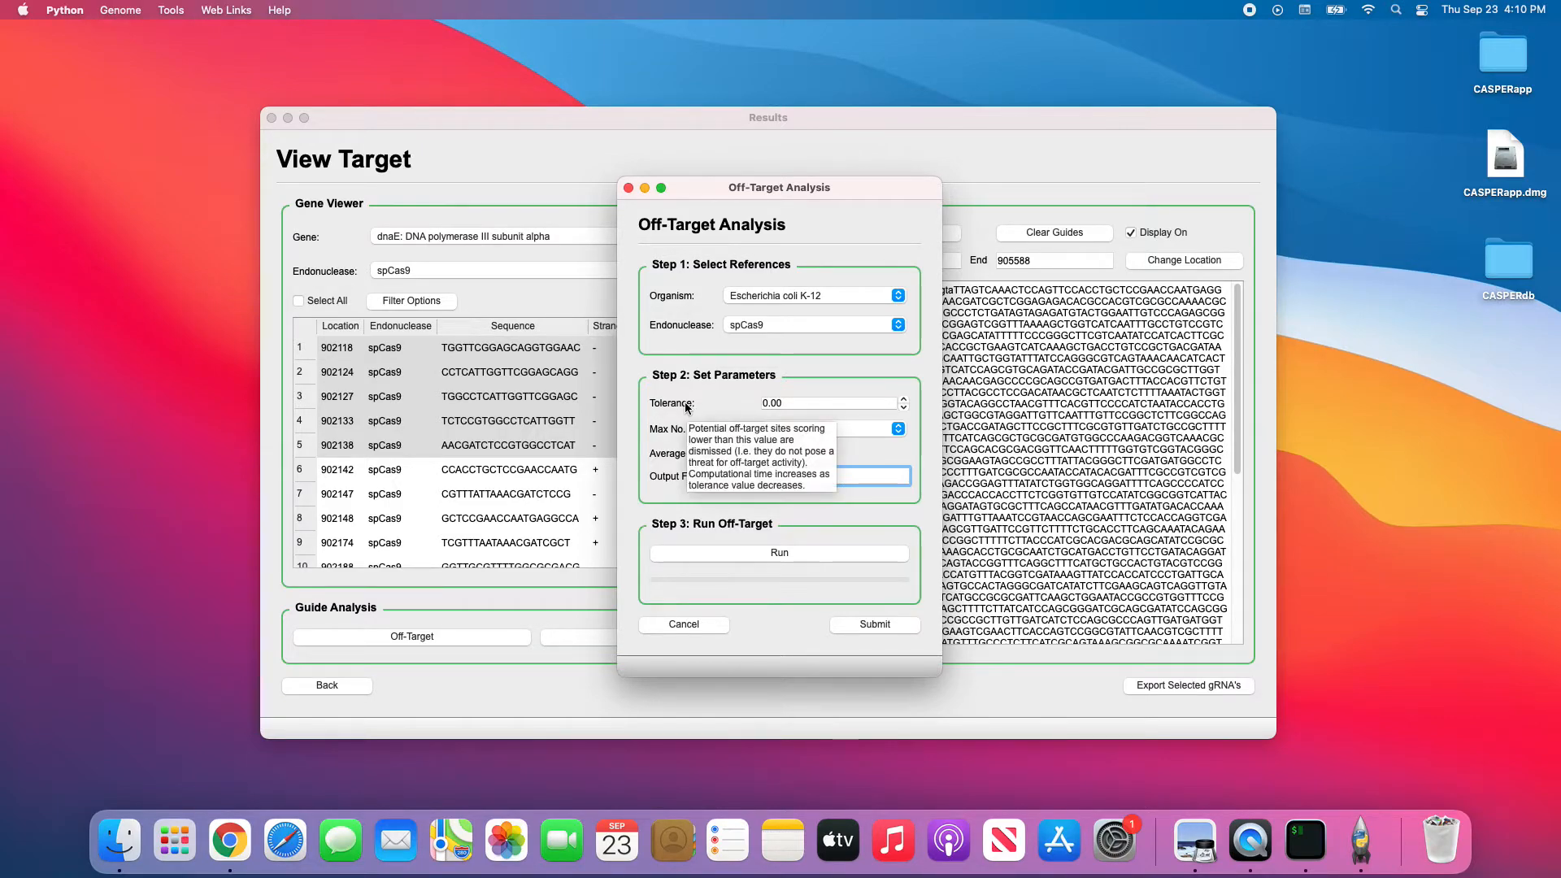
{"action": "mouse_move", "coordinate": [677, 436]}
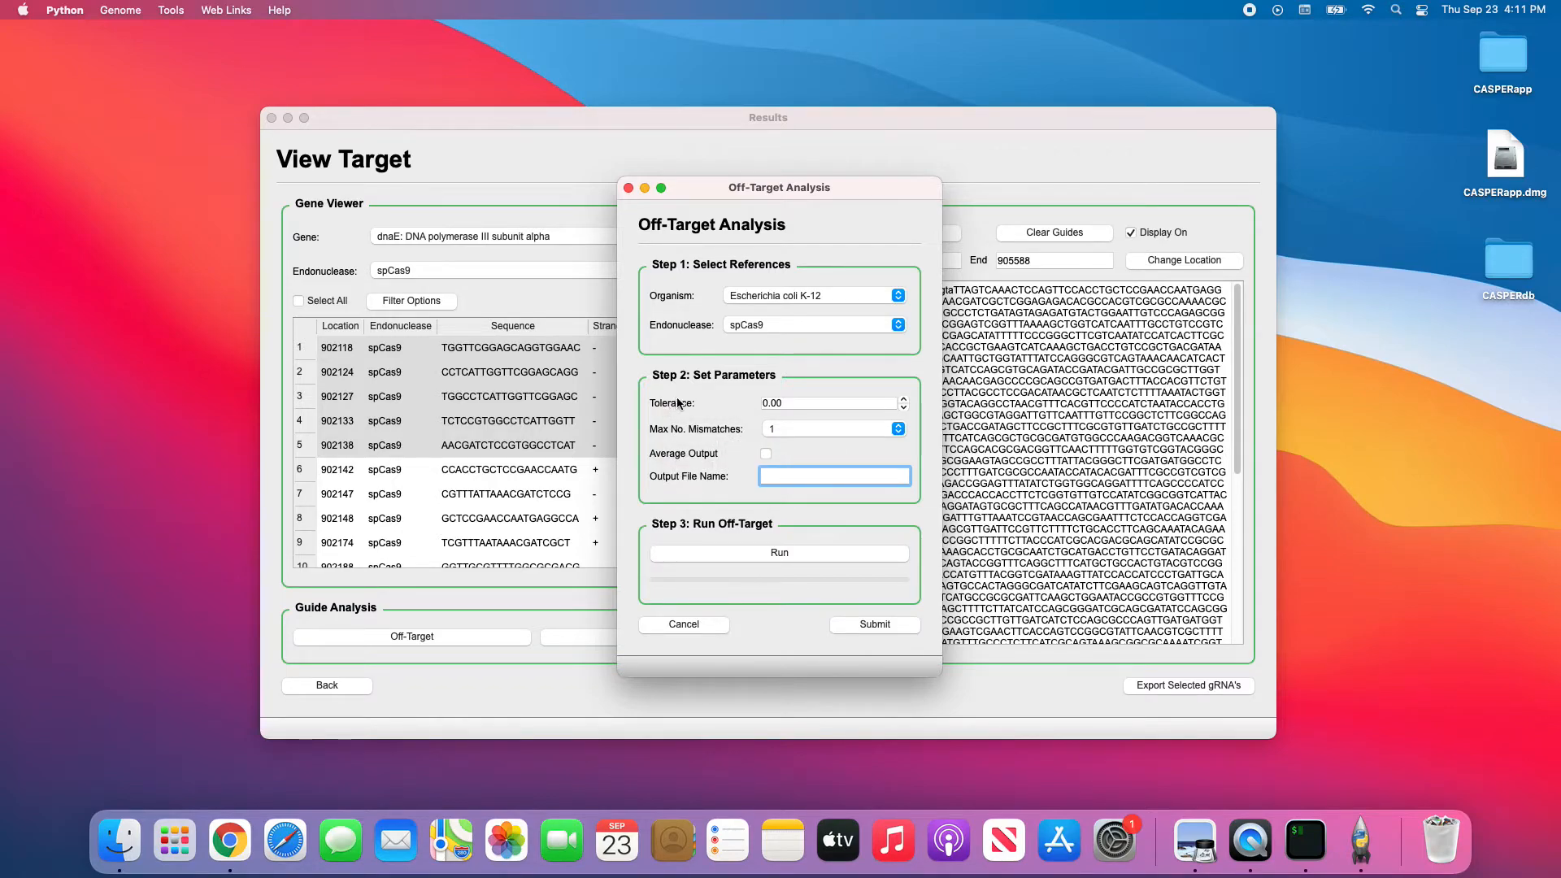
{"action": "left_click", "coordinate": [903, 399]}
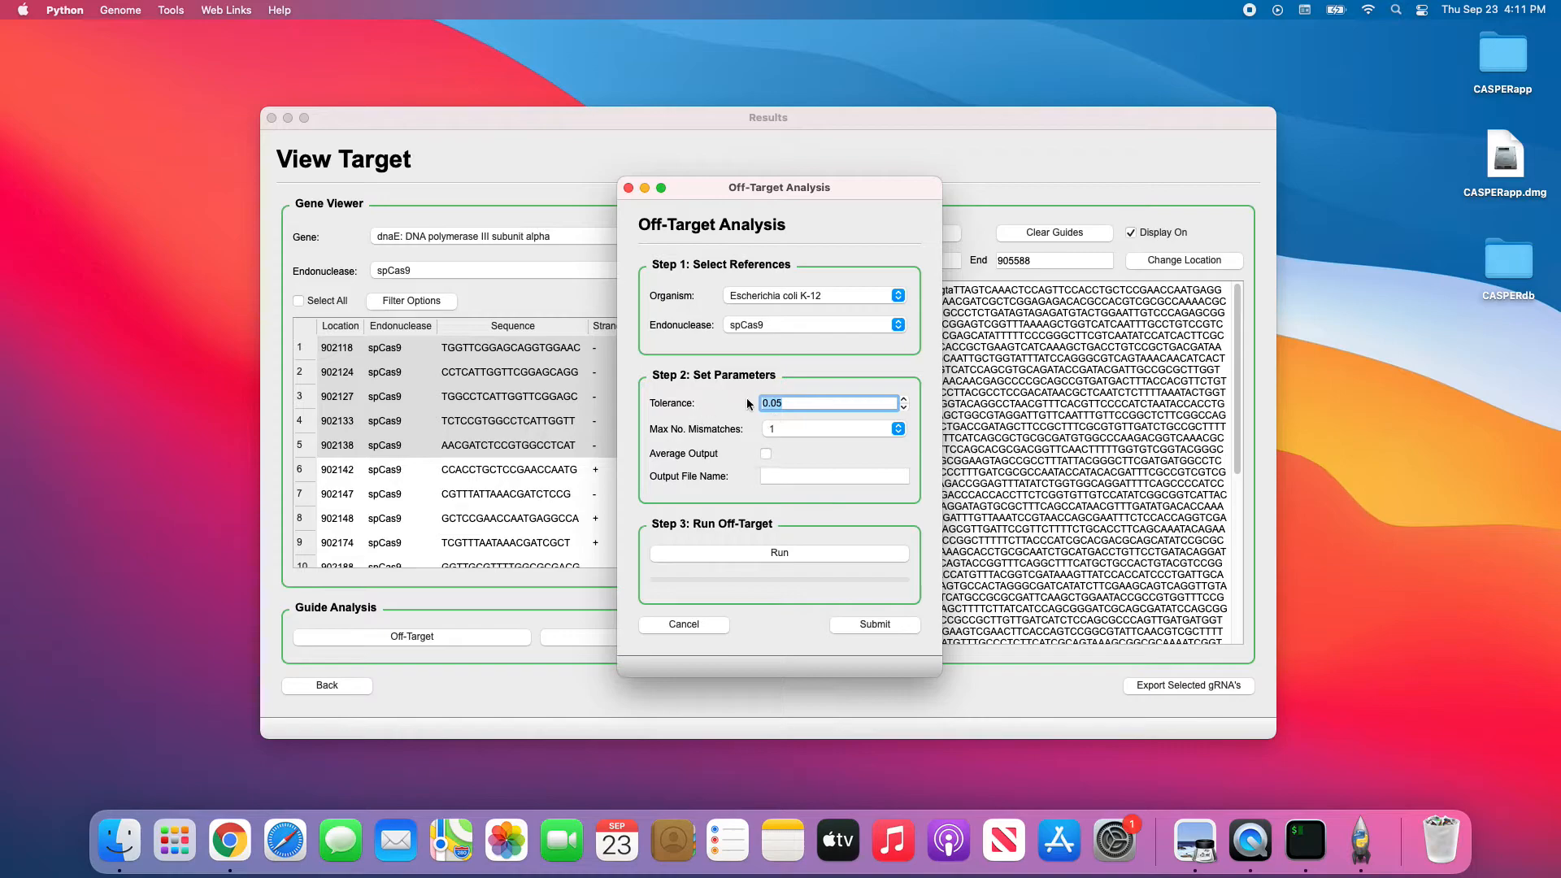
Set Max No. Mismatches to 4, leaving Average Output off and tolerance at 0.05.
{"action": "left_click", "coordinate": [823, 428]}
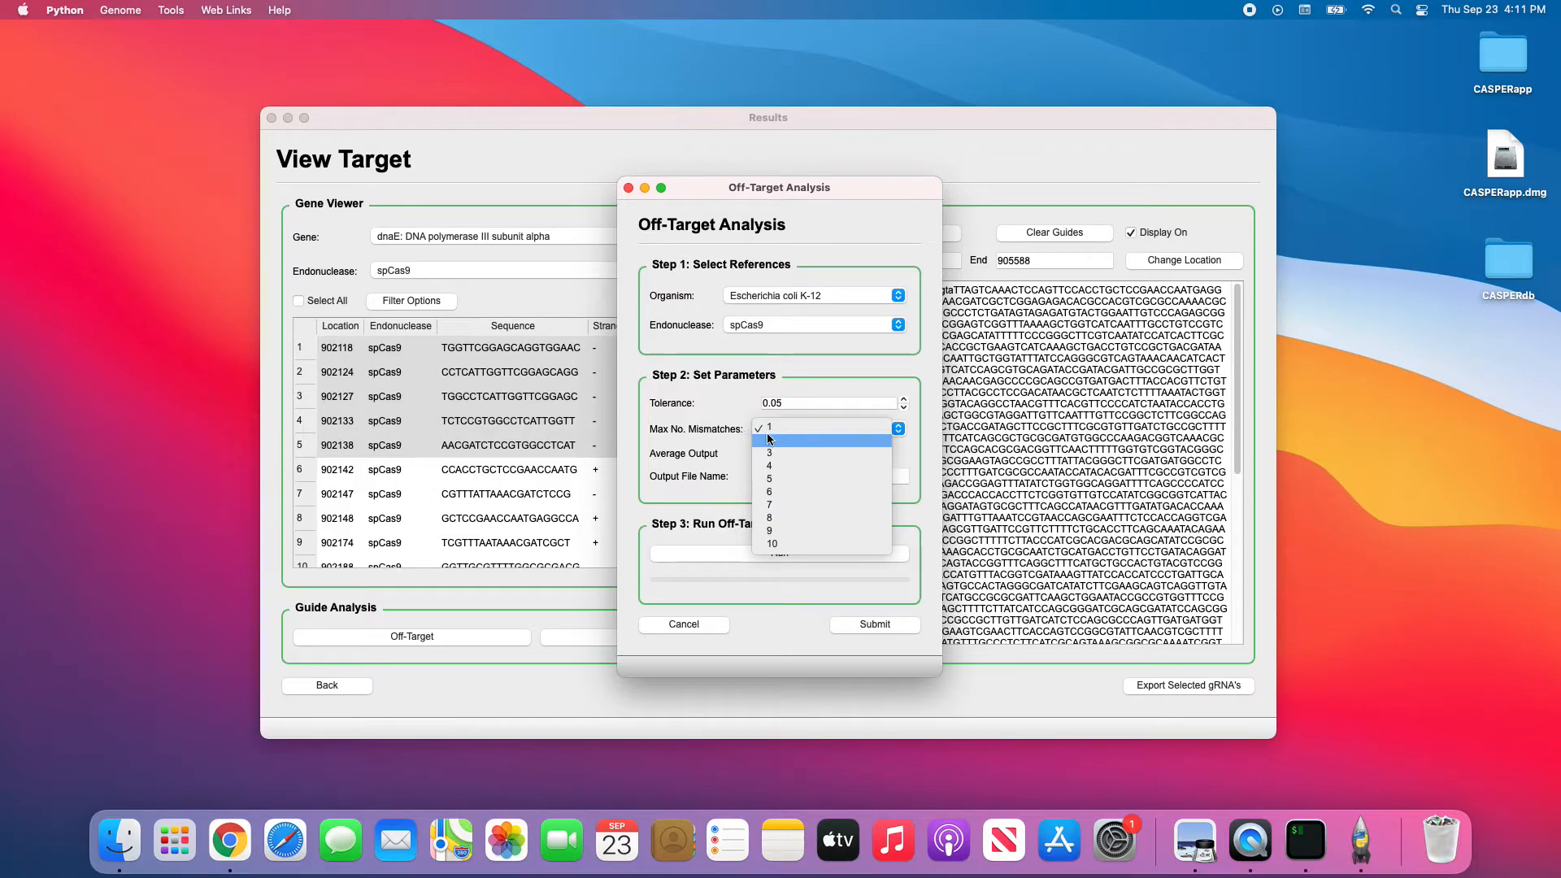
{"action": "left_click", "coordinate": [793, 420]}
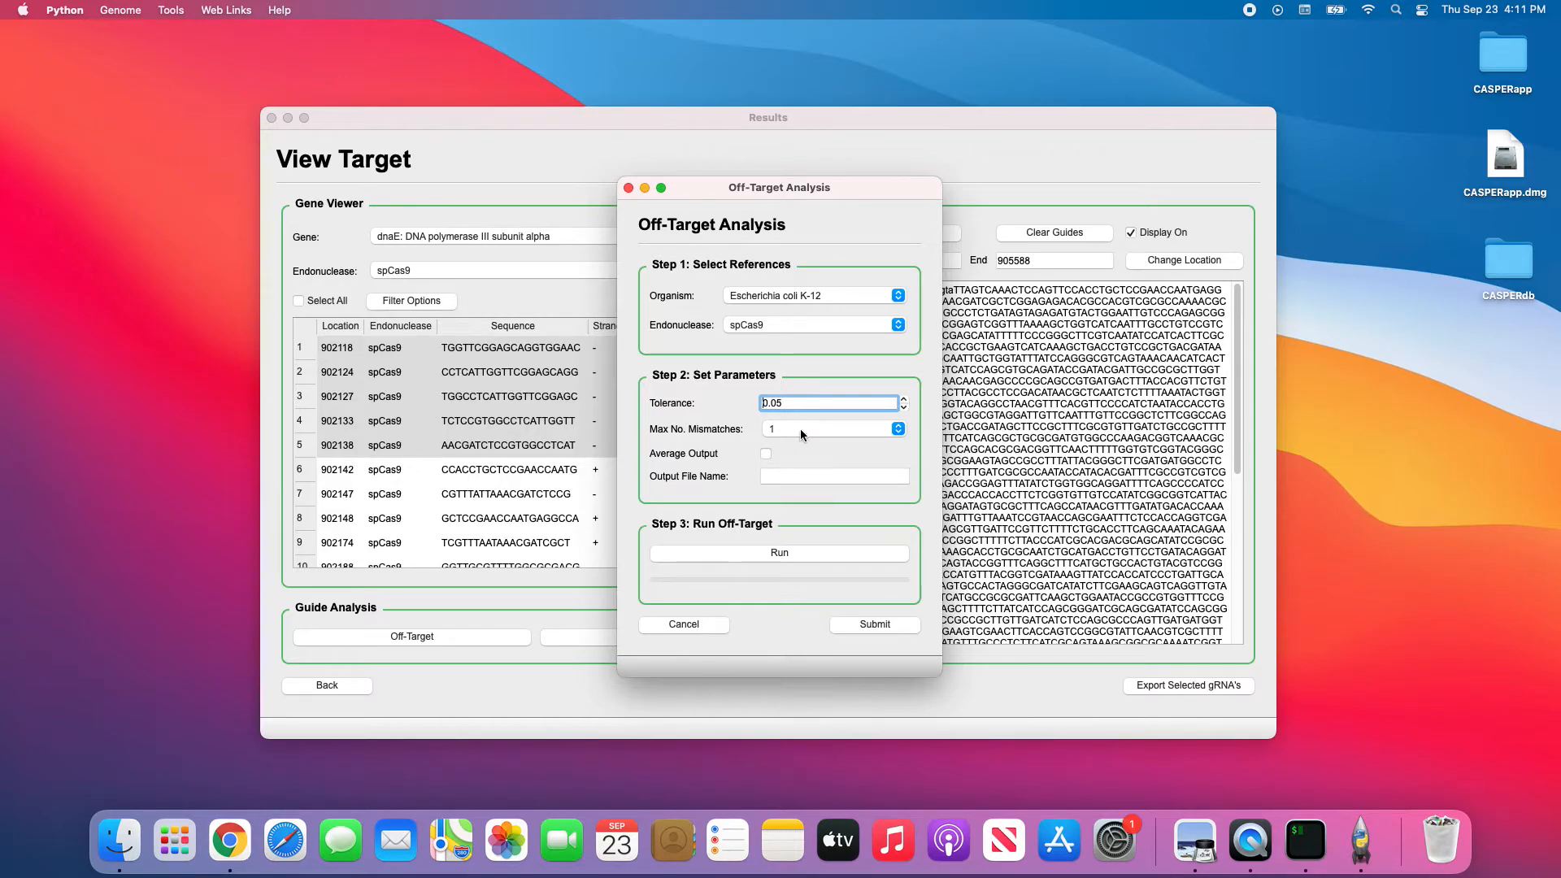
{"action": "left_click", "coordinate": [805, 429]}
{"action": "left_click", "coordinate": [828, 428]}
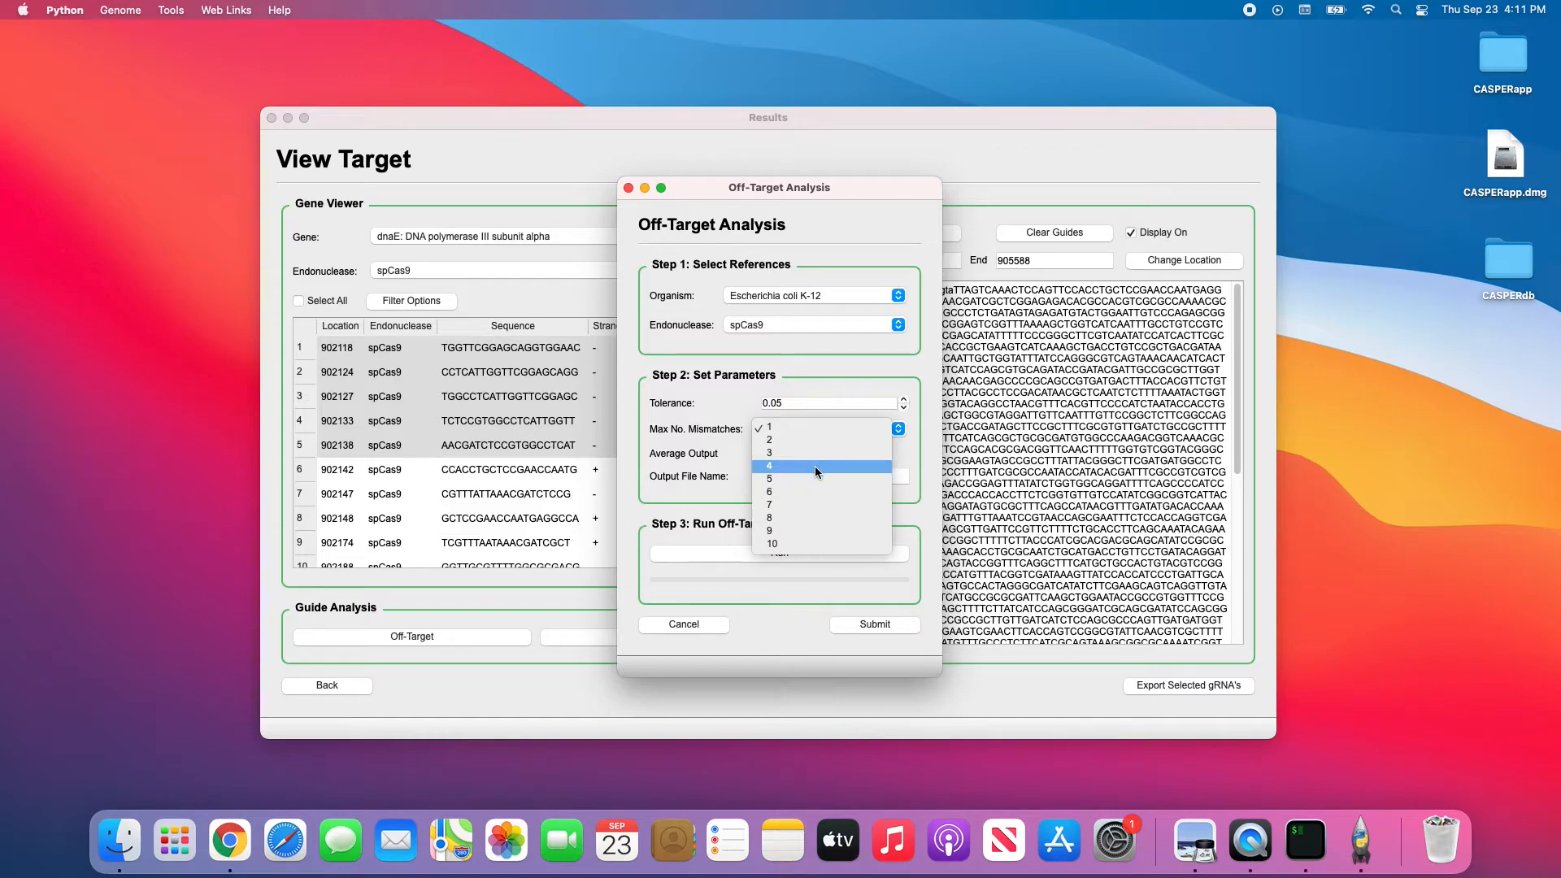
{"action": "left_click", "coordinate": [815, 466]}
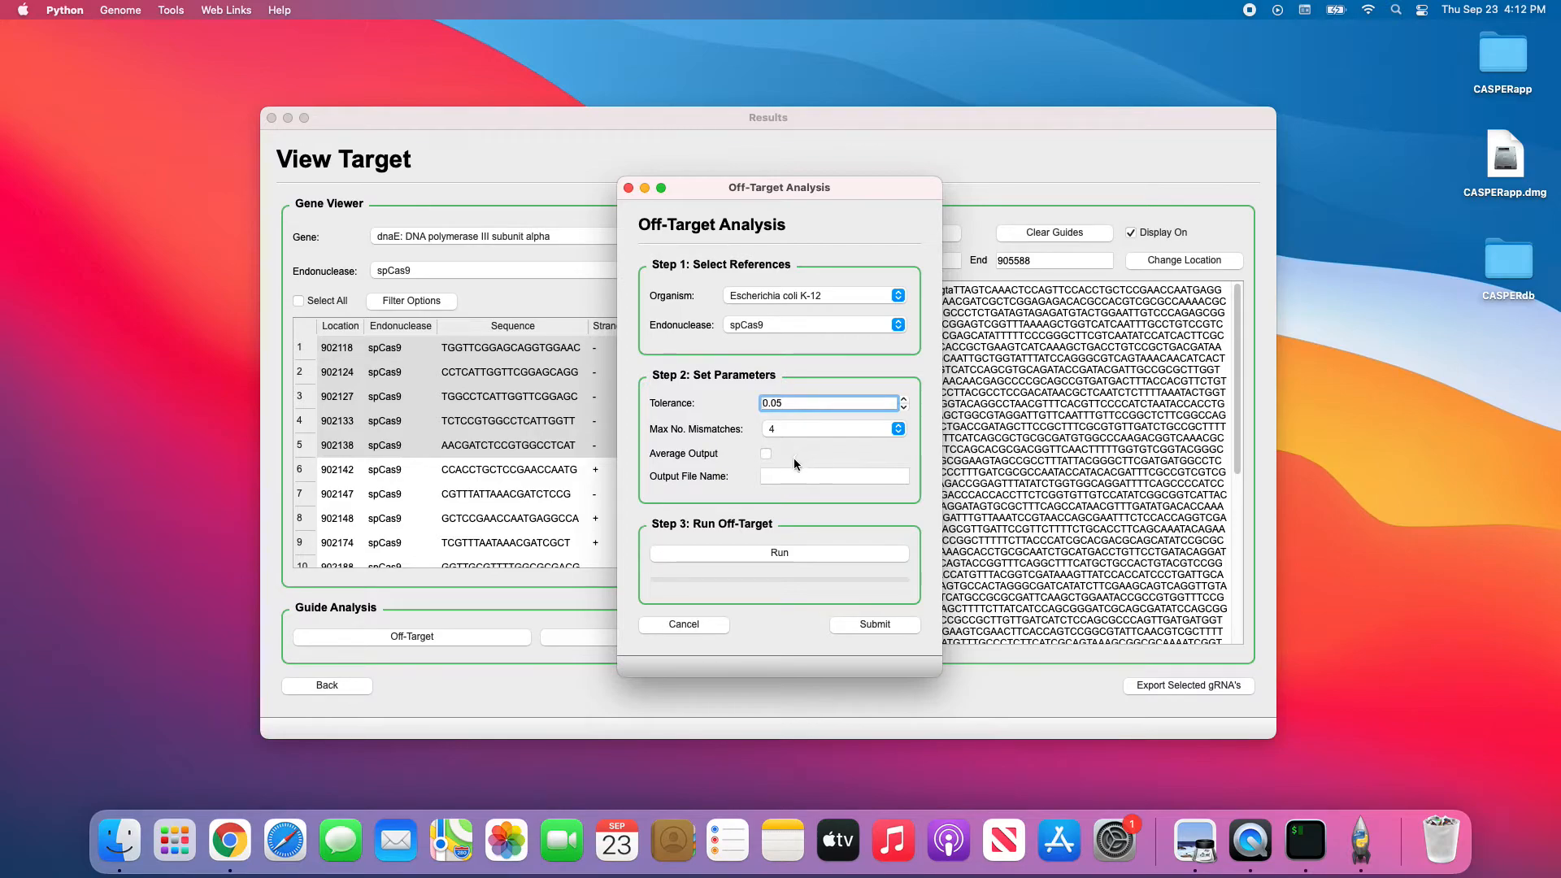
{"action": "left_click", "coordinate": [766, 453]}
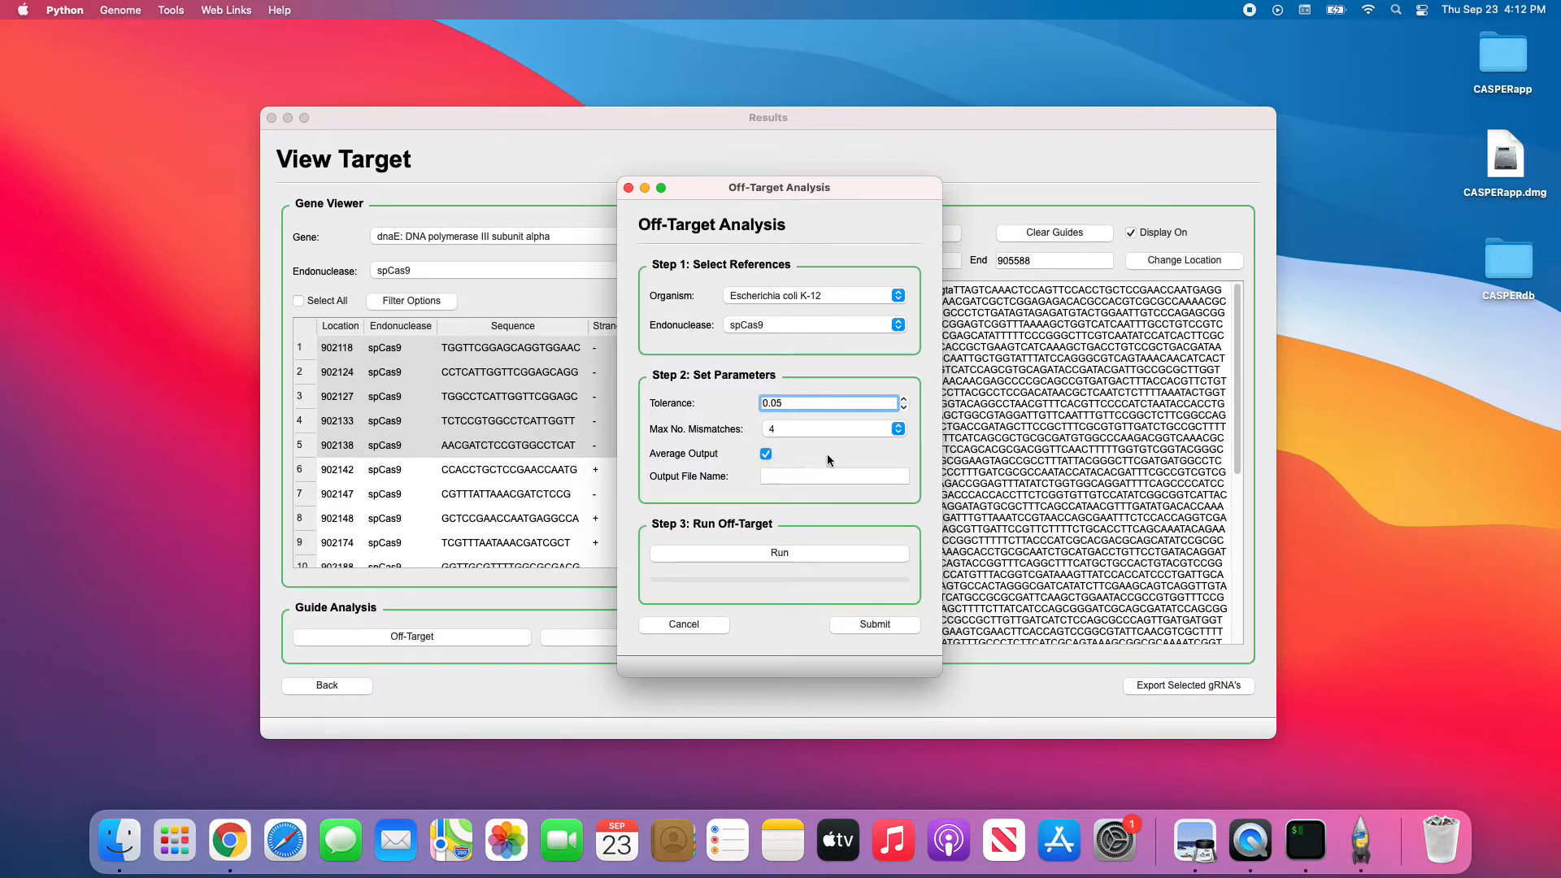
{"action": "left_click", "coordinate": [765, 455]}
{"action": "mouse_move", "coordinate": [734, 454]}
Run the off-target analysis into output1.txt and submit the scores to the guide table.
{"action": "left_click", "coordinate": [841, 479]}
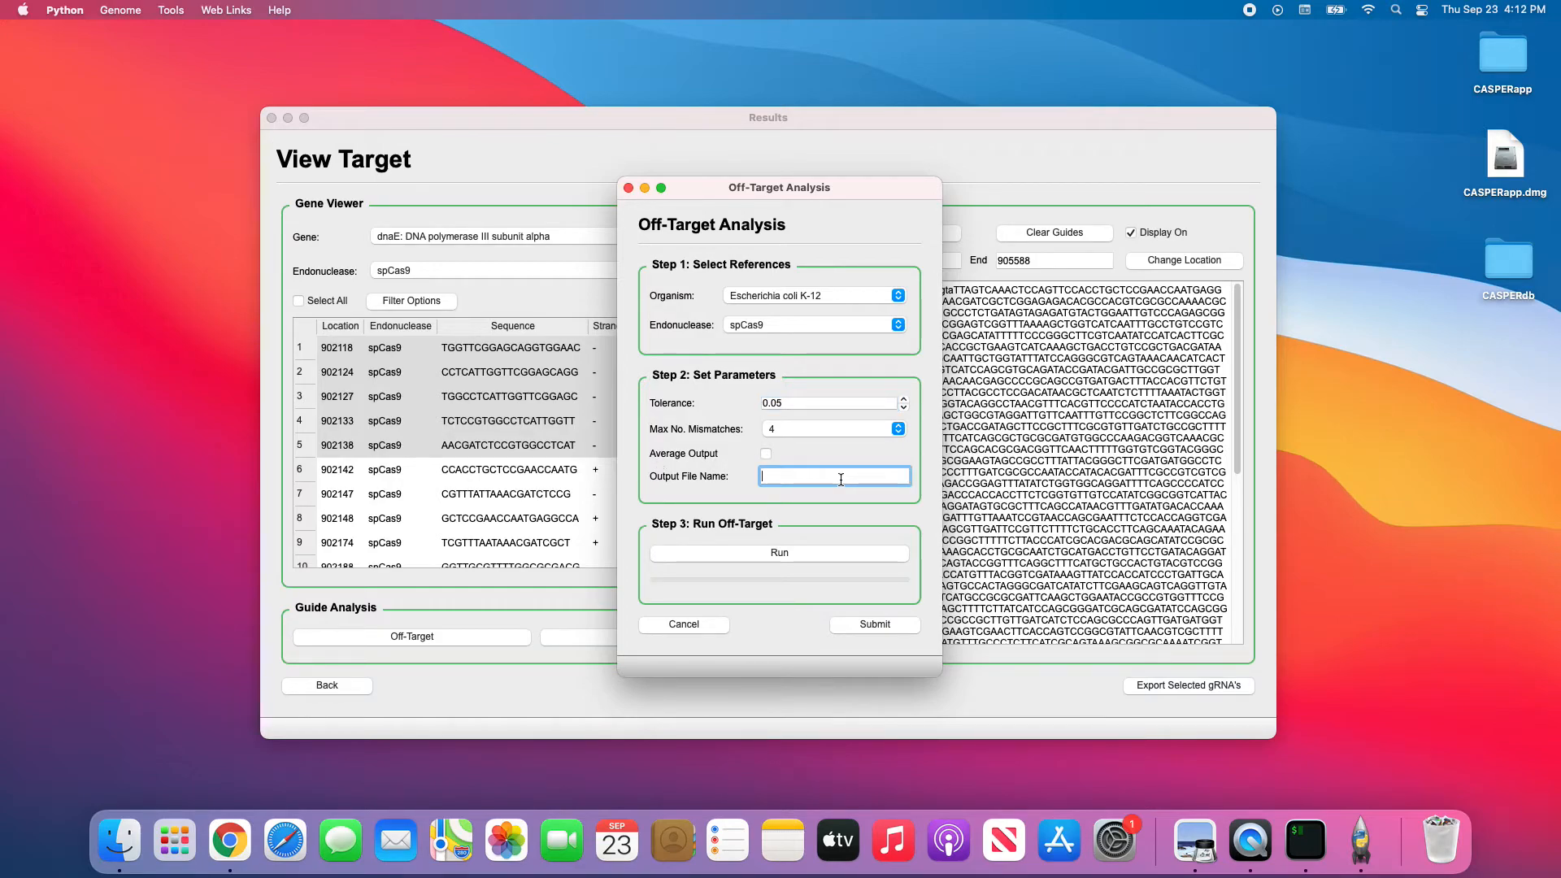
{"action": "type", "text": "output1.txt"}
{"action": "left_click", "coordinate": [768, 553]}
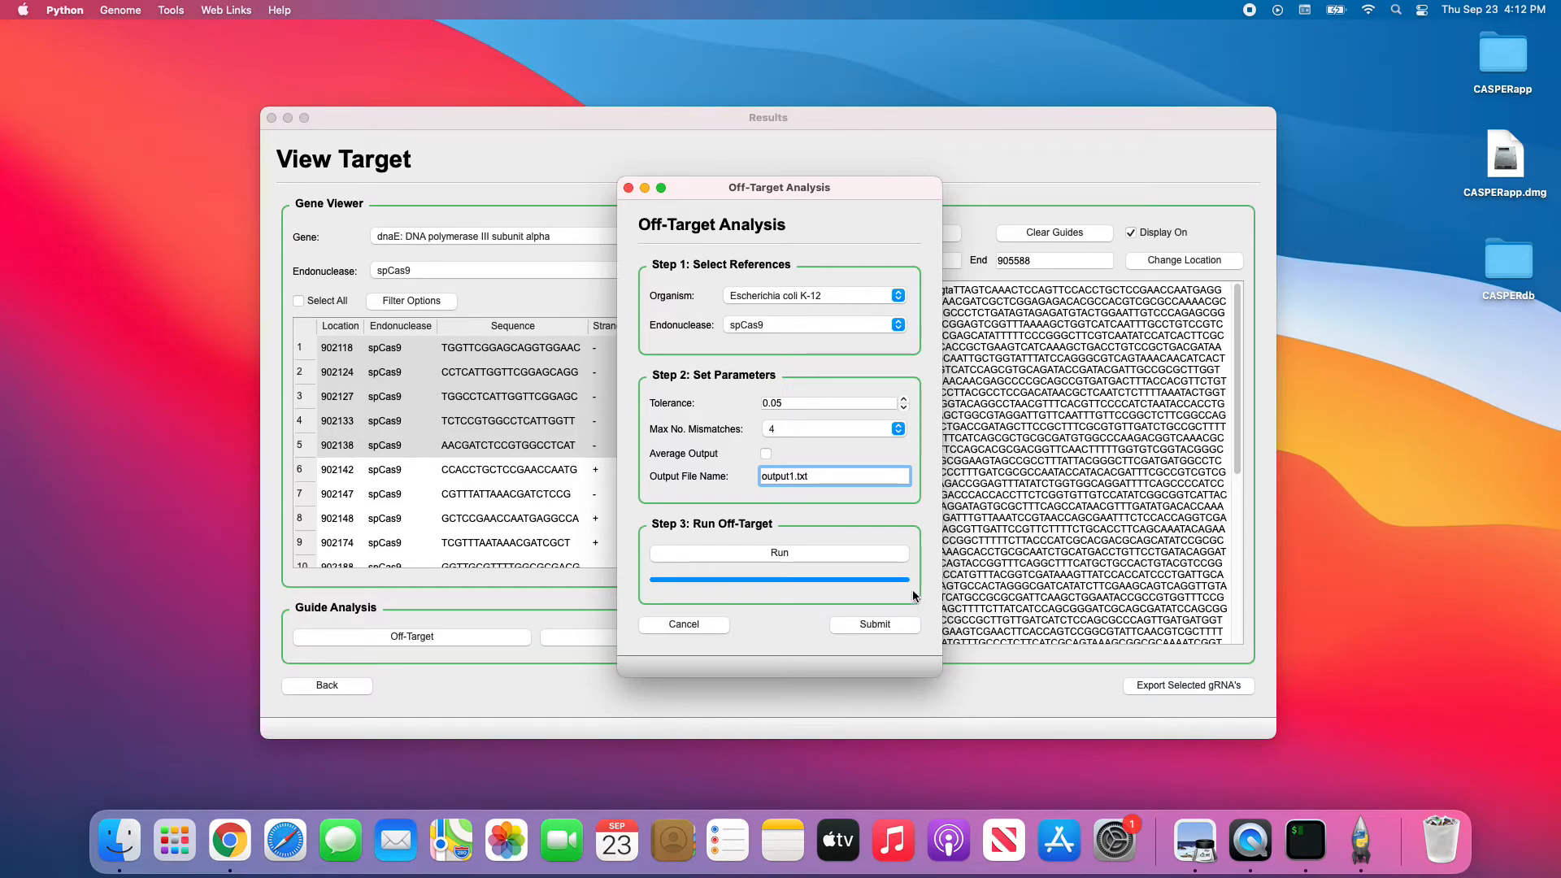
{"action": "left_click", "coordinate": [874, 622]}
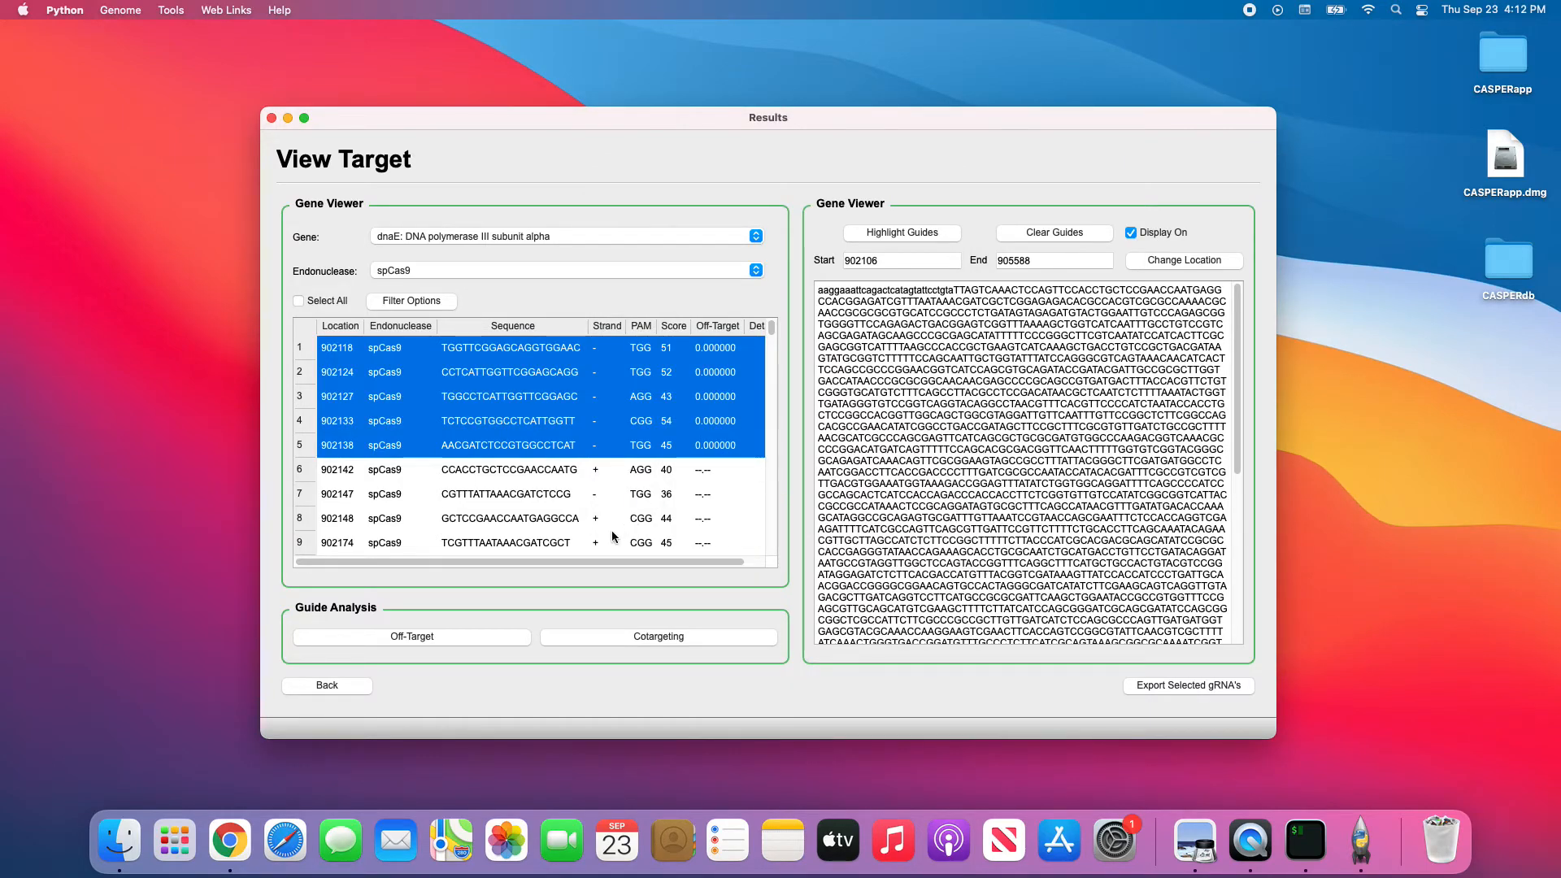
{"action": "left_click", "coordinate": [753, 562]}
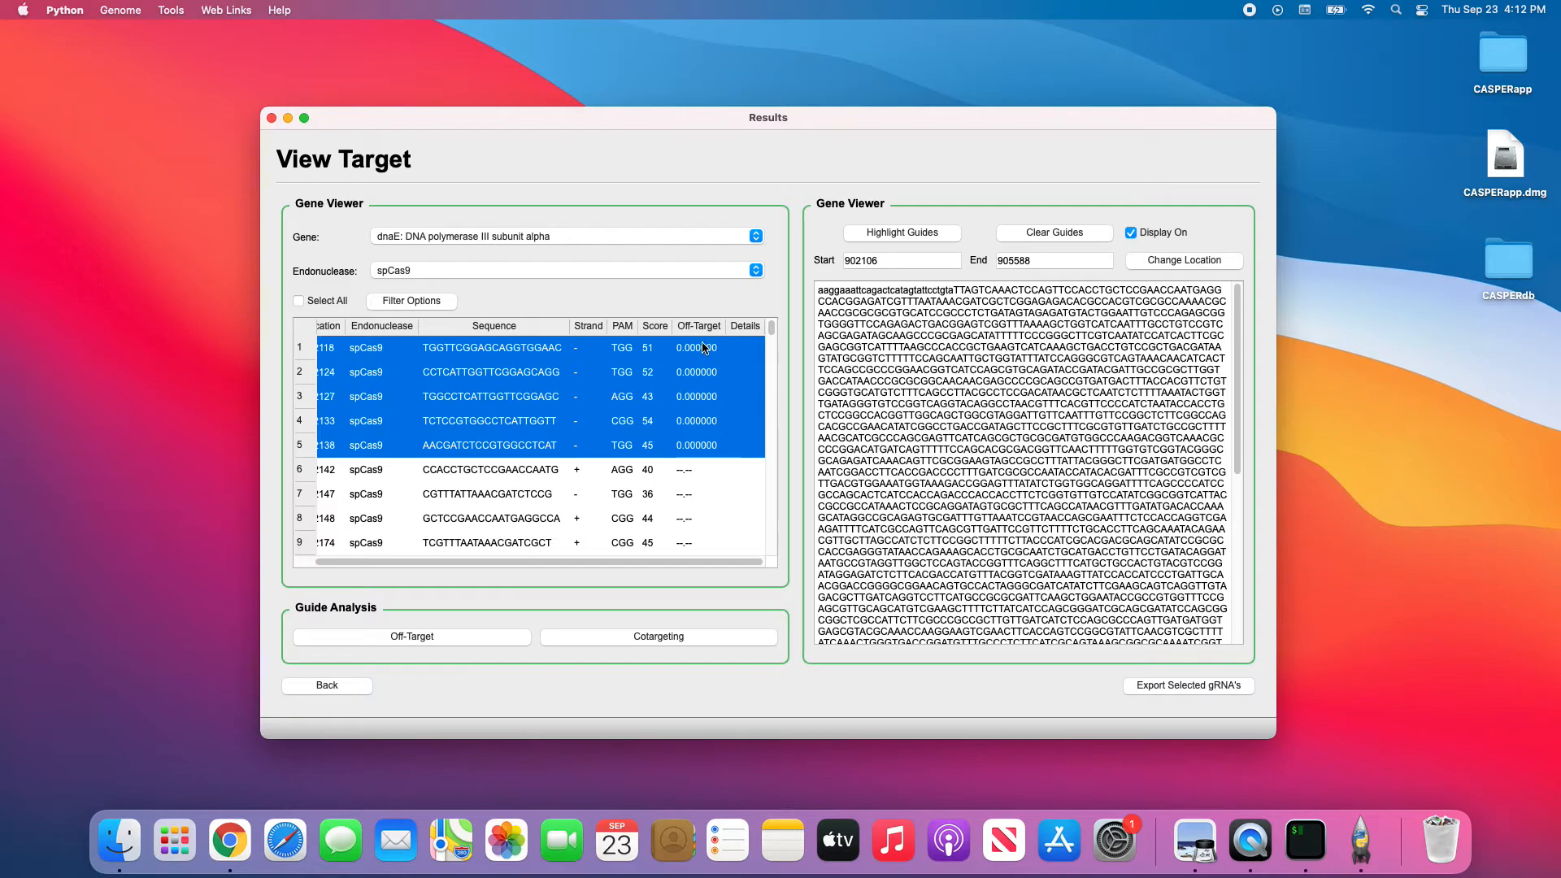
{"action": "left_click", "coordinate": [697, 445]}
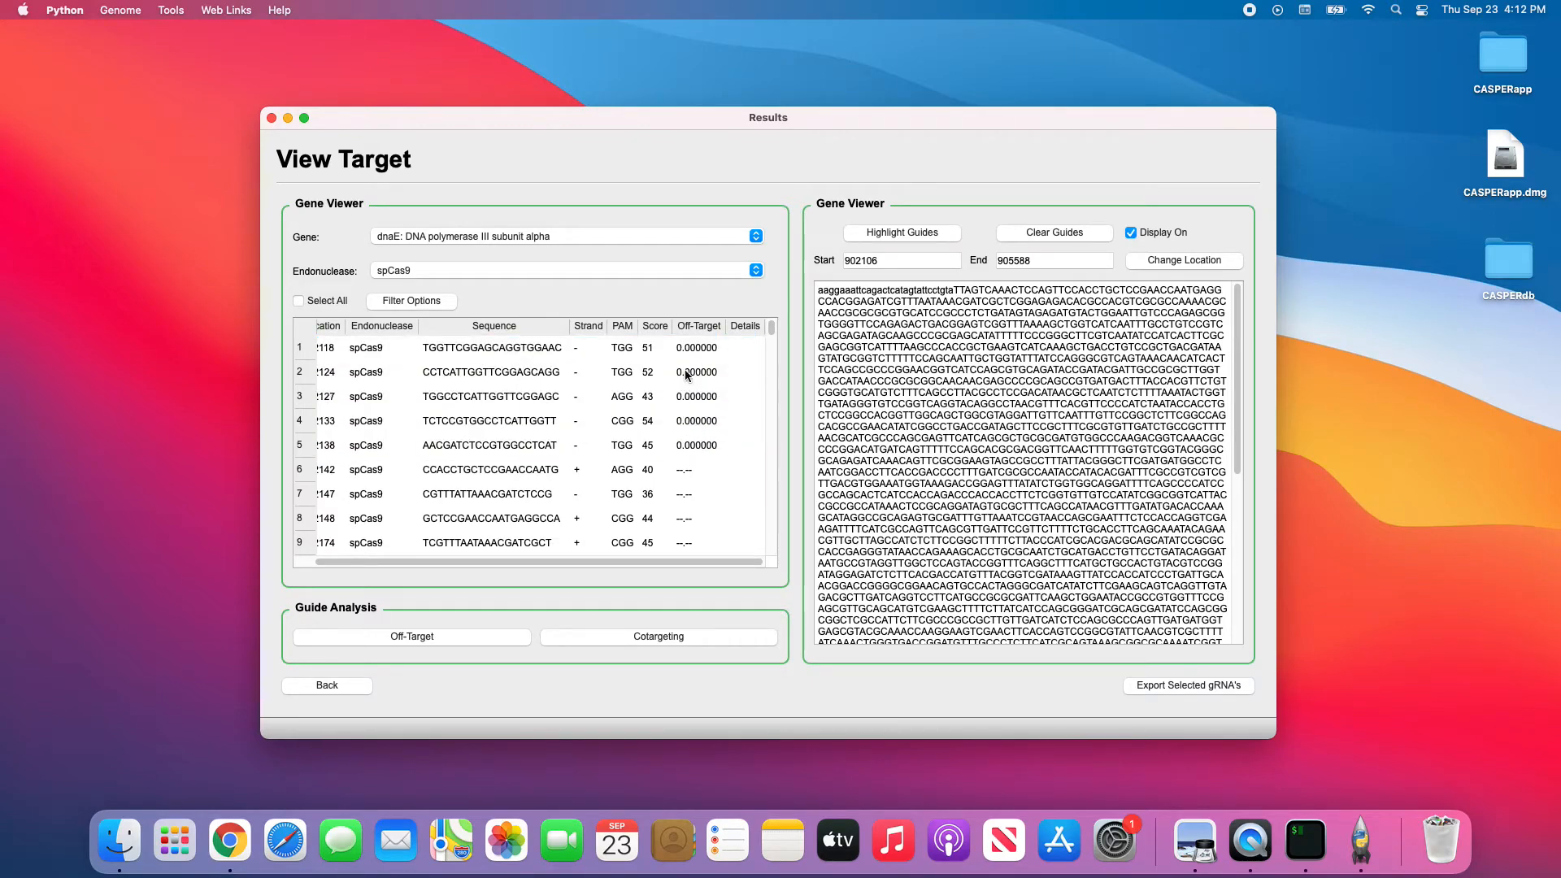
{"action": "left_click_drag", "start_coordinate": [487, 348], "coordinate": [504, 449]}
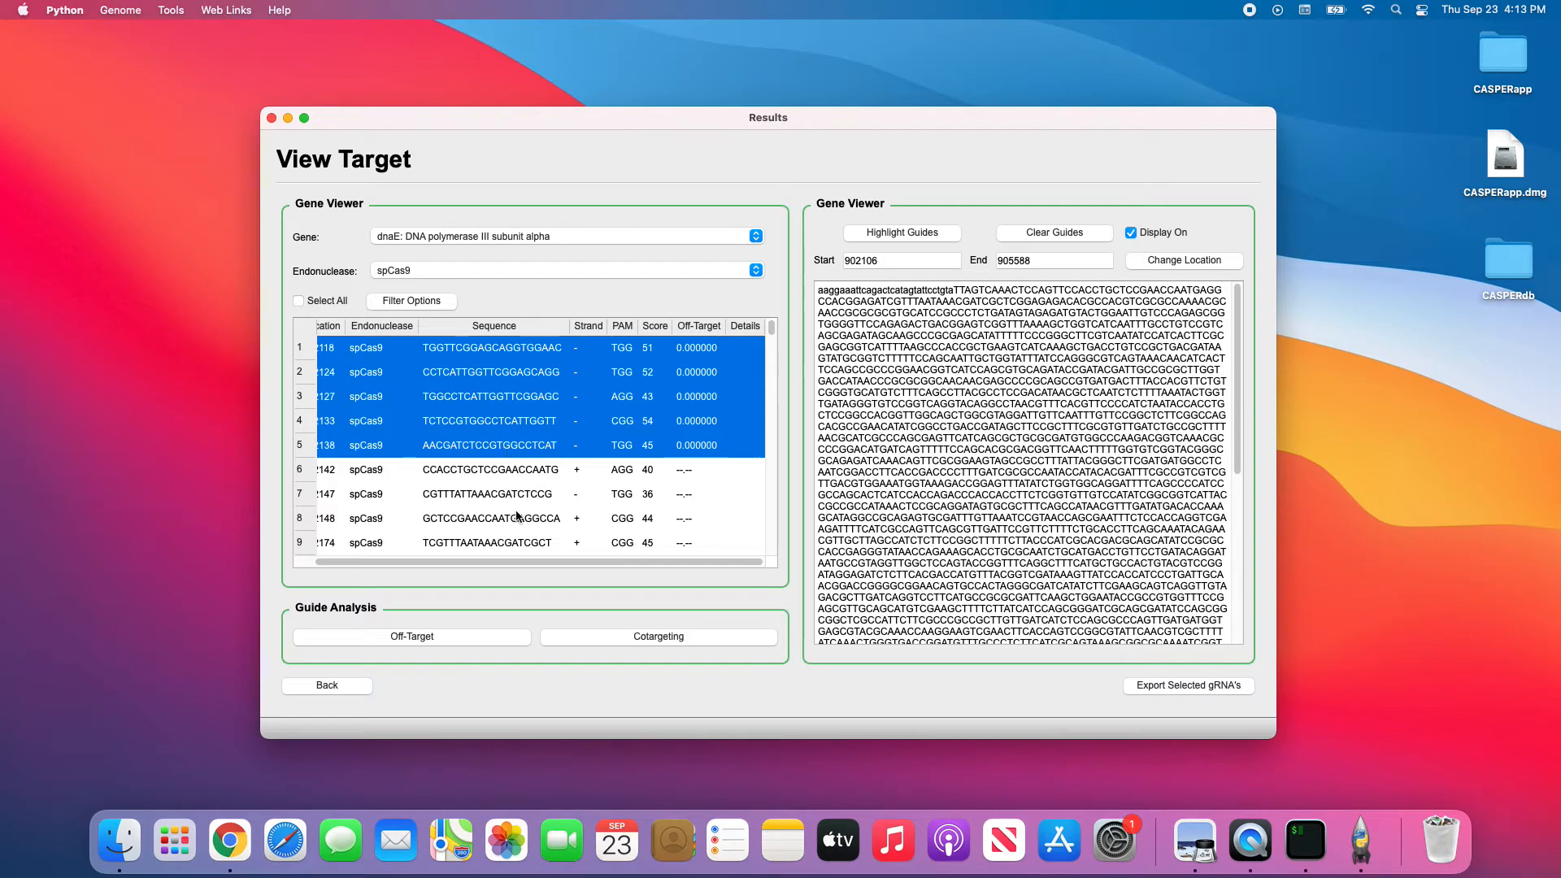
{"action": "left_click_drag", "start_coordinate": [566, 558], "coordinate": [529, 563]}
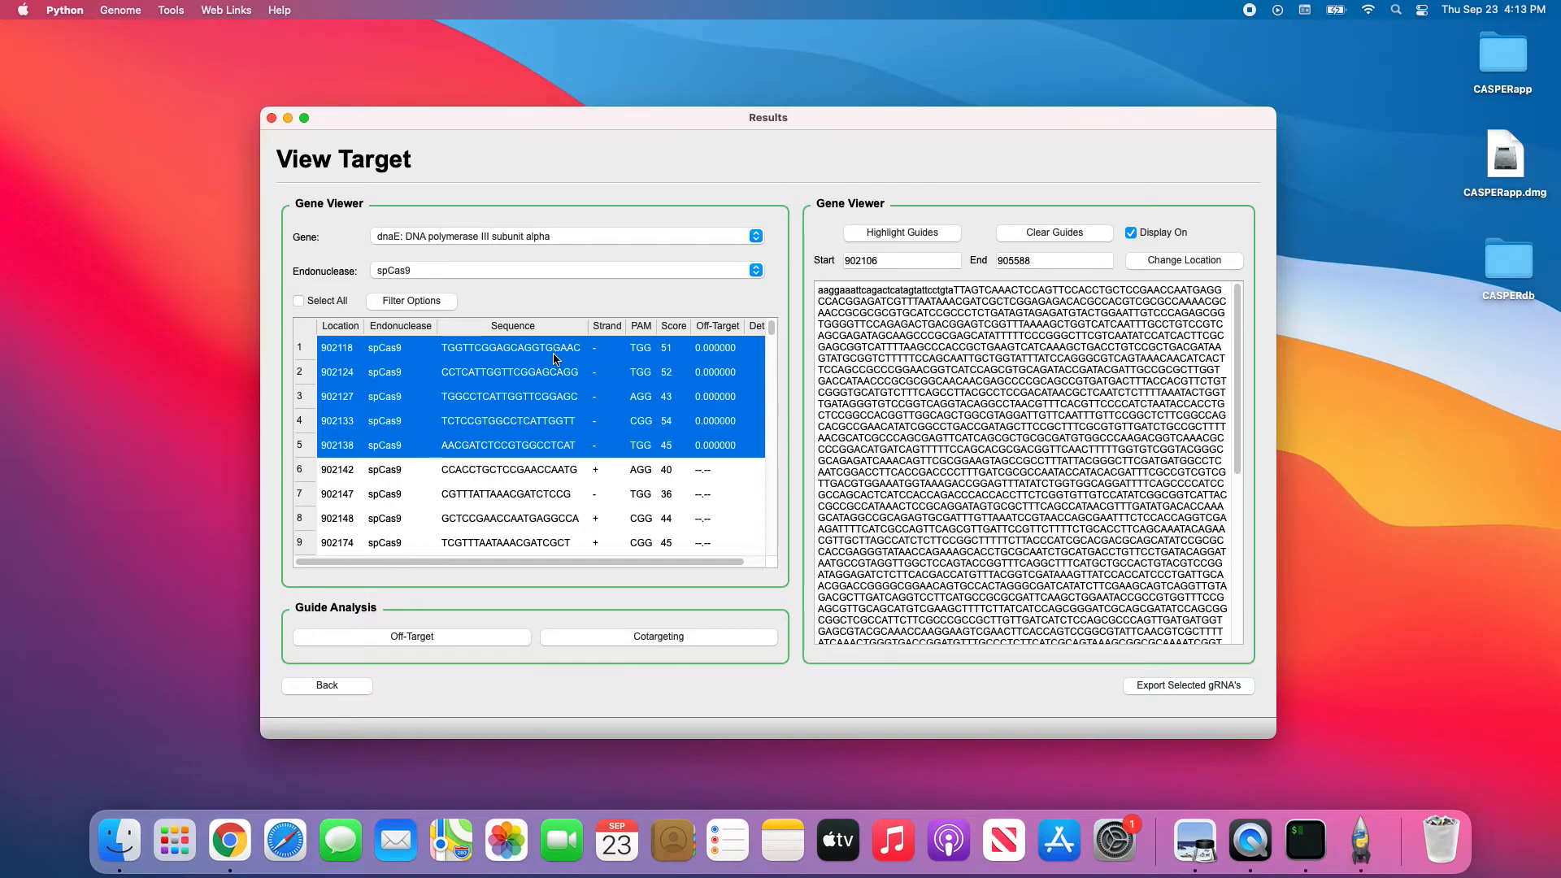
{"action": "mouse_move", "coordinate": [469, 347]}
{"action": "left_mouse_down"}
{"action": "mouse_move", "coordinate": [470, 439]}
{"action": "mouse_move", "coordinate": [469, 350]}
{"action": "left_mouse_up"}
Export the five selected guides to CSV under the name exported_grnas_1.
{"action": "left_click", "coordinate": [1167, 686]}
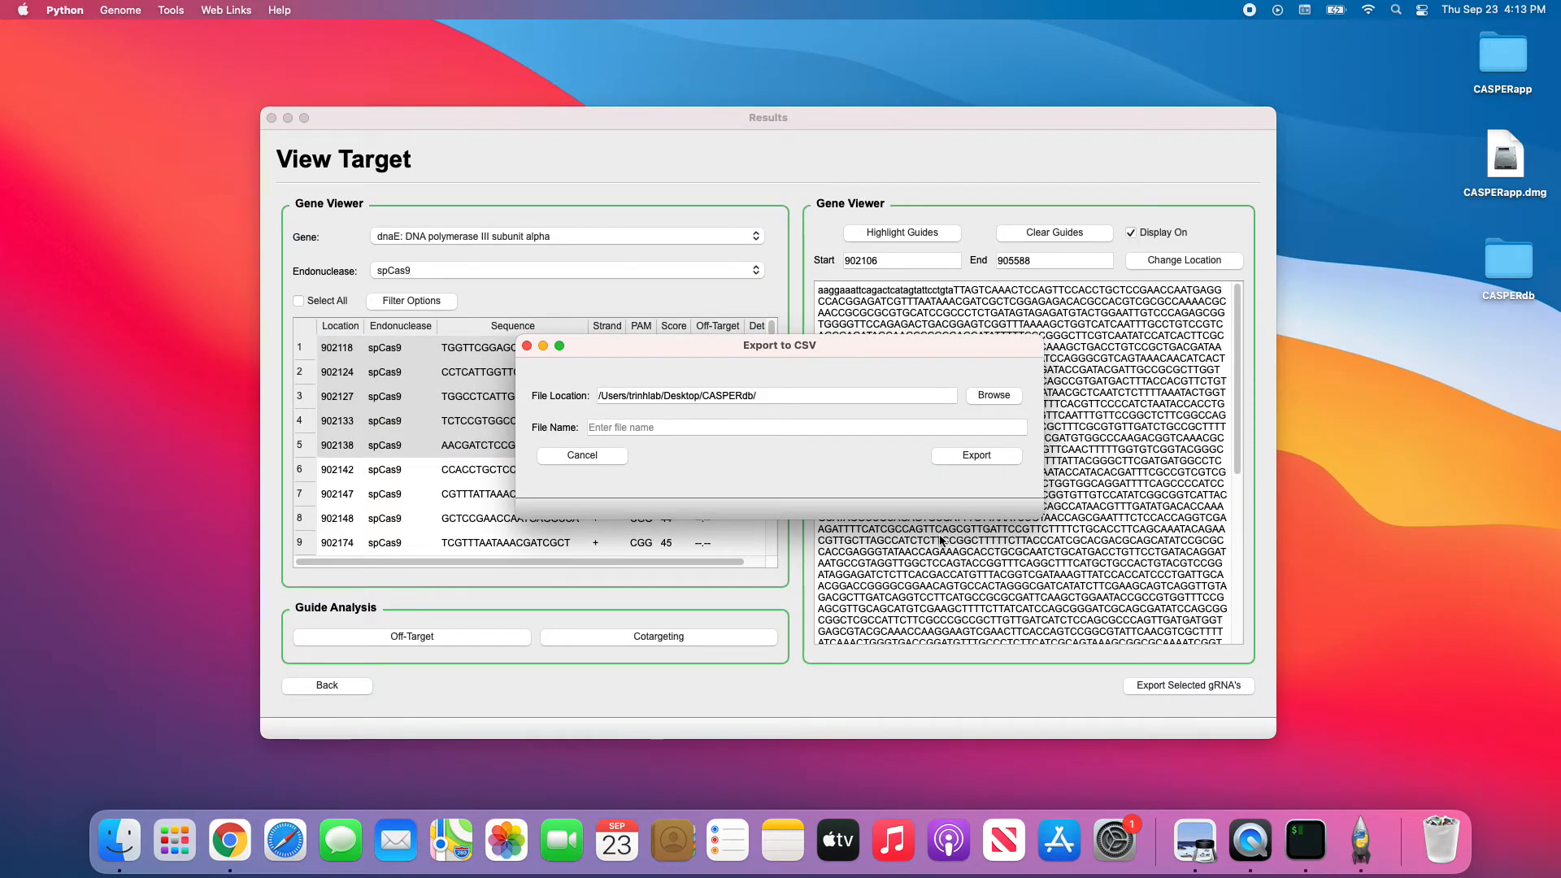
{"action": "left_click", "coordinate": [692, 424]}
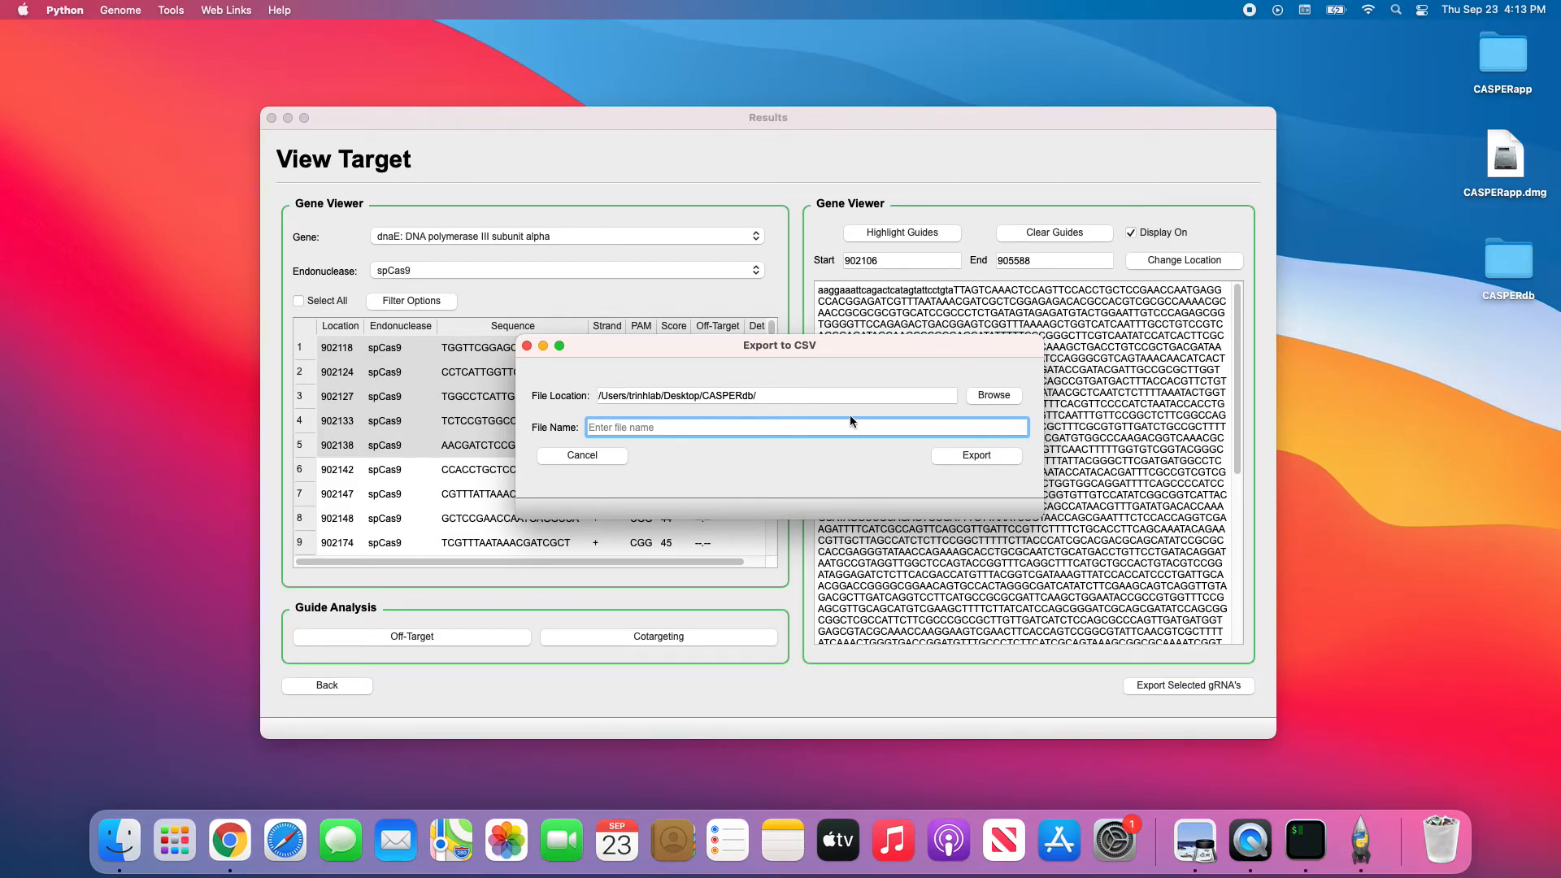
{"action": "type", "text": "exported_grnas_1"}
{"action": "left_click", "coordinate": [978, 454]}
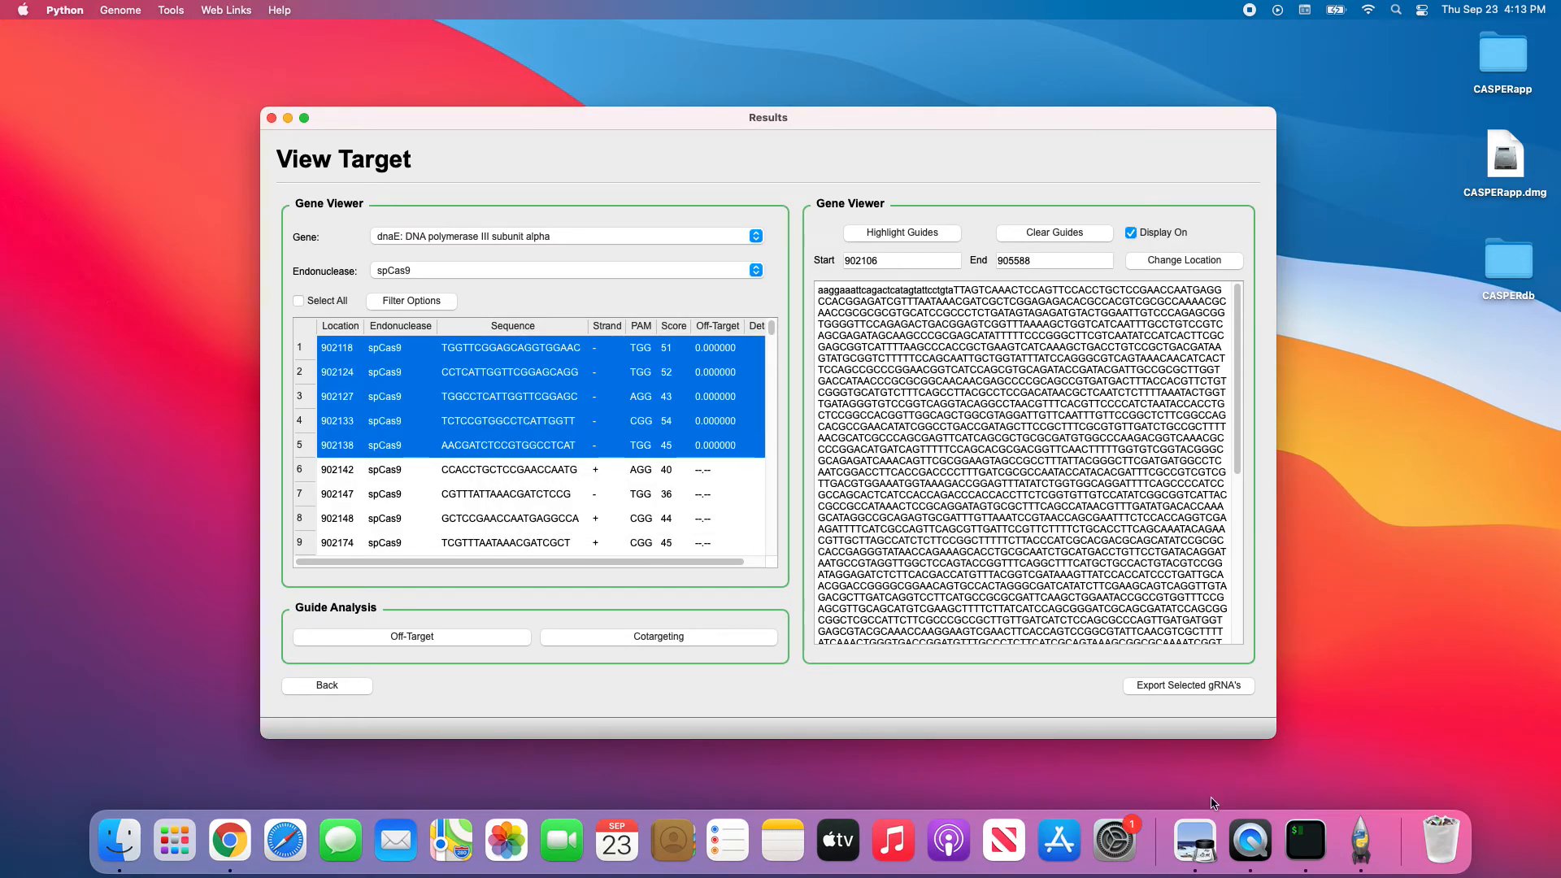
In CASPERdb, view and close output1.txt, then open exported_grnas_1.csv.
{"action": "left_click", "coordinate": [1502, 271]}
{"action": "double_click", "coordinate": [1502, 271]}
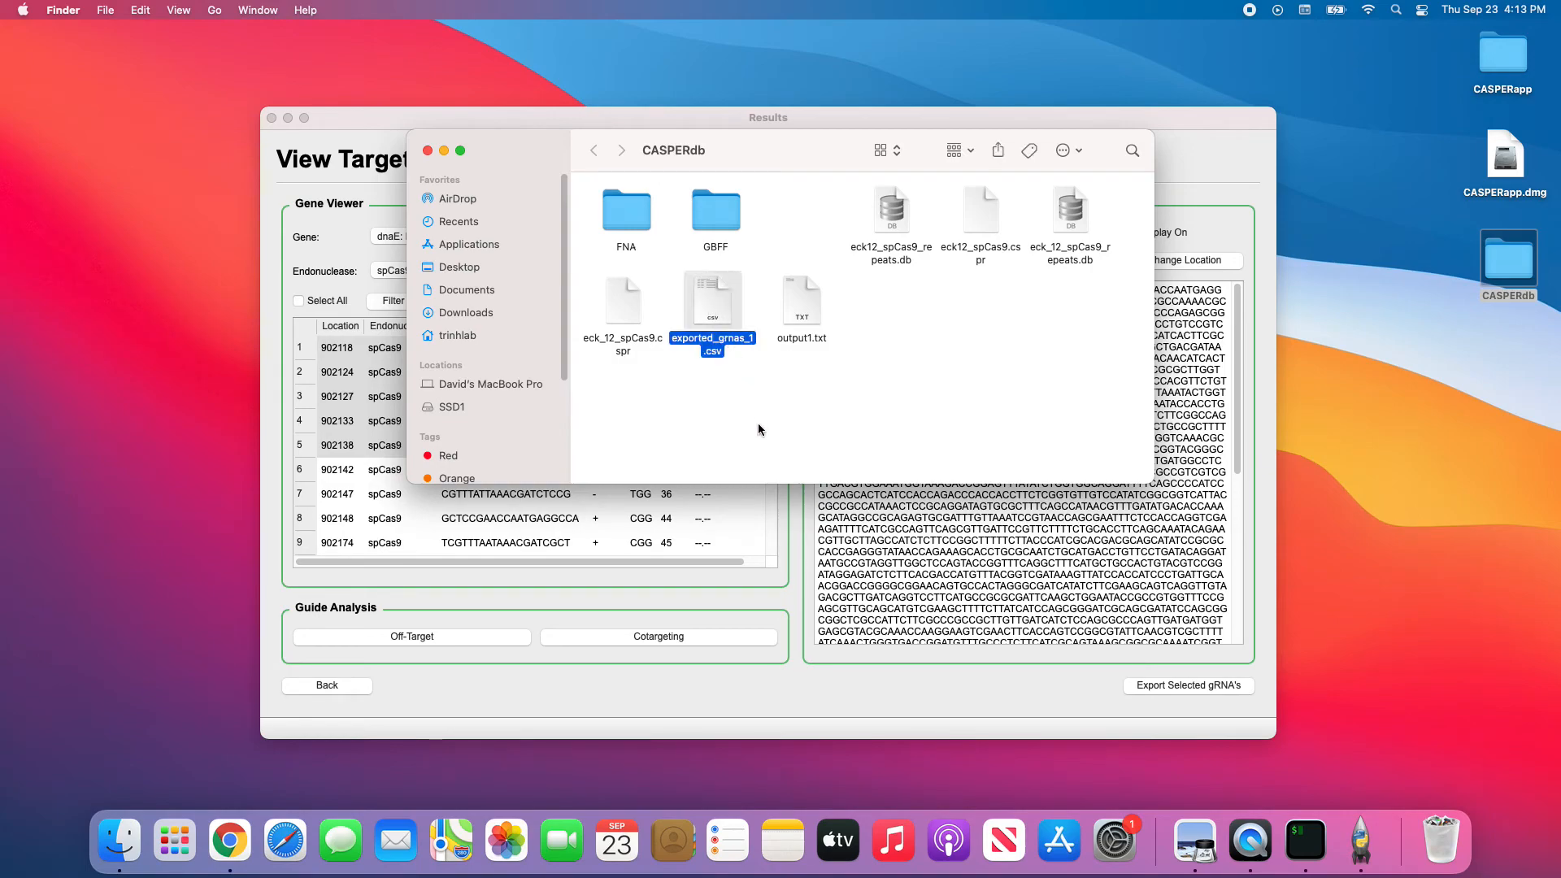
{"action": "left_click", "coordinate": [800, 309]}
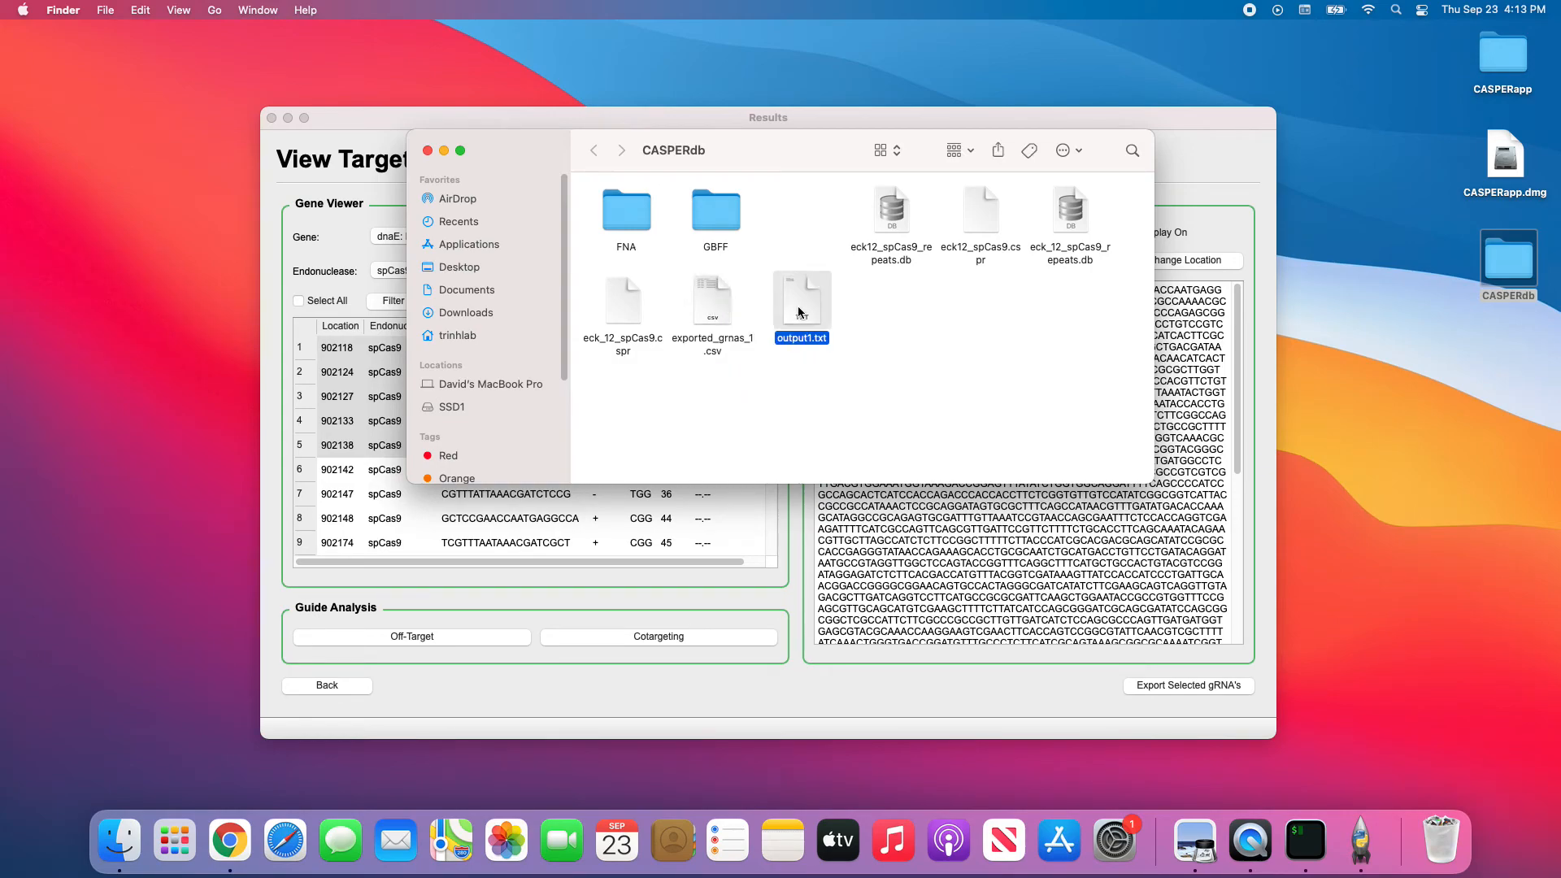
{"action": "double_click", "coordinate": [821, 310]}
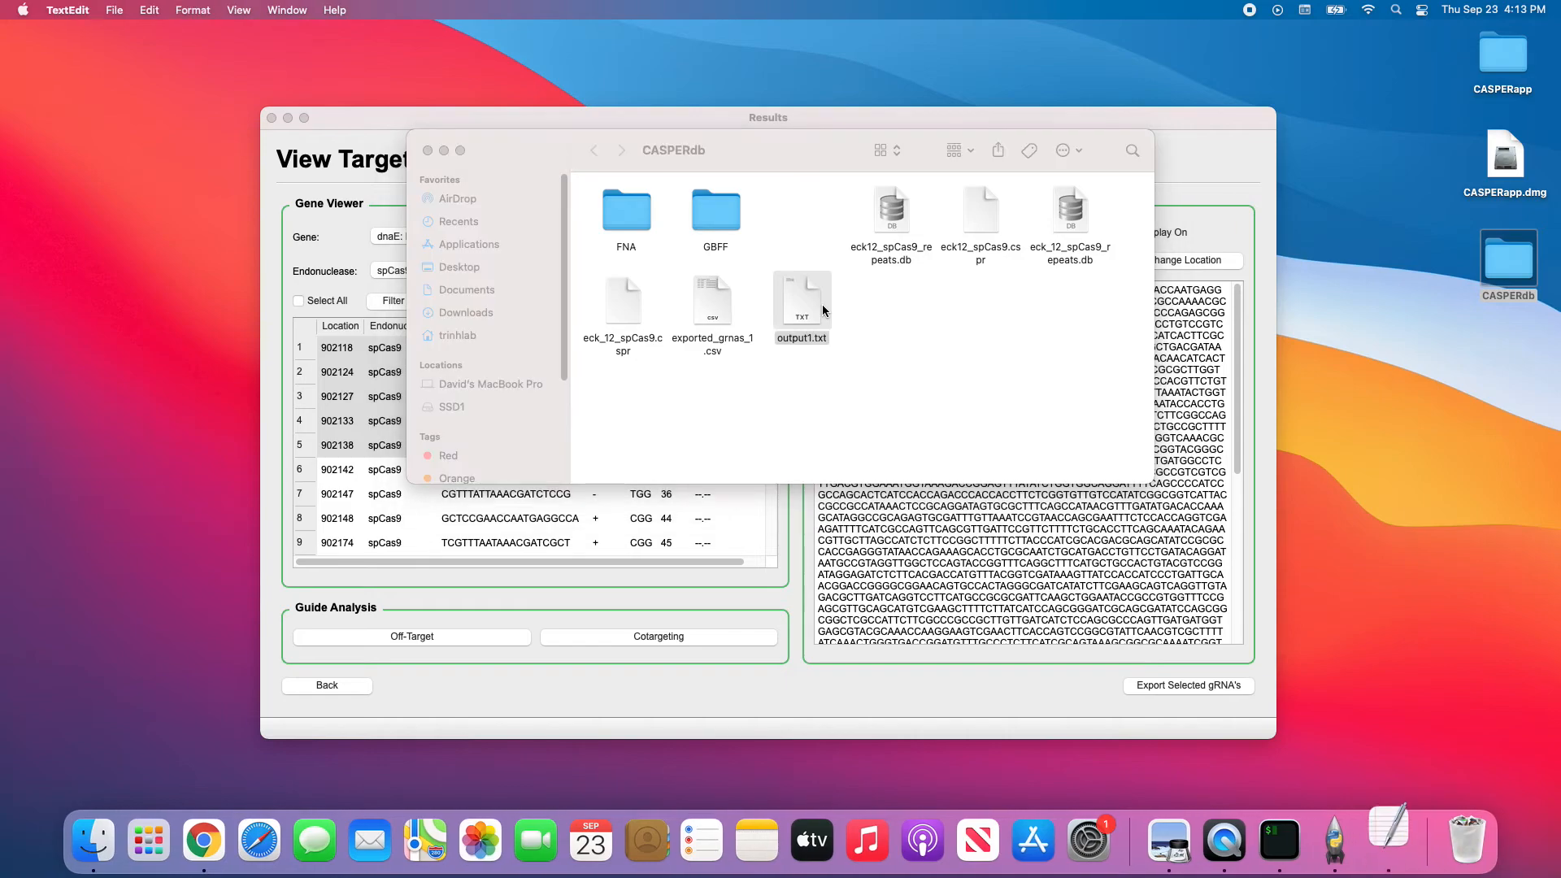
{"action": "left_click_drag", "start_coordinate": [399, 155], "coordinate": [168, 98]}
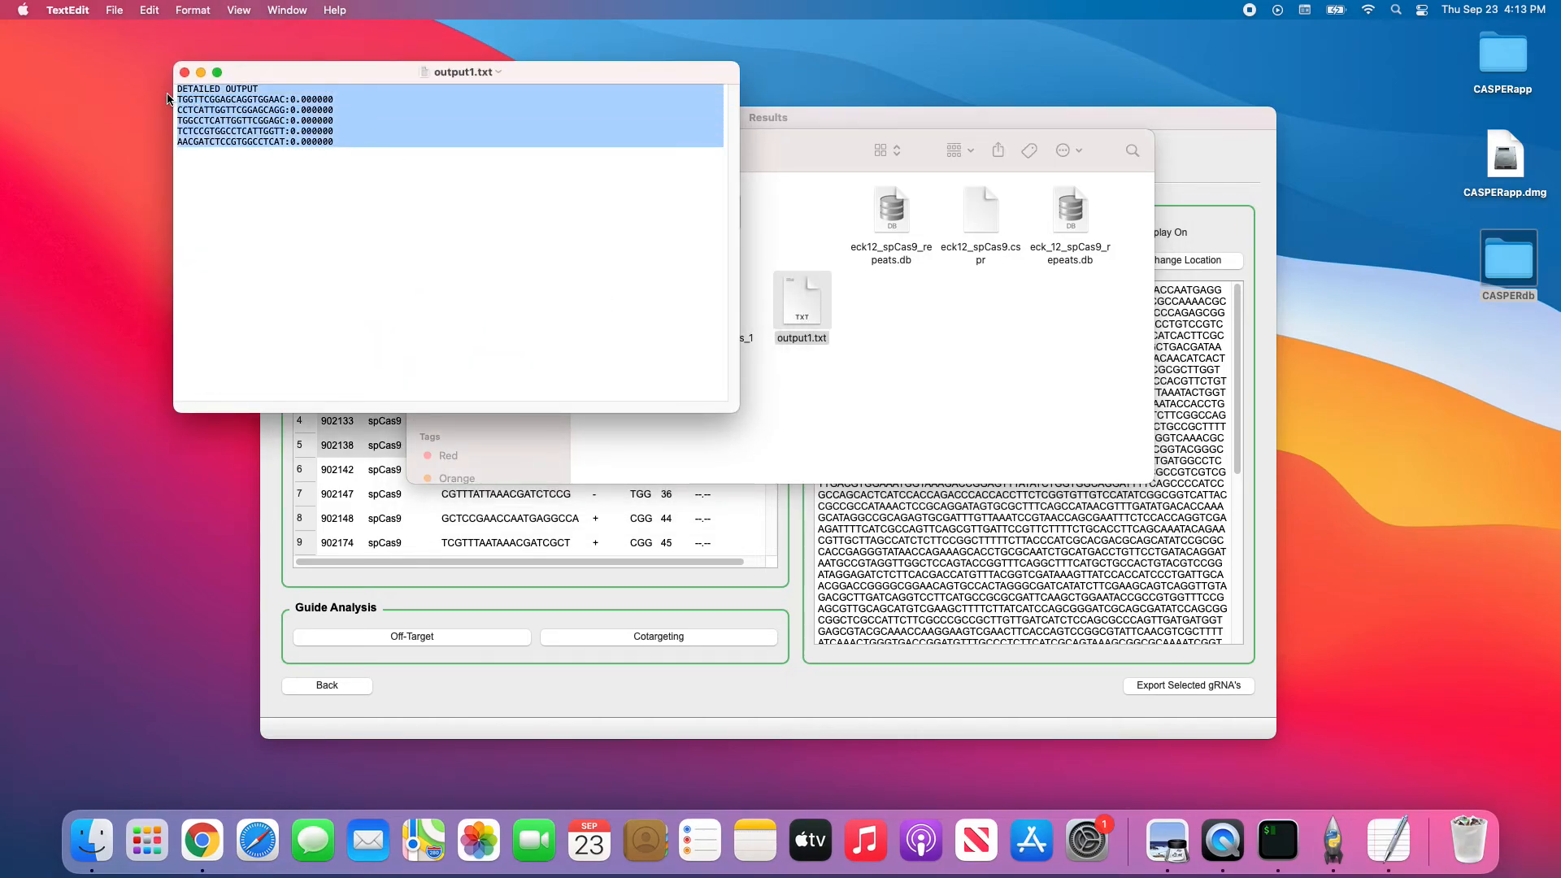
{"action": "left_click", "coordinate": [184, 73]}
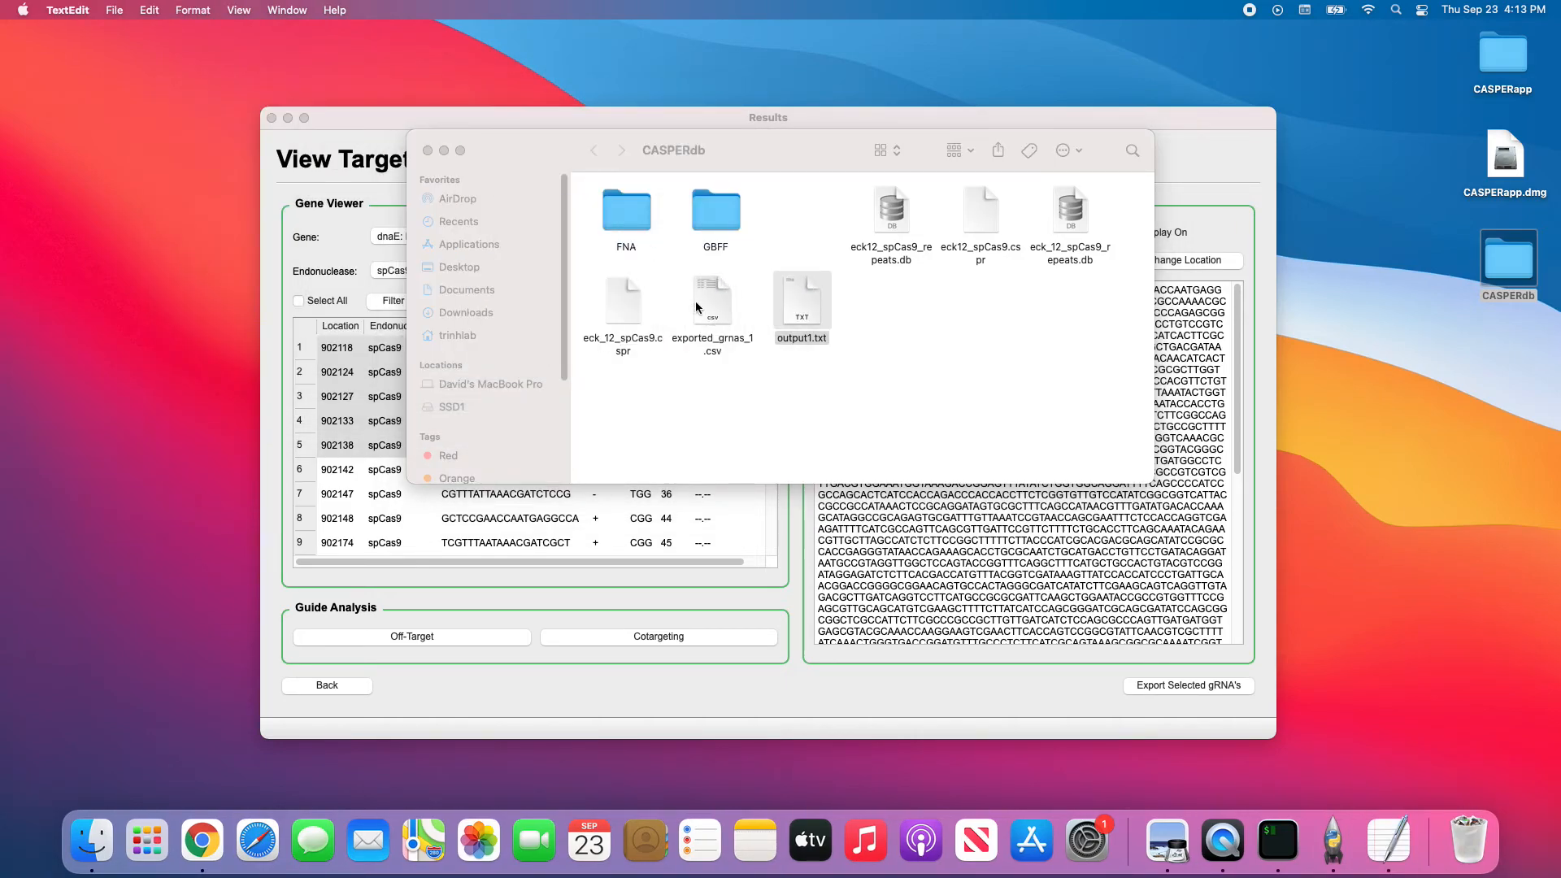
{"action": "double_click", "coordinate": [695, 303]}
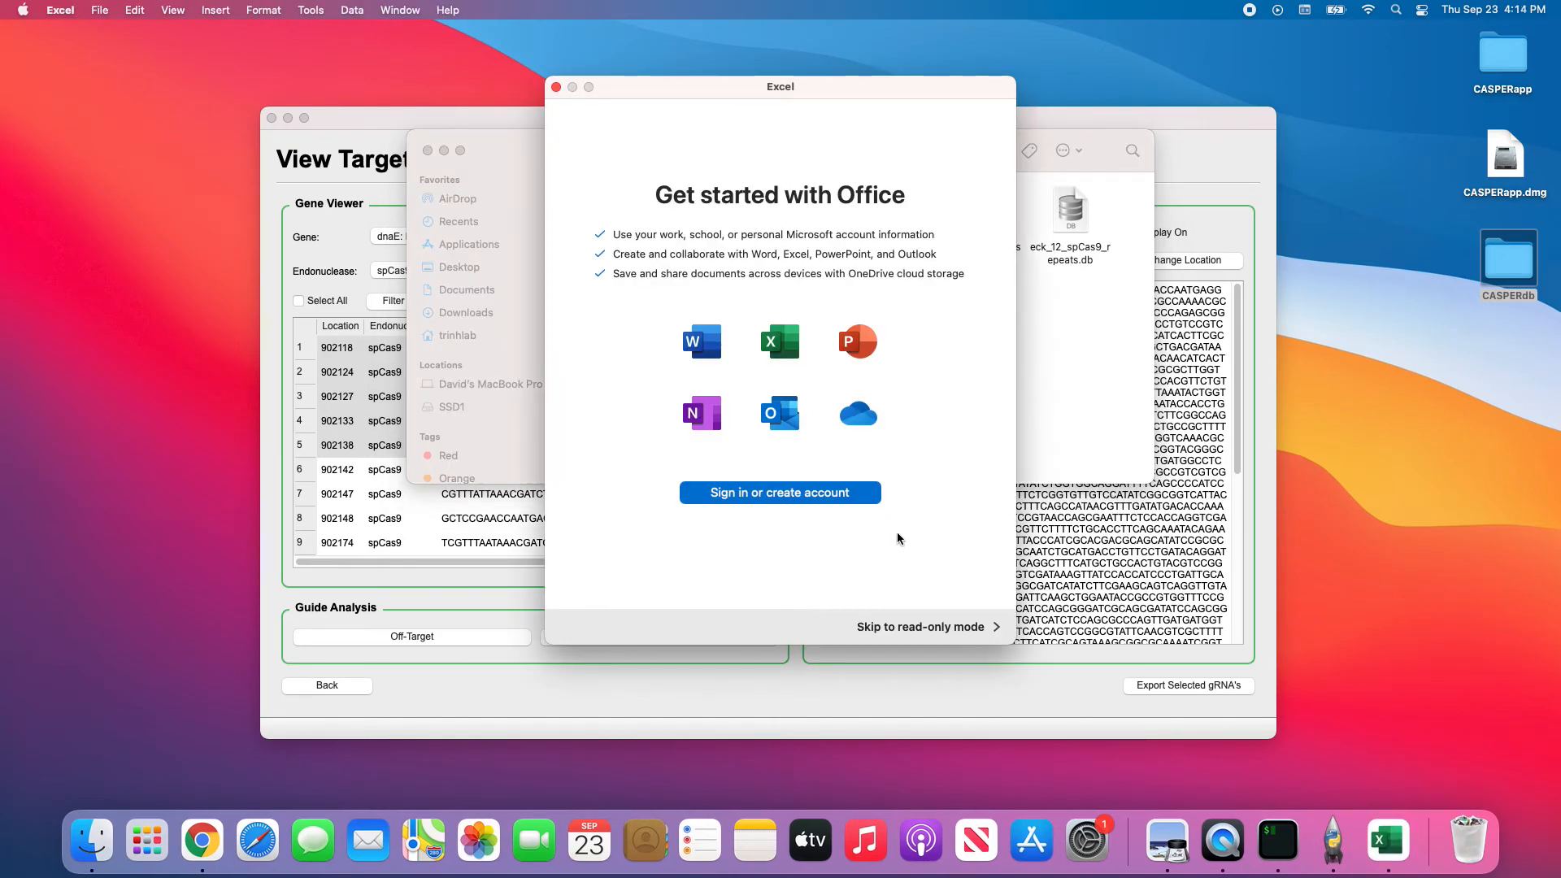
Skip the Office welcome screens in read-only mode, declining optional data sharing.
{"action": "left_click", "coordinate": [917, 627]}
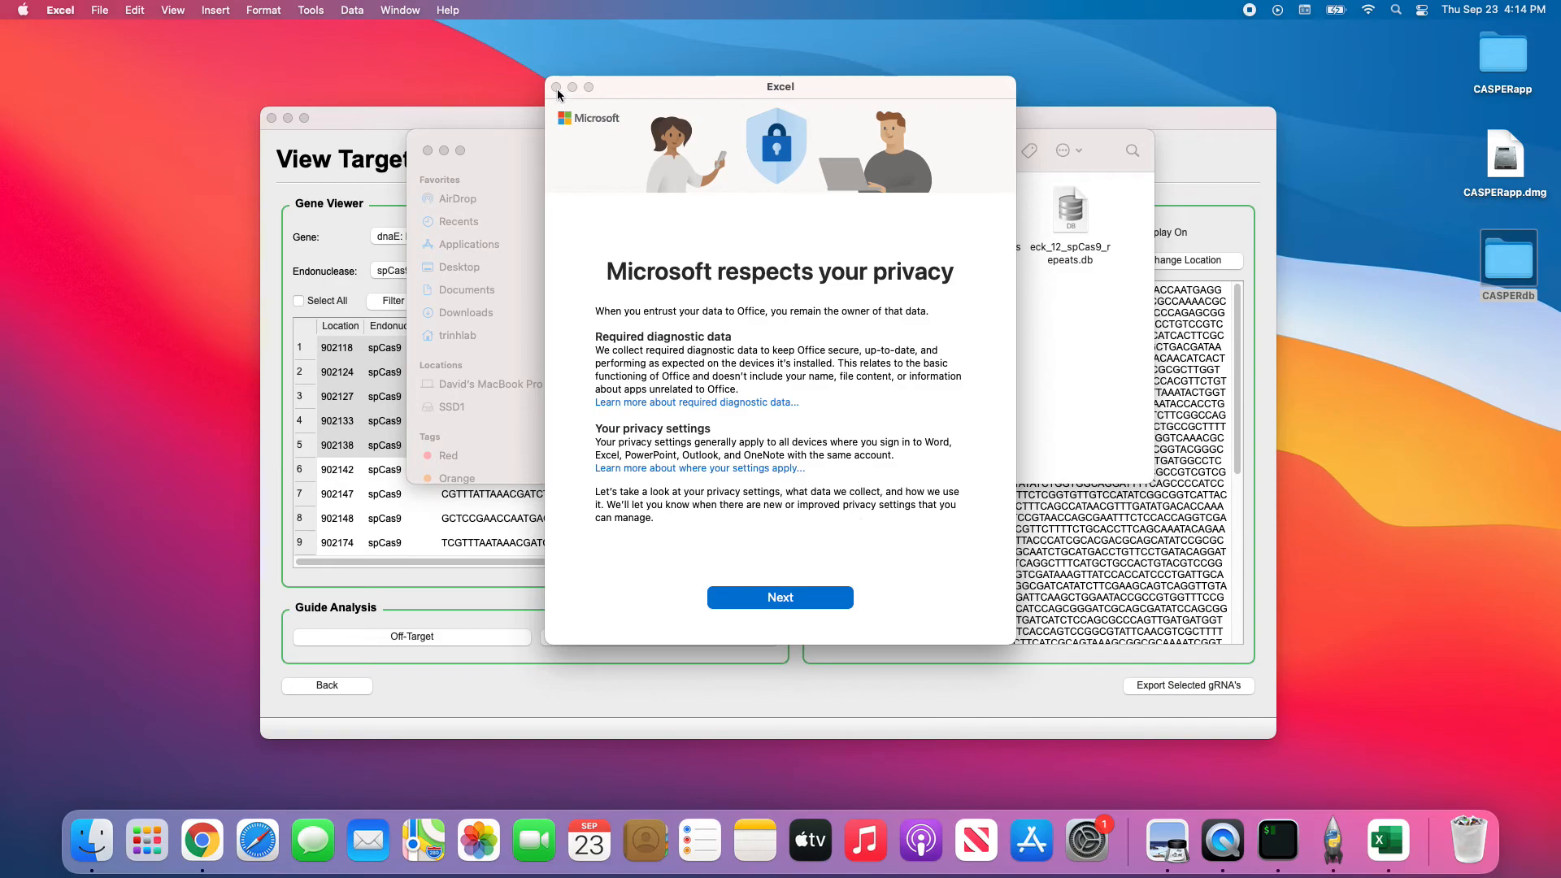
{"action": "left_click", "coordinate": [780, 598]}
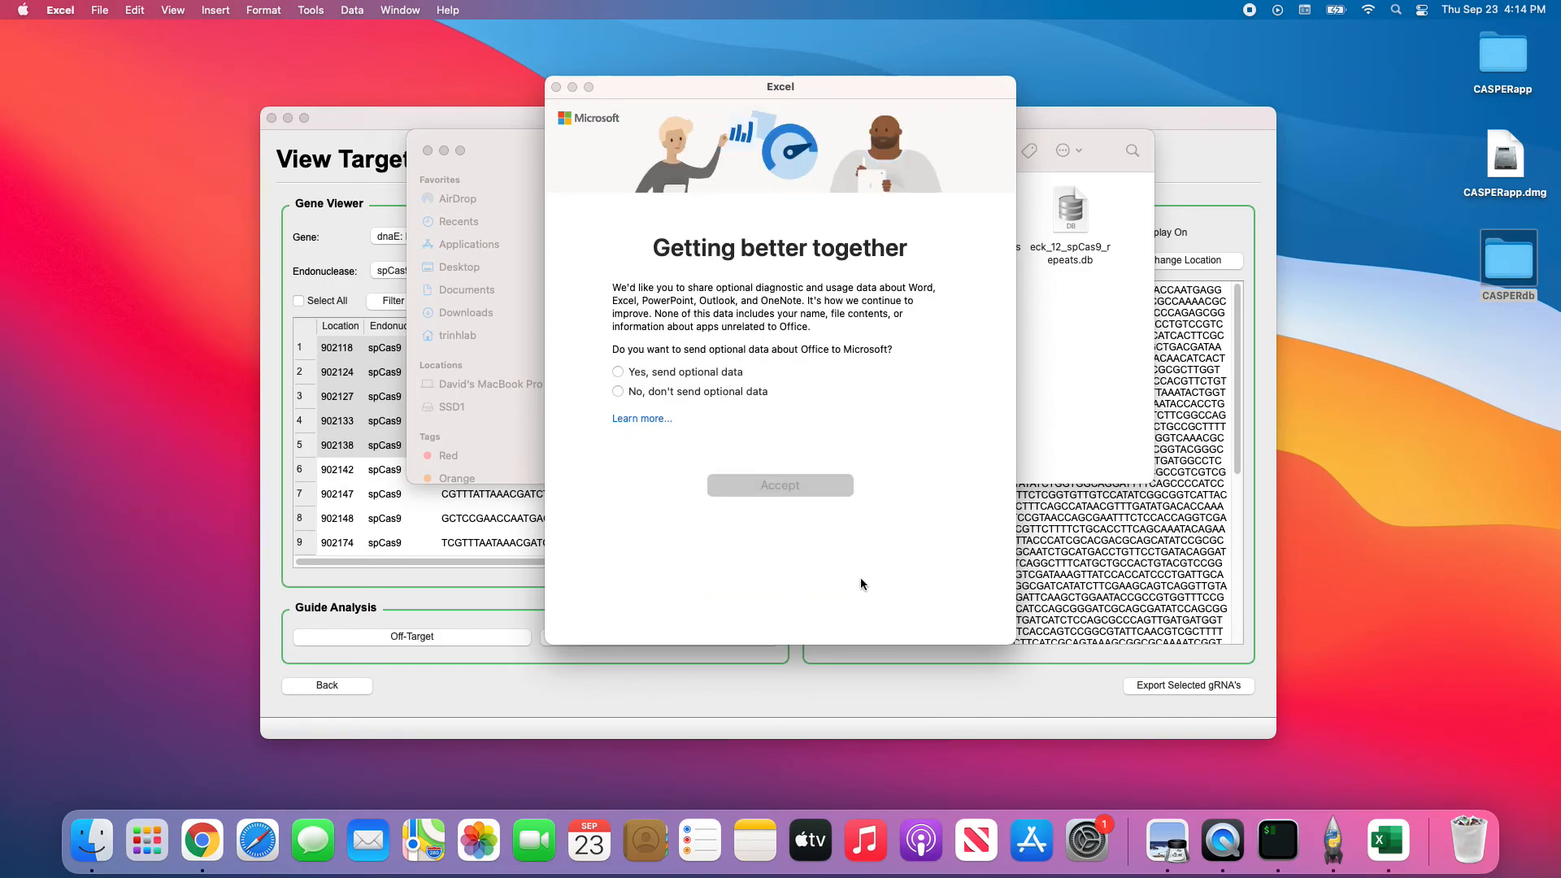
{"action": "left_click", "coordinate": [650, 394]}
{"action": "left_click", "coordinate": [745, 485]}
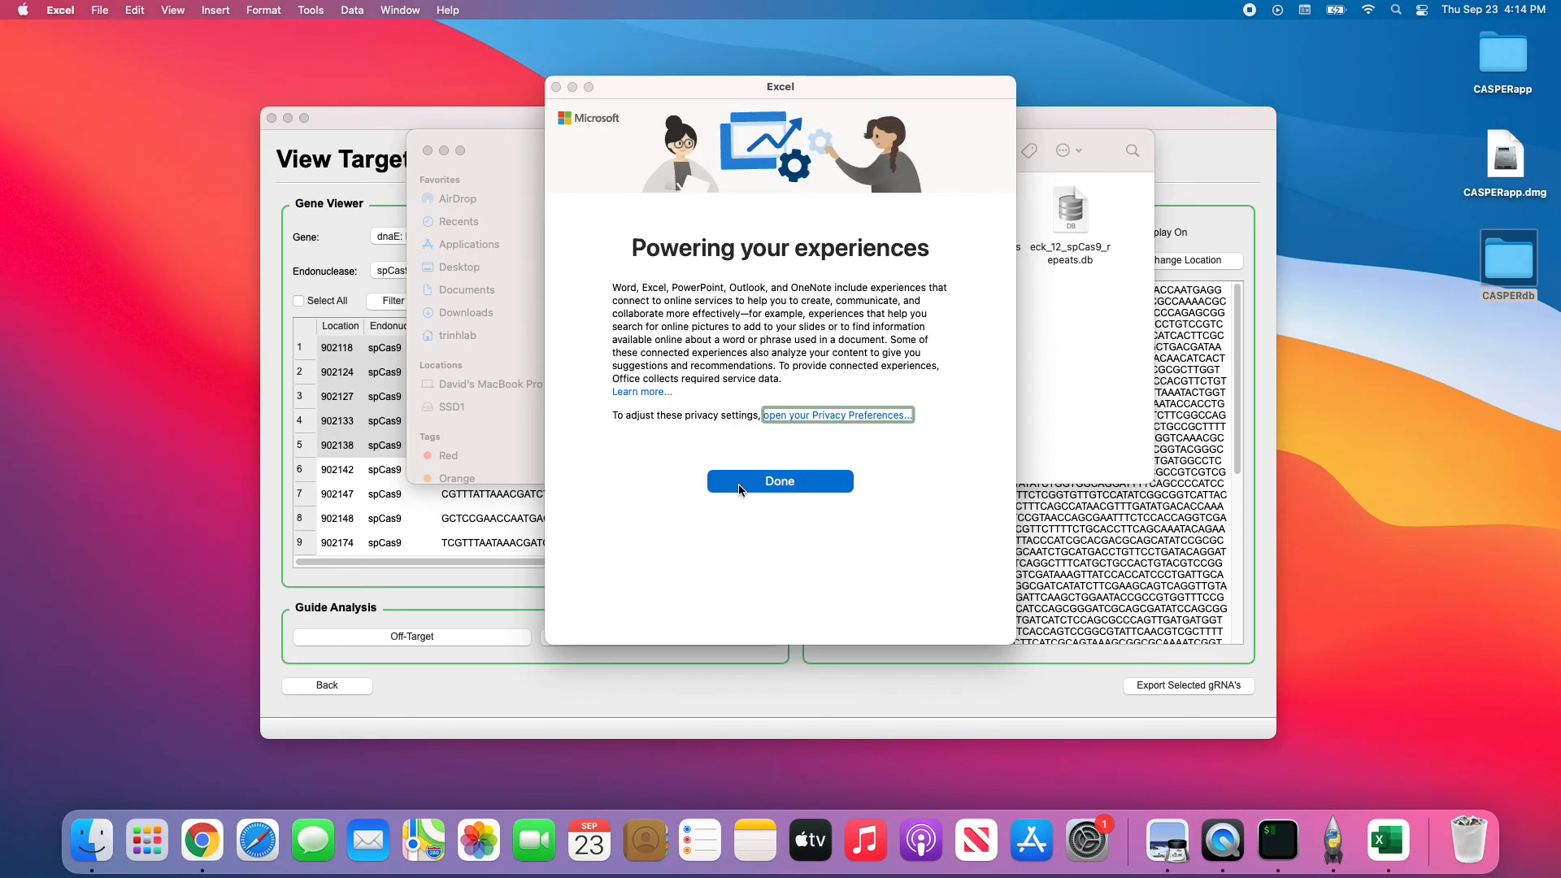
{"action": "left_click", "coordinate": [742, 485]}
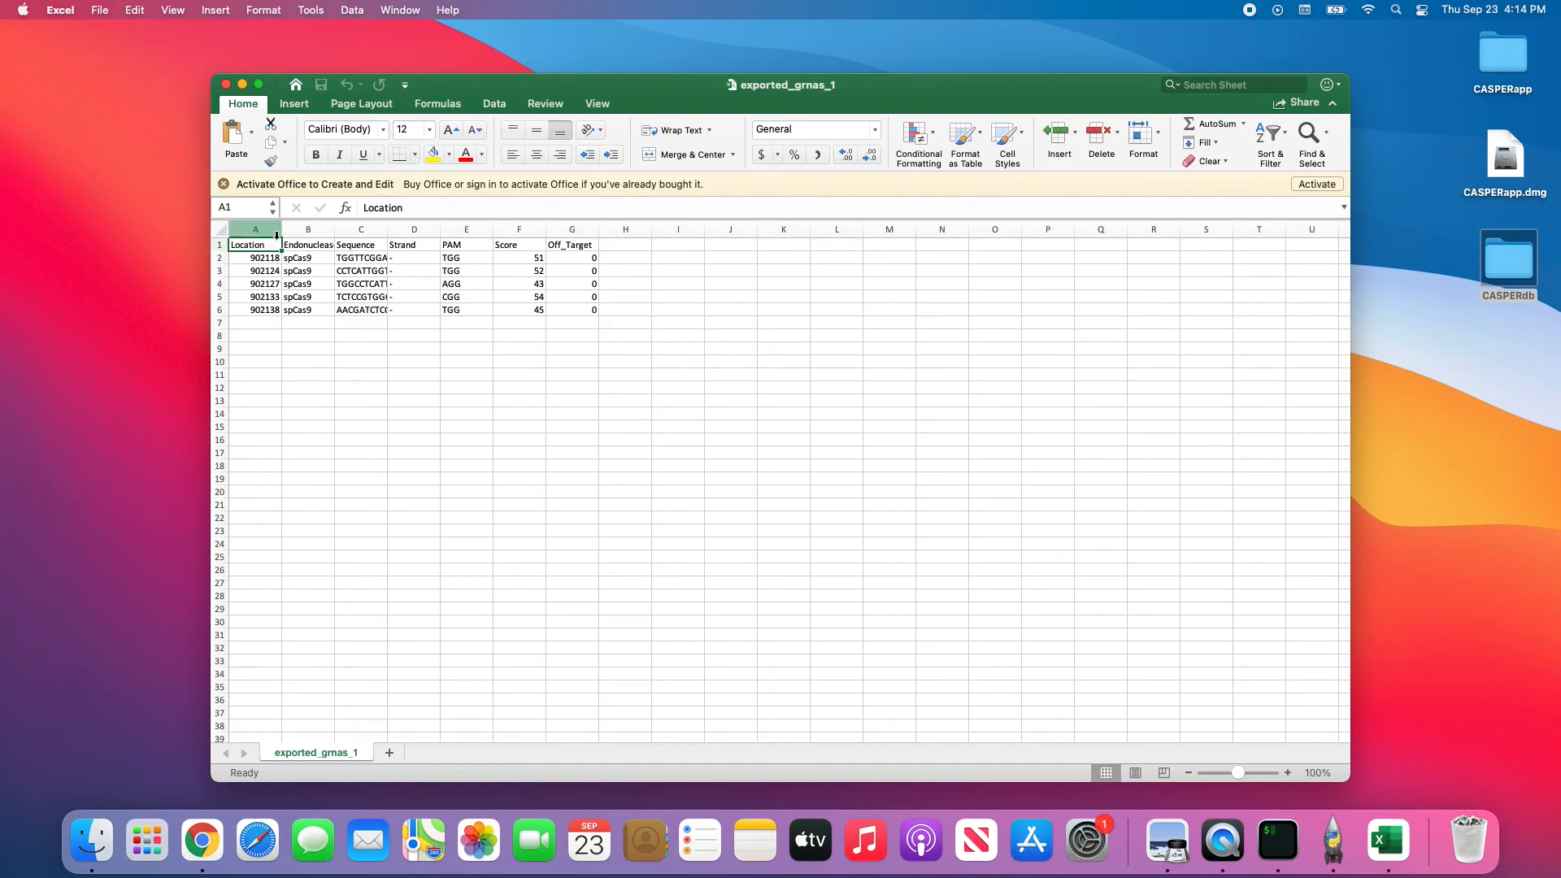
Auto-fit column C to show the full guide sequences and check the Off_Target values.
{"action": "left_click_drag", "start_coordinate": [268, 248], "coordinate": [573, 315]}
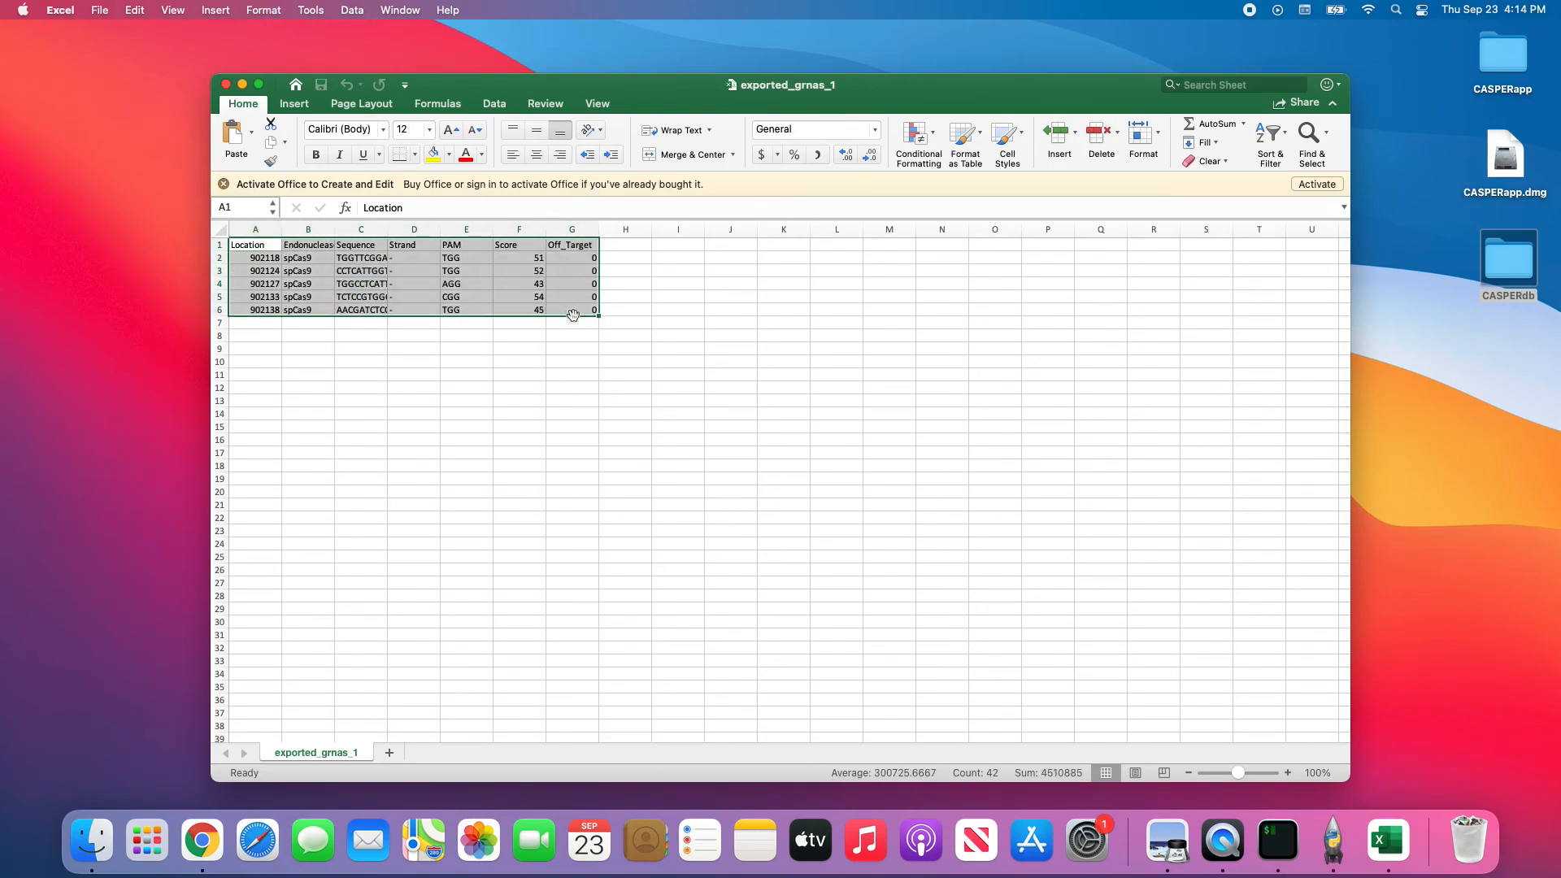
{"action": "left_click", "coordinate": [254, 257]}
{"action": "double_click", "coordinate": [385, 227]}
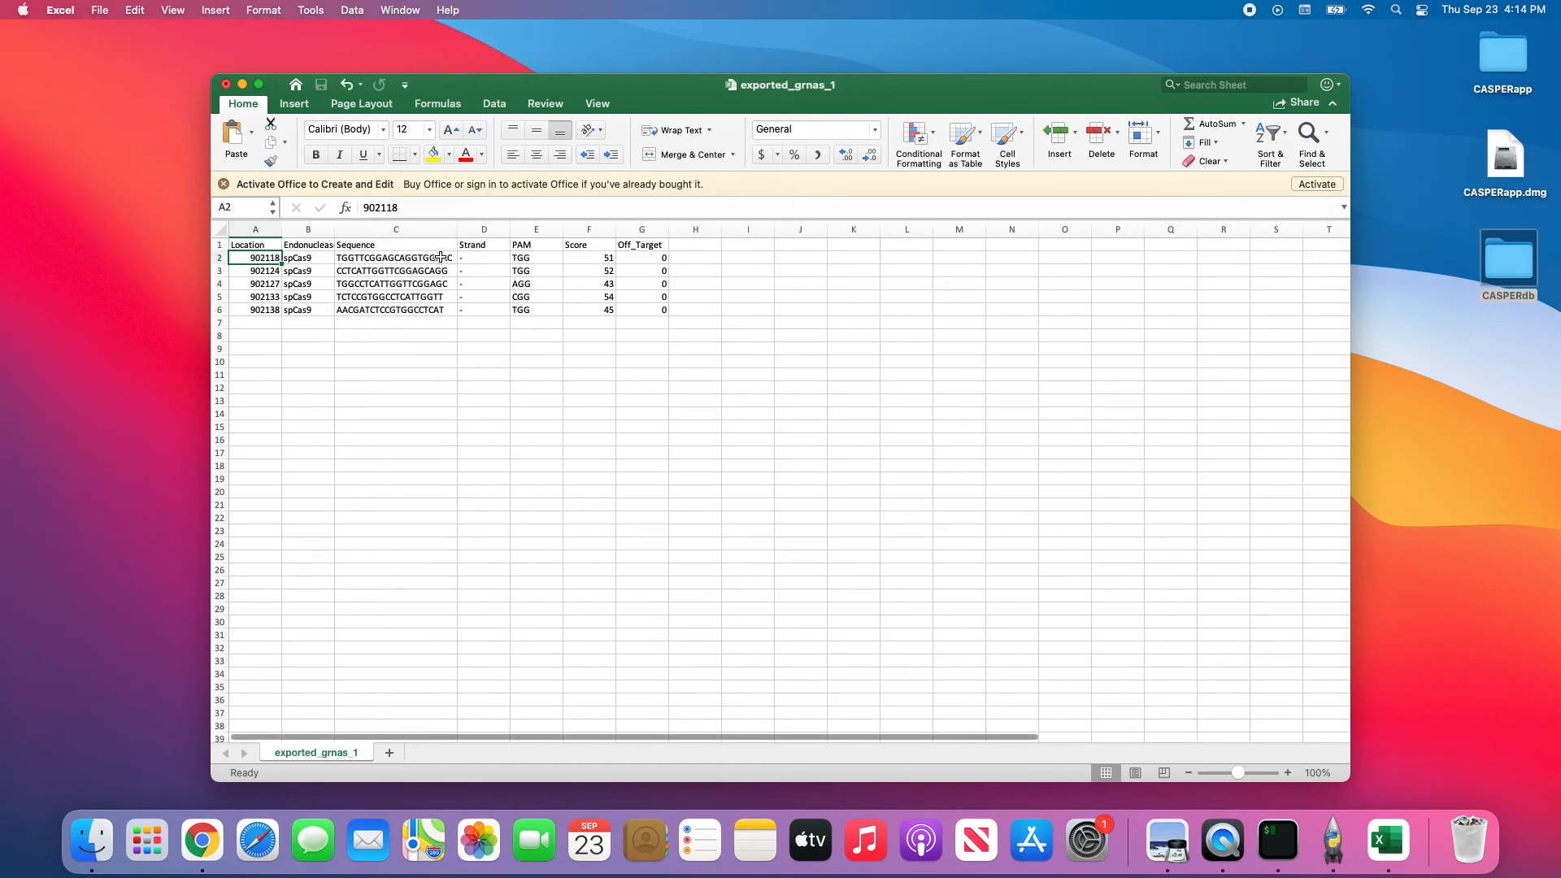
{"action": "left_click_drag", "start_coordinate": [248, 247], "coordinate": [665, 313]}
{"action": "double_click", "coordinate": [641, 312]}
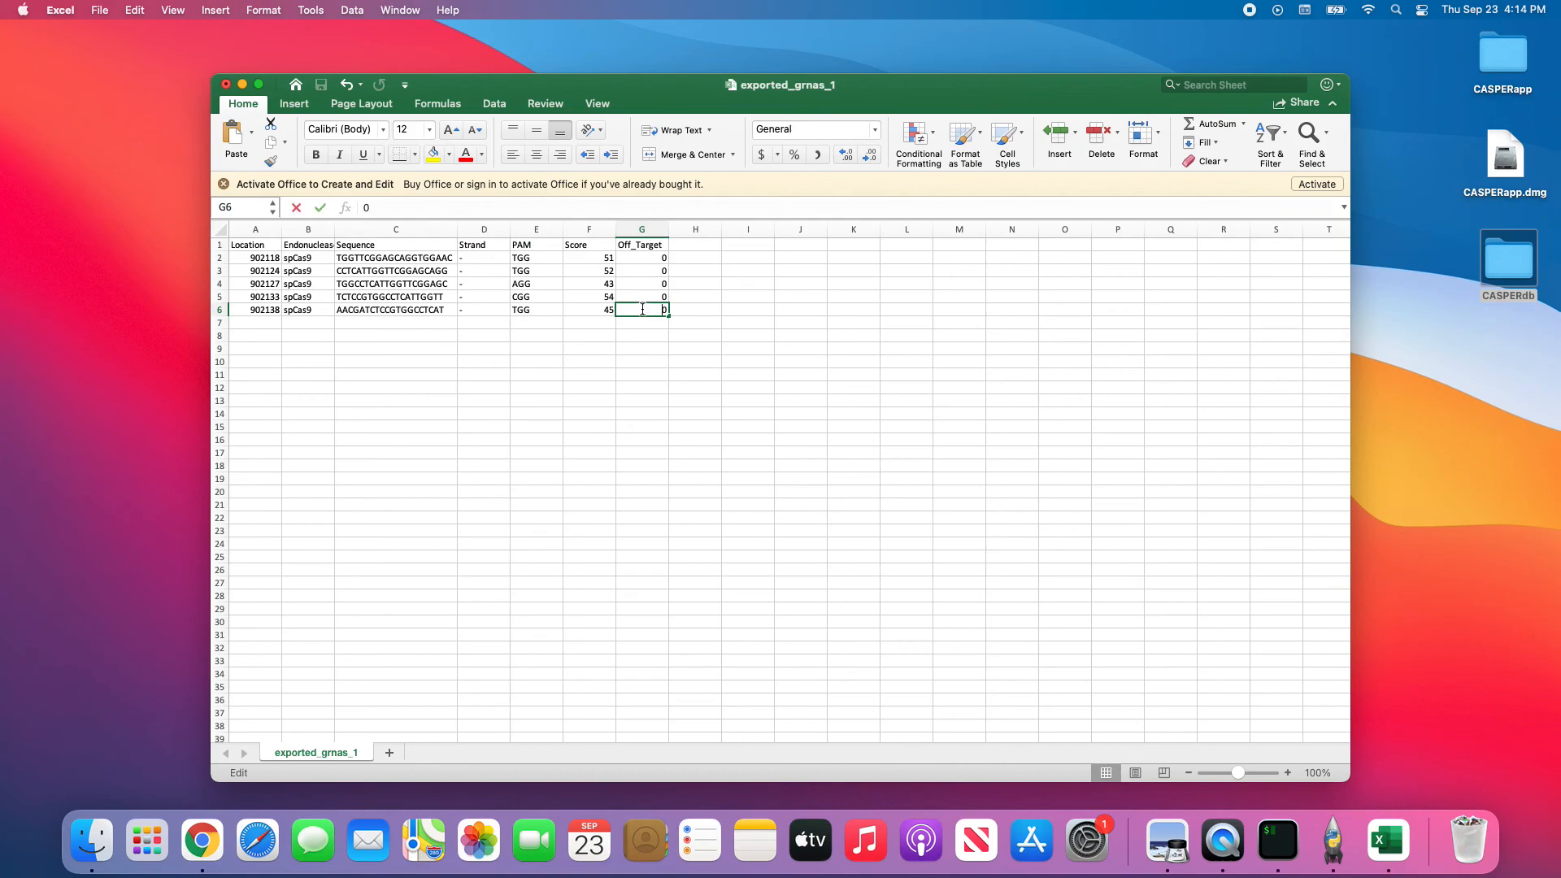
{"action": "left_click", "coordinate": [705, 325]}
Return from Excel to the CASPER View Target results for dnaE.
{"action": "key", "text": "super+Tab"}
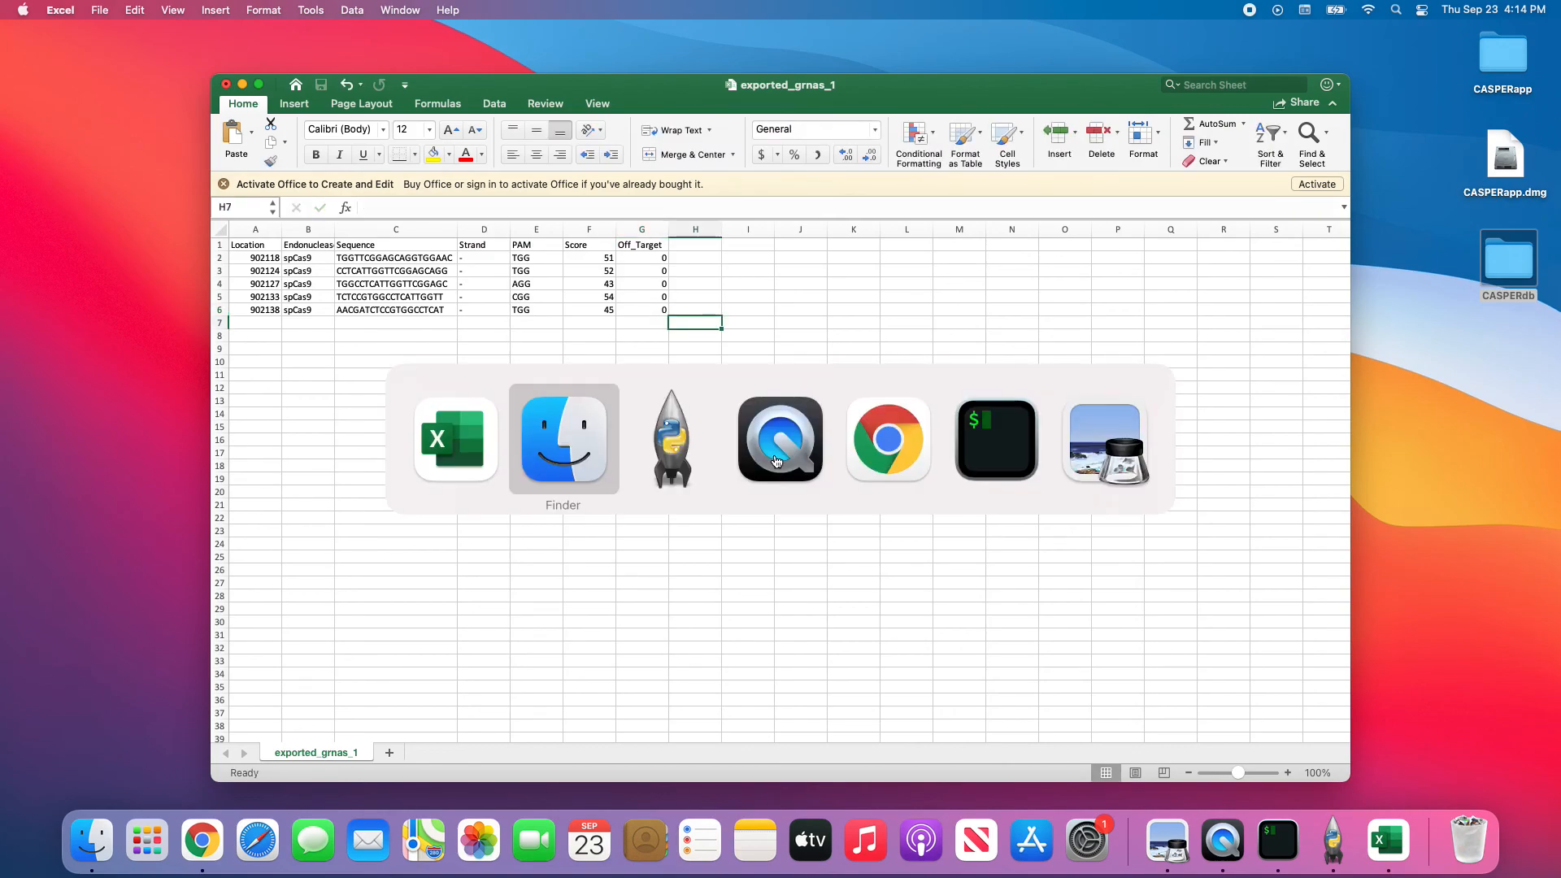
{"action": "key", "text": "super+Tab"}
{"action": "left_click", "coordinate": [651, 462]}
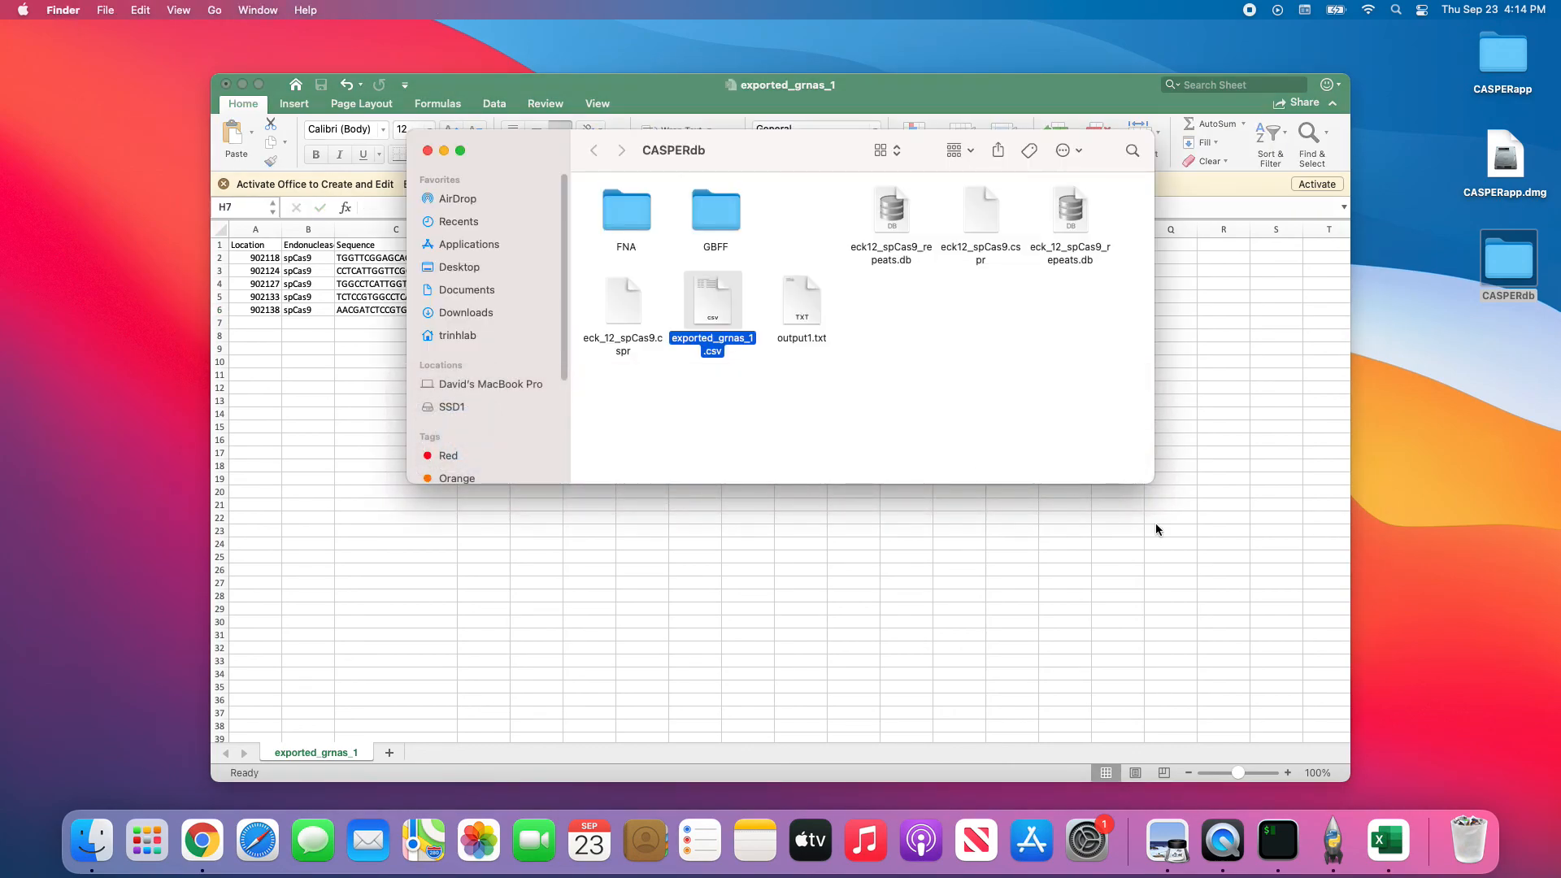
{"action": "left_click", "coordinate": [1356, 867]}
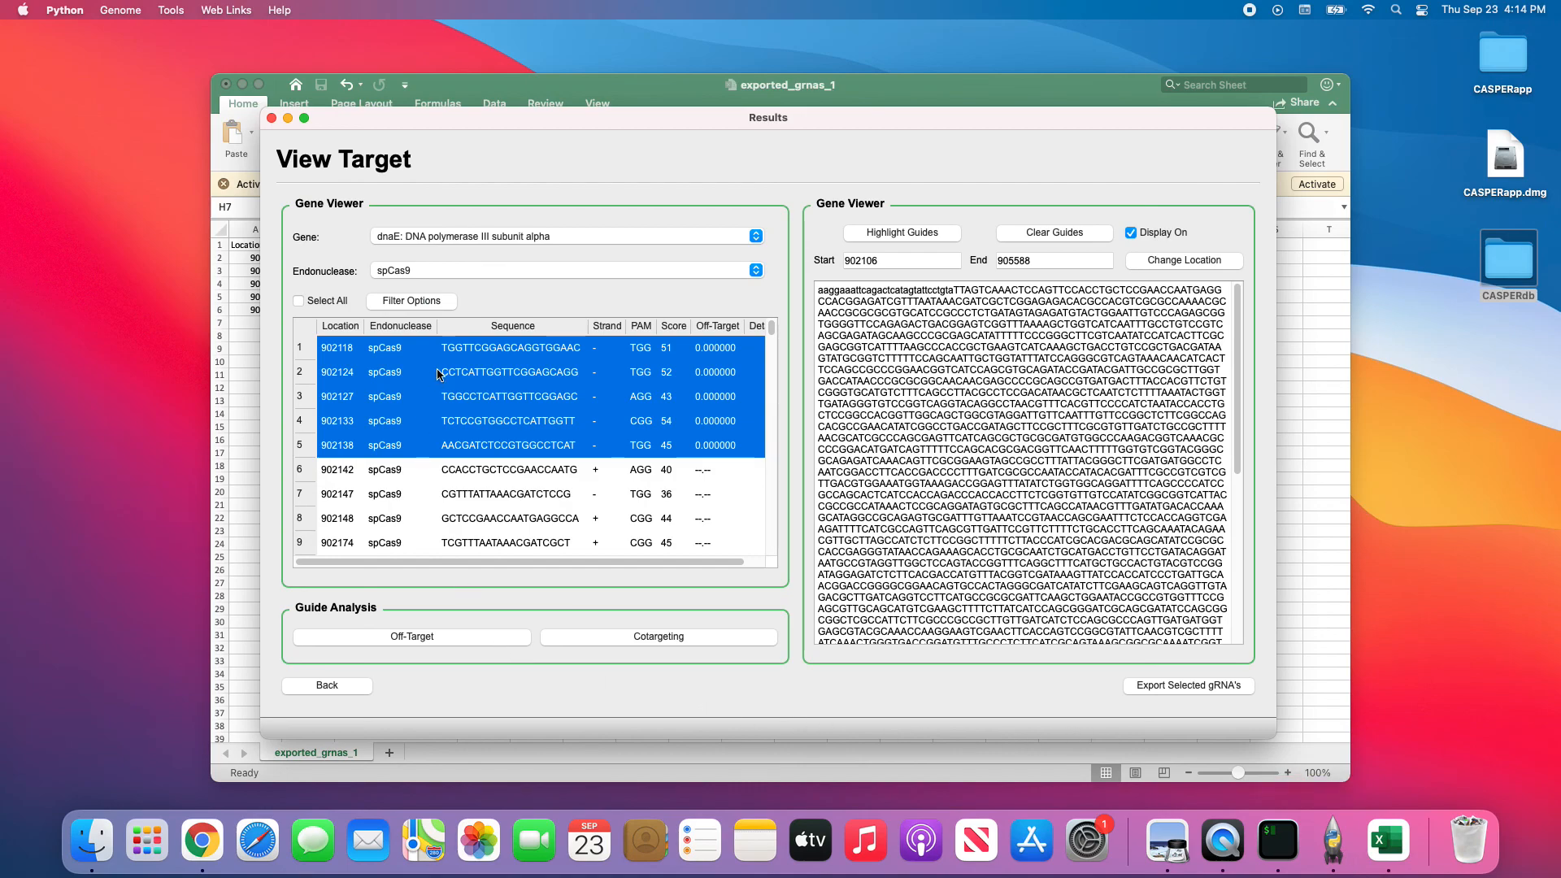